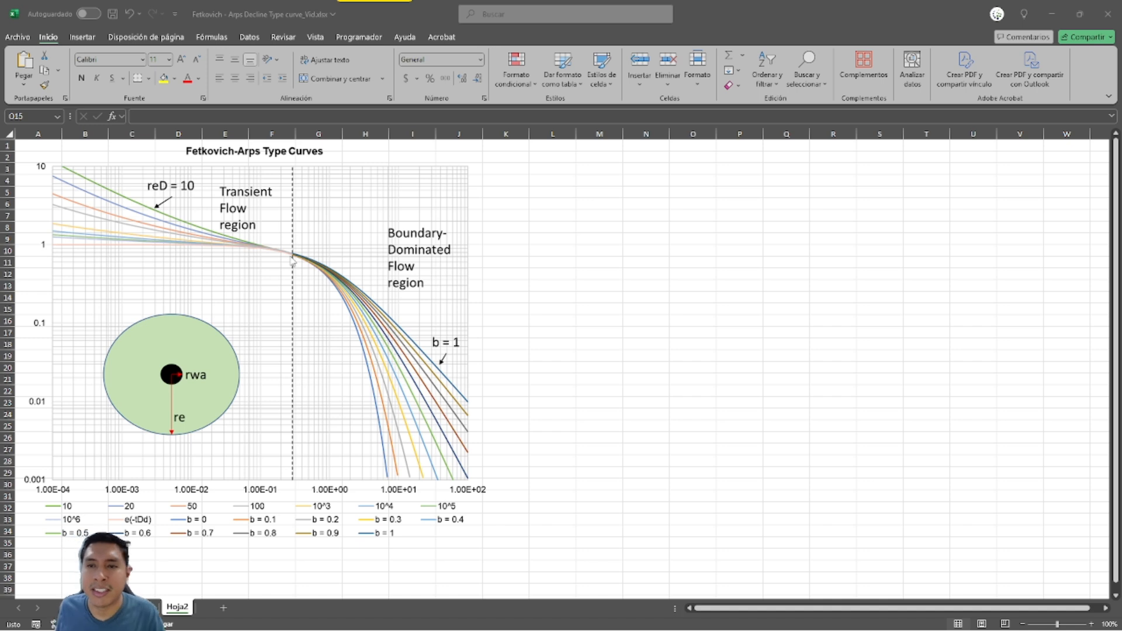
Step: Examine the Fetkovich-Arps type curve chart and the sheet with the tabulated curve values behind it
scroll(292, 261, "down", 1)
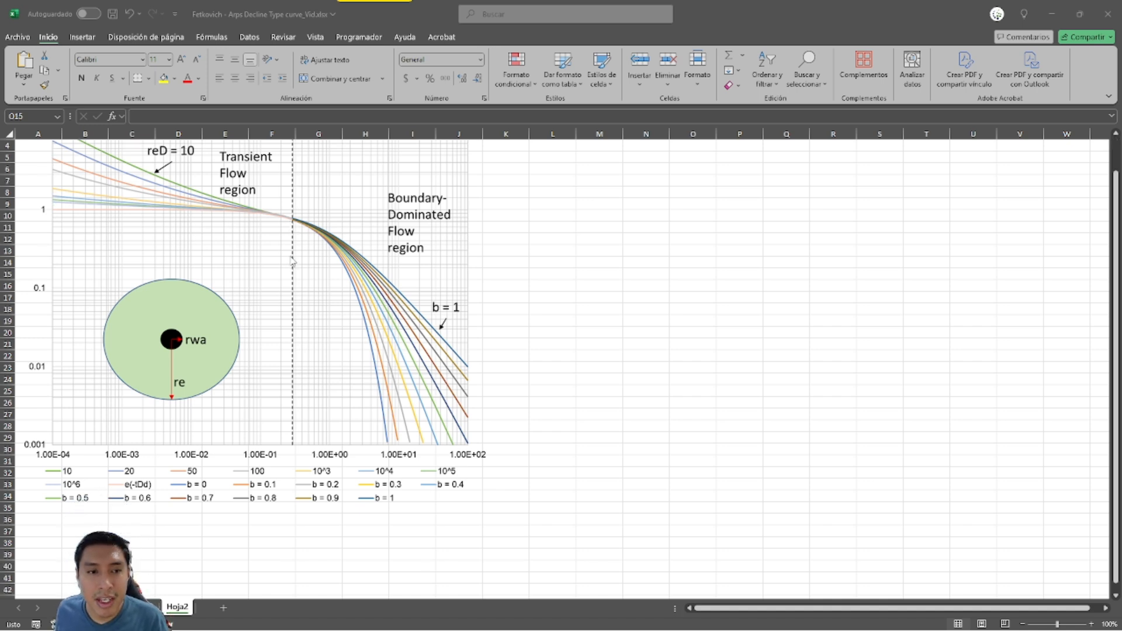
scroll(293, 261, "up", 1)
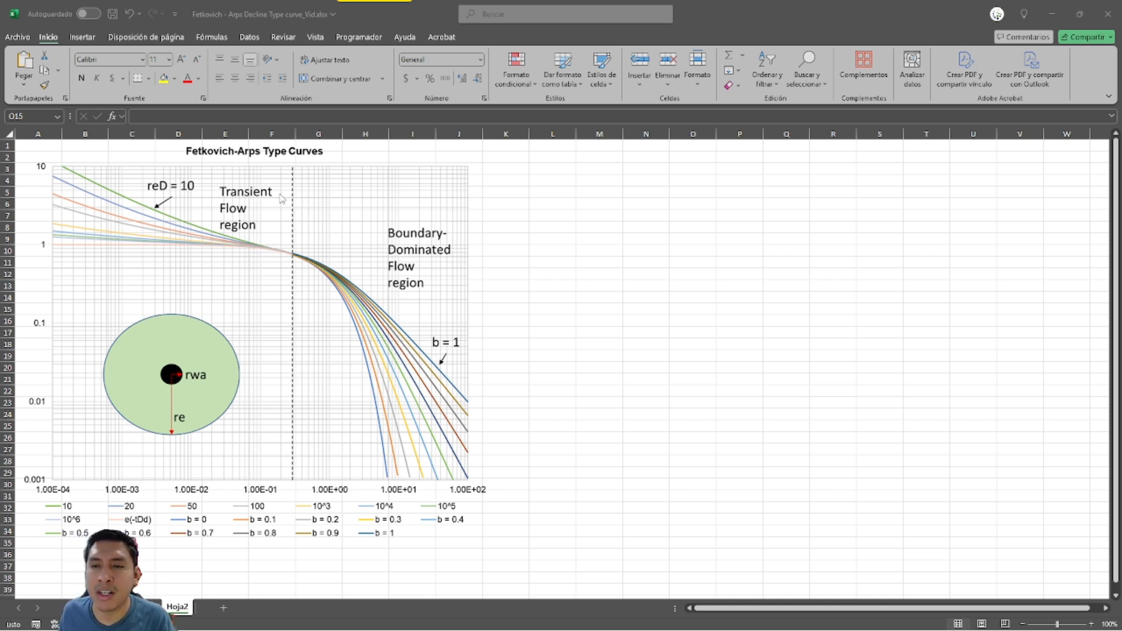
left_click(143, 607)
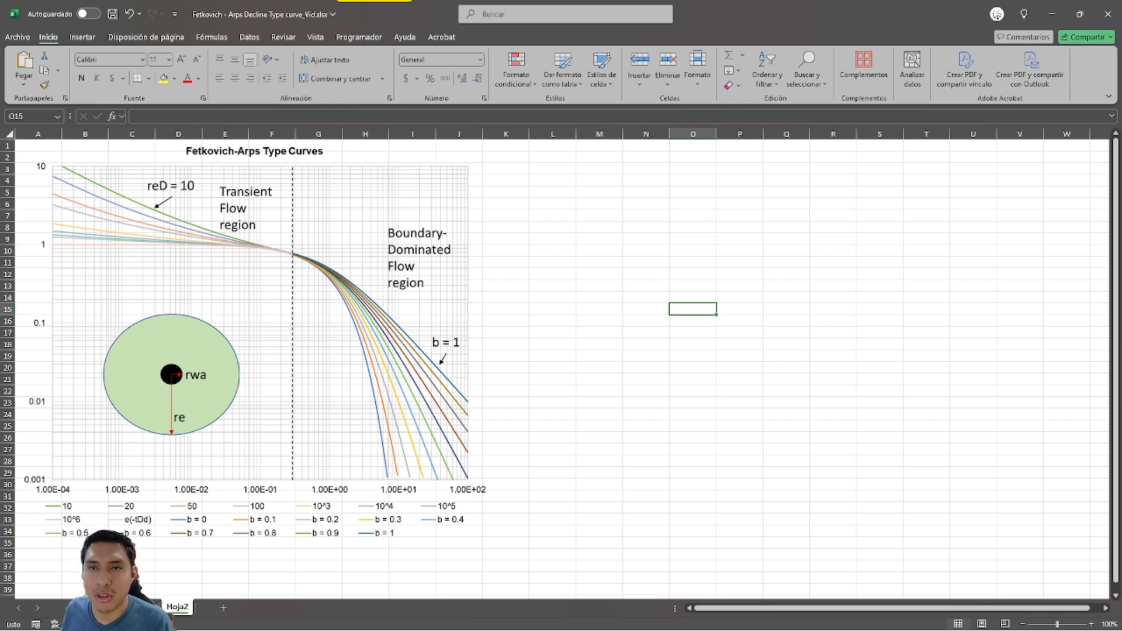
left_click(143, 607)
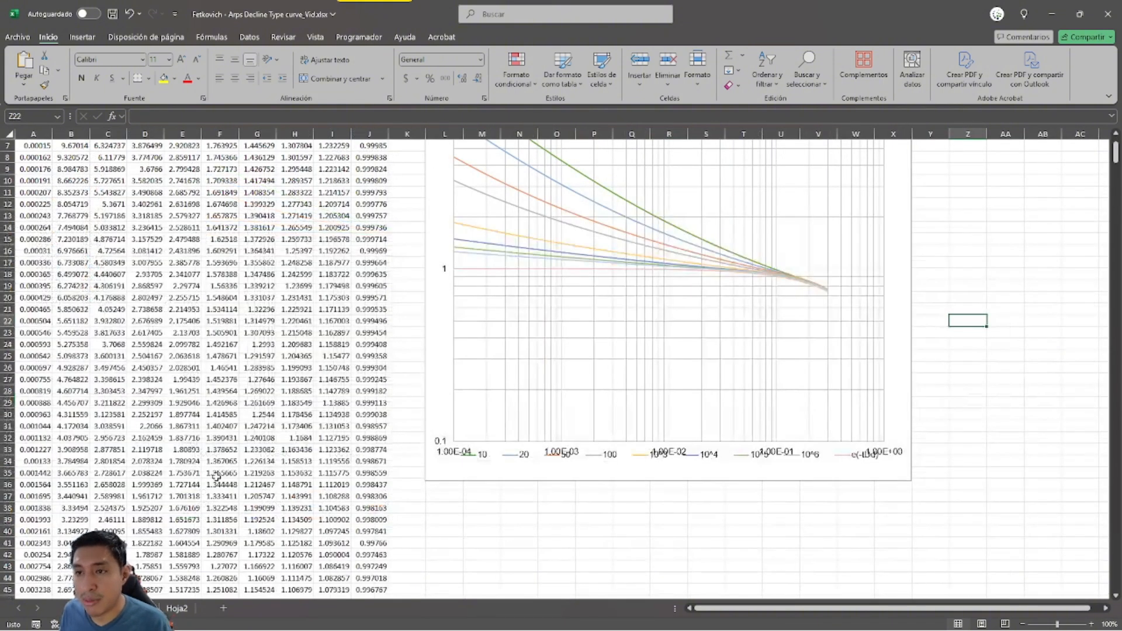
scroll(216, 478, "up", 2)
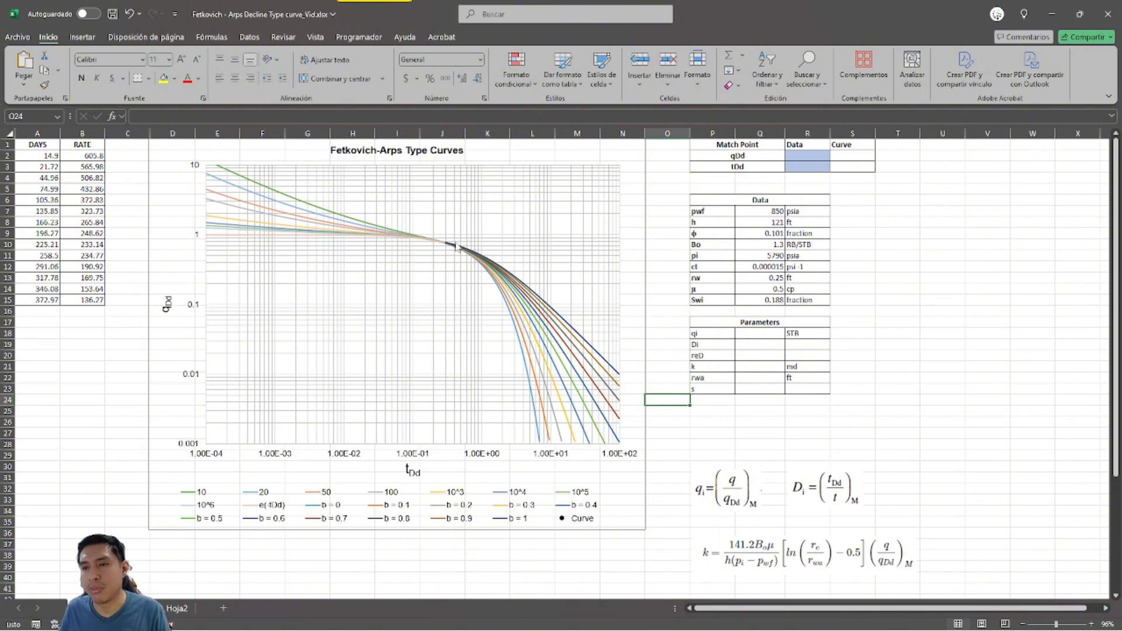
Step: Review the DAYS and RATE production data beside the type curve chart on the matching worksheet
mouse_move(457, 247)
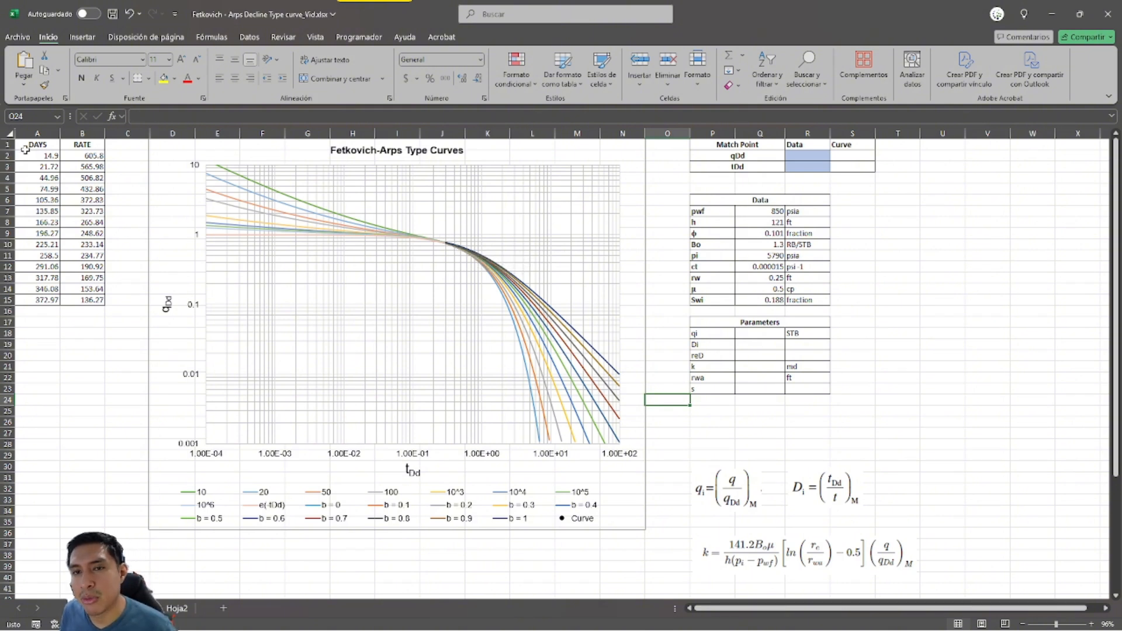
left_click_drag(53, 147, 85, 300)
left_click(75, 165)
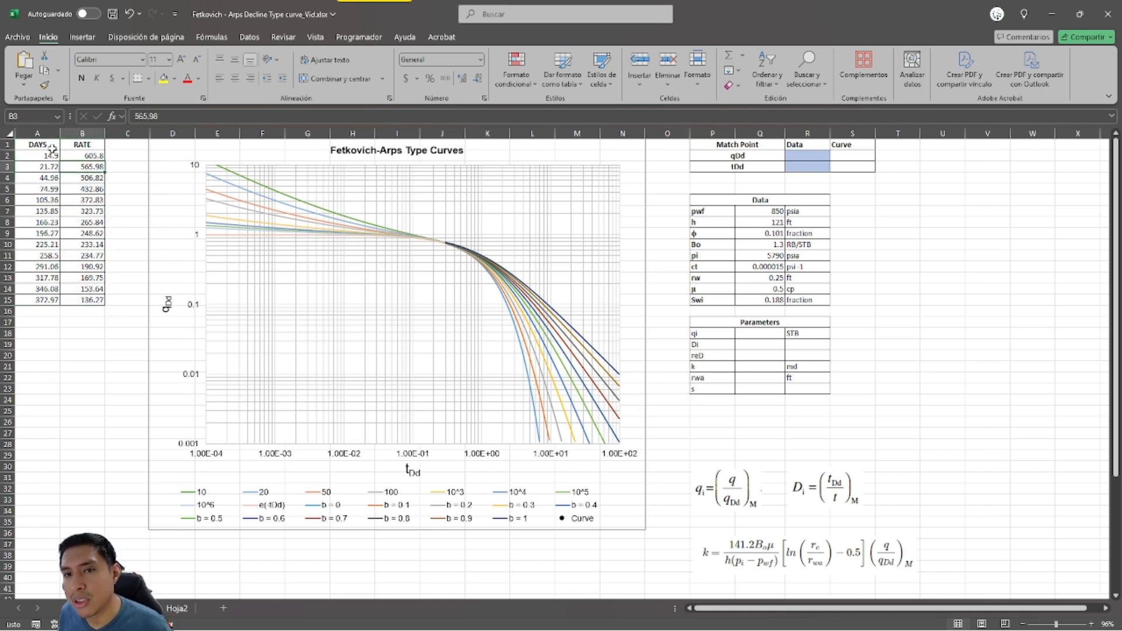
left_click_drag(49, 144, 44, 300)
left_click_drag(90, 142, 88, 301)
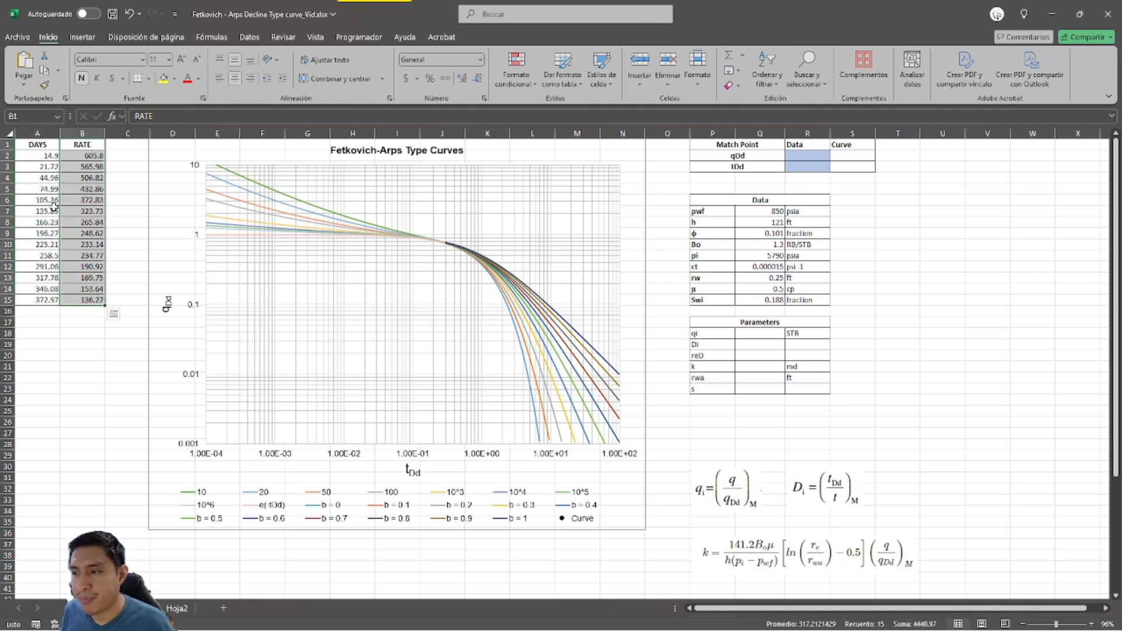
left_click(124, 193)
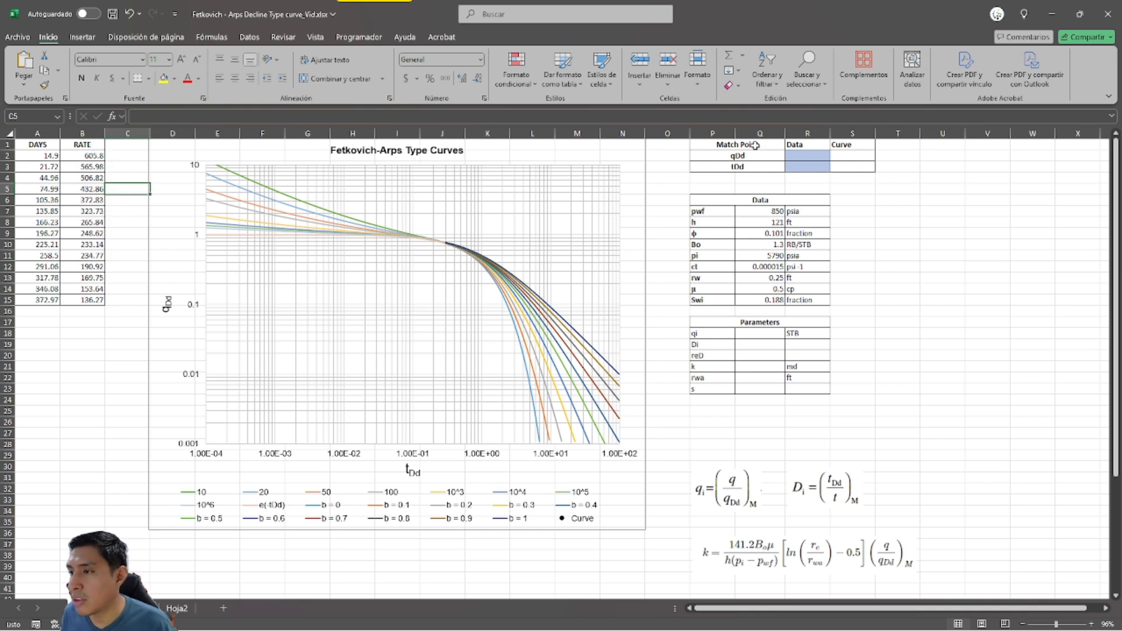
Step: Review the Match Point, Data and Parameters tables and the equations beneath them
left_click_drag(755, 145, 843, 174)
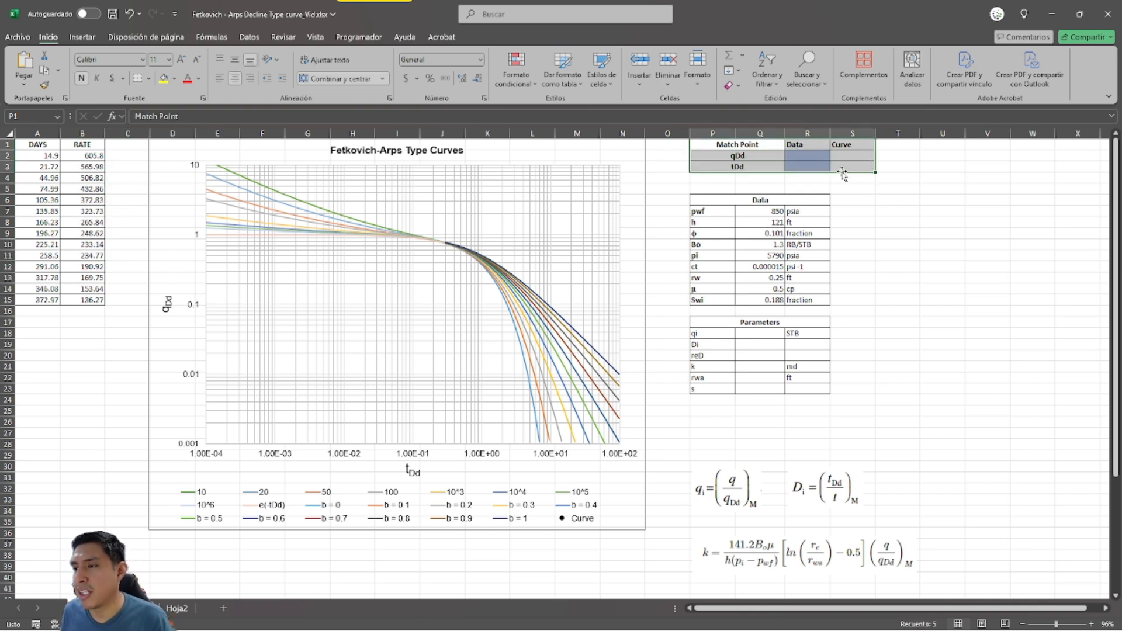
left_click(844, 185)
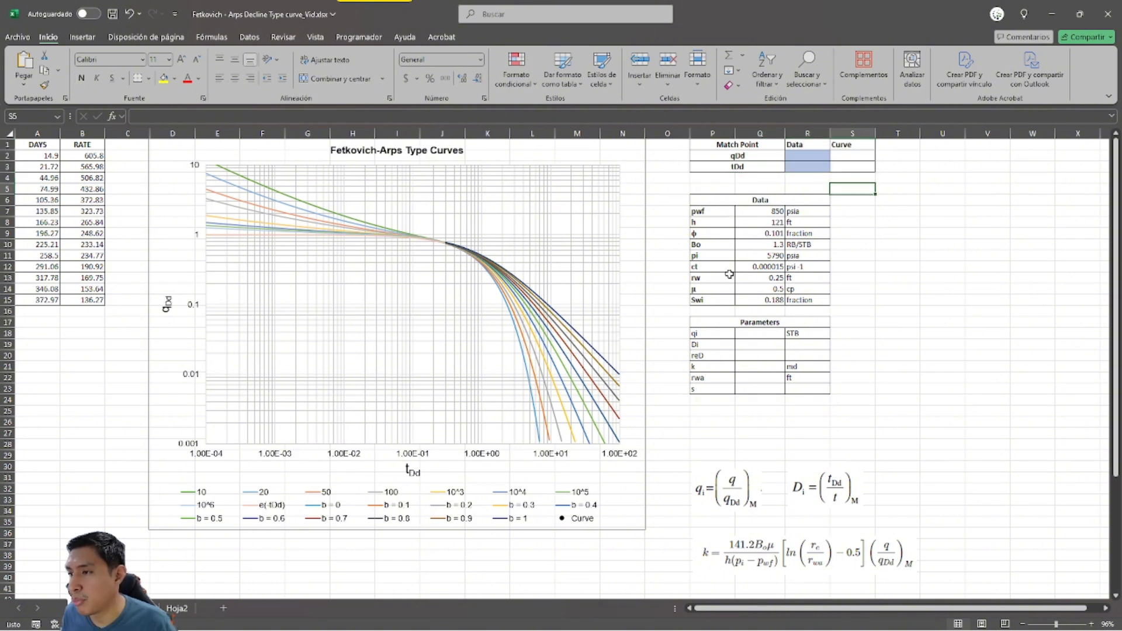
left_click_drag(710, 203, 826, 301)
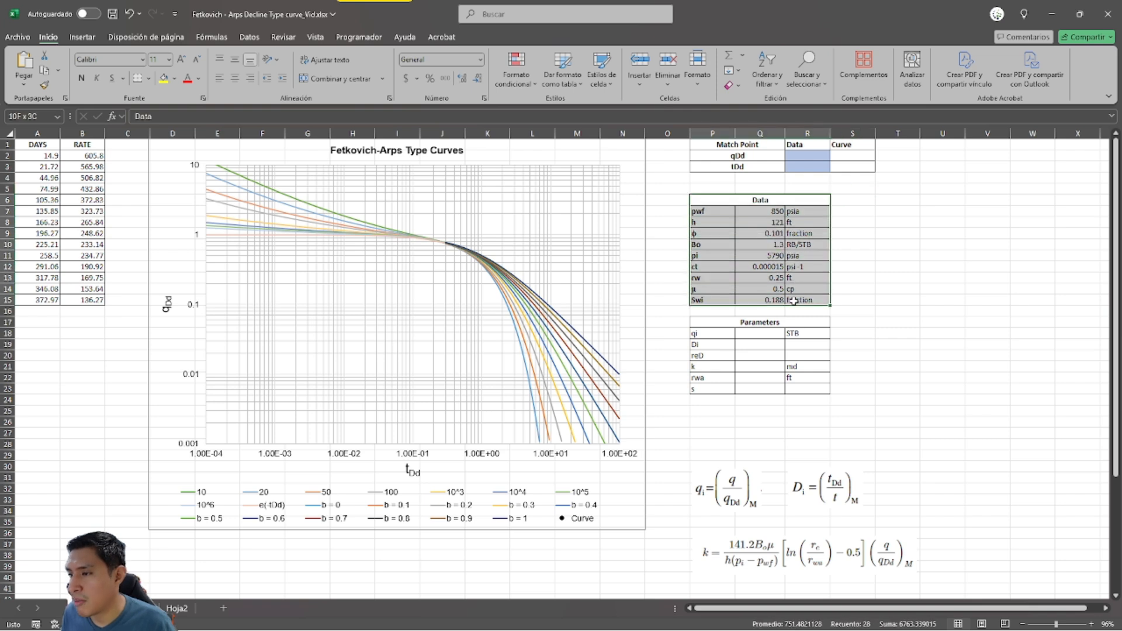
left_click(771, 213)
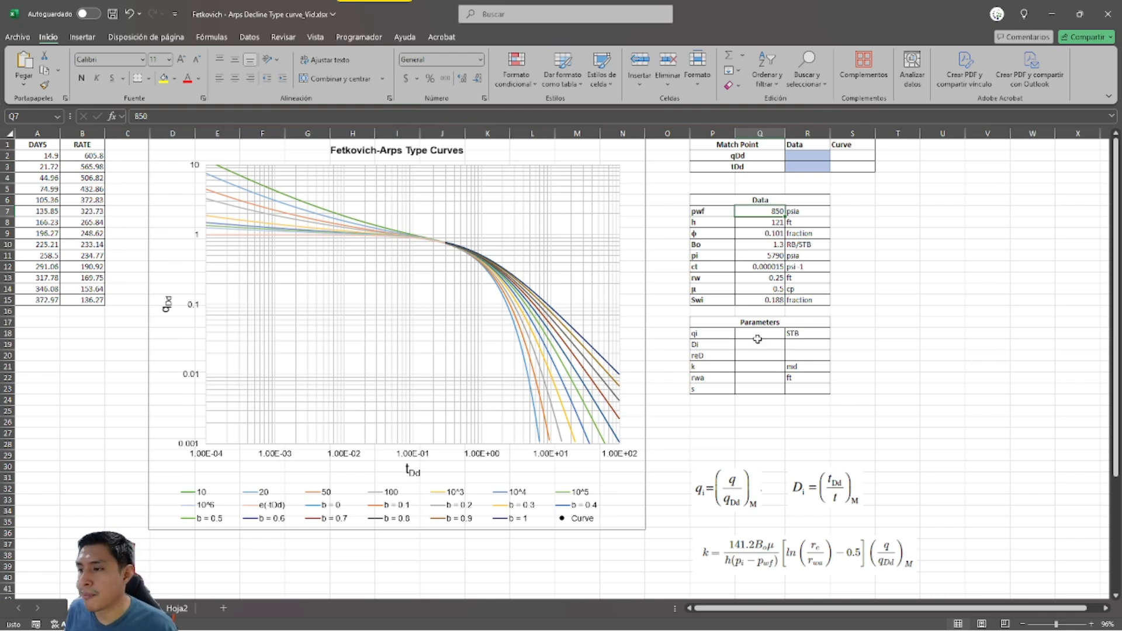
left_click_drag(722, 324, 804, 387)
left_click(844, 333)
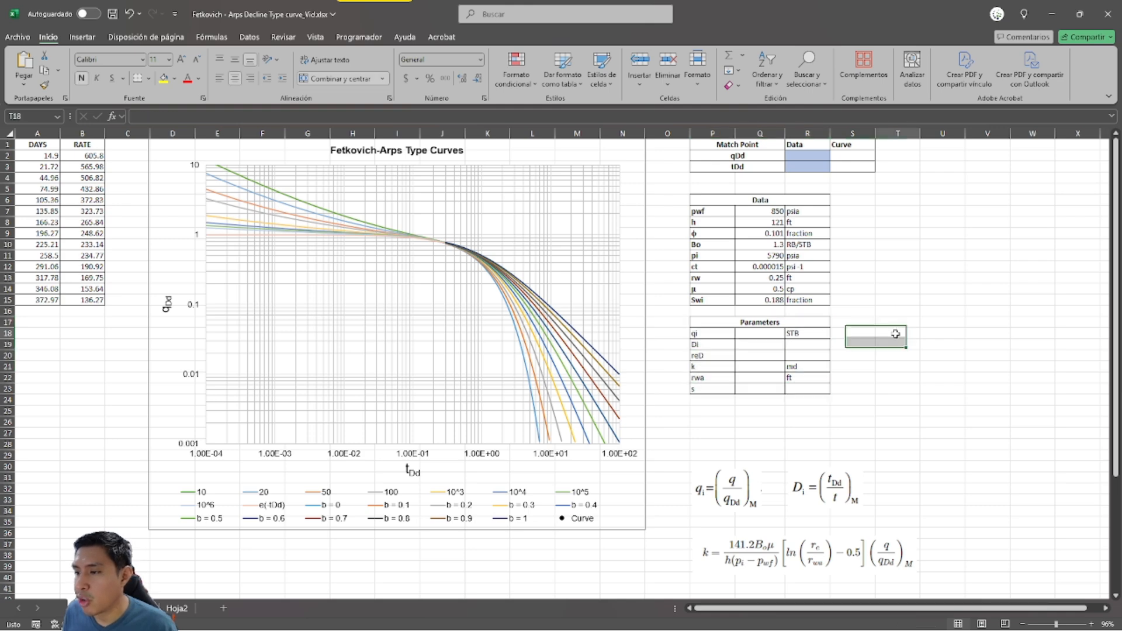
left_click(772, 333)
scroll(849, 501, "down", 6)
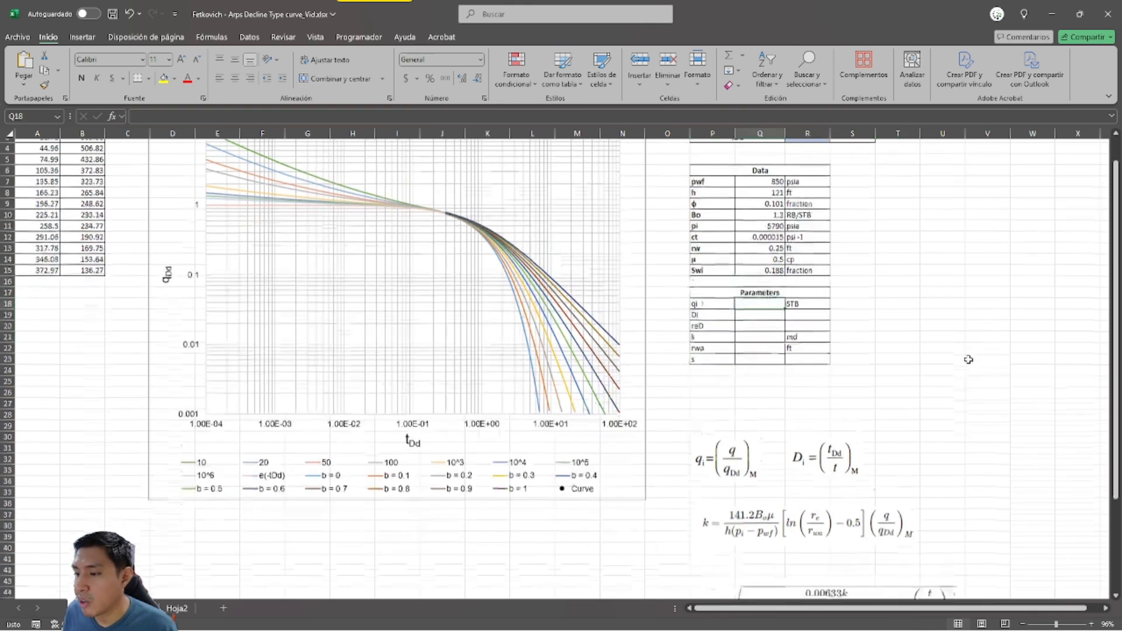
scroll(854, 456, "up", 6)
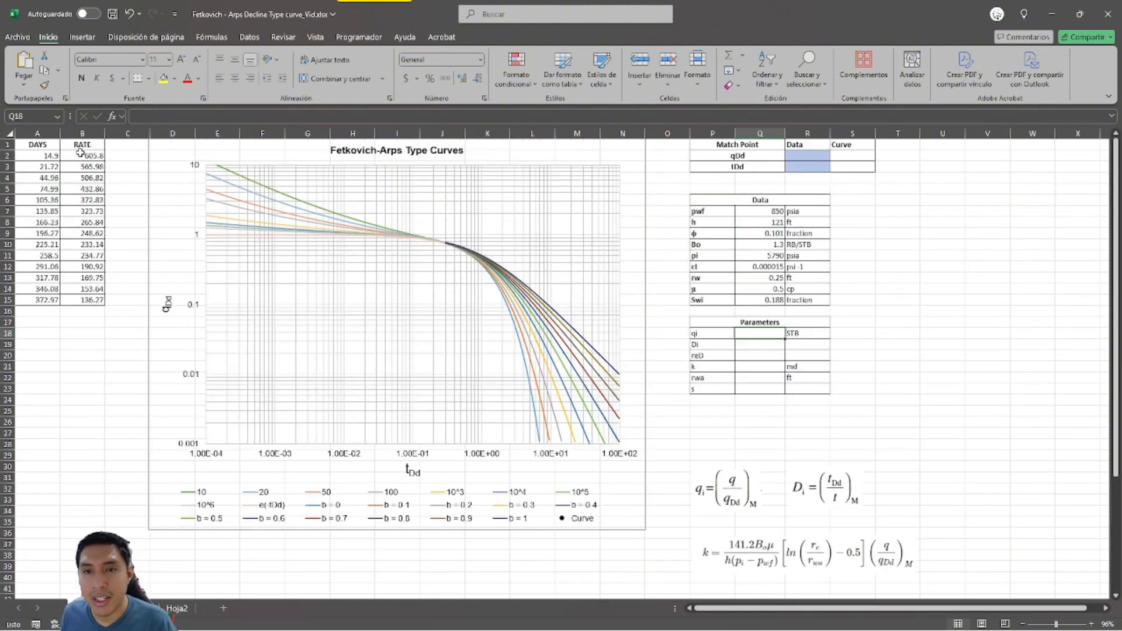
Step: Insert a markers-only scatter chart of the DAYS and RATE data and enlarge it over the type curves to about 16.5 by 11.8 cm
left_click_drag(47, 145, 88, 300)
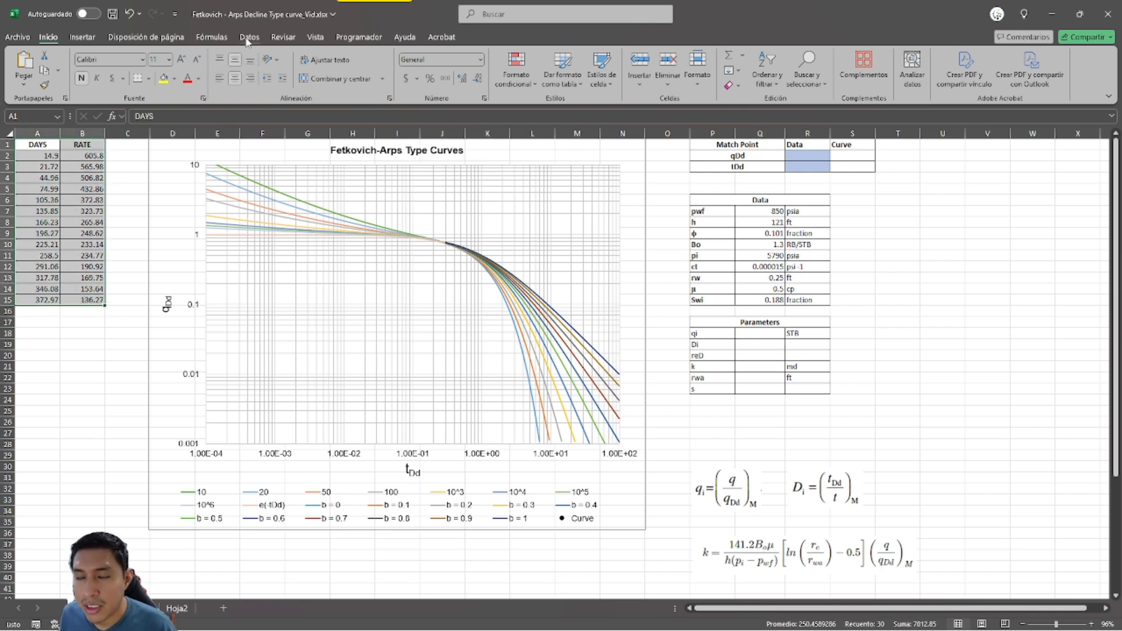
left_click(82, 37)
left_click(468, 85)
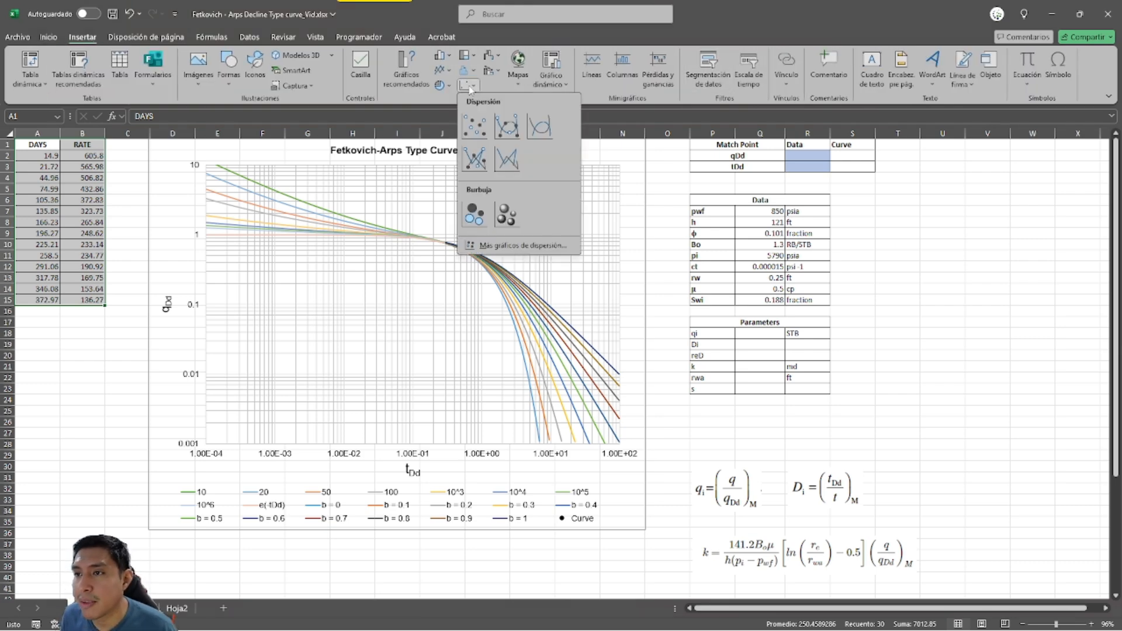
left_click(482, 131)
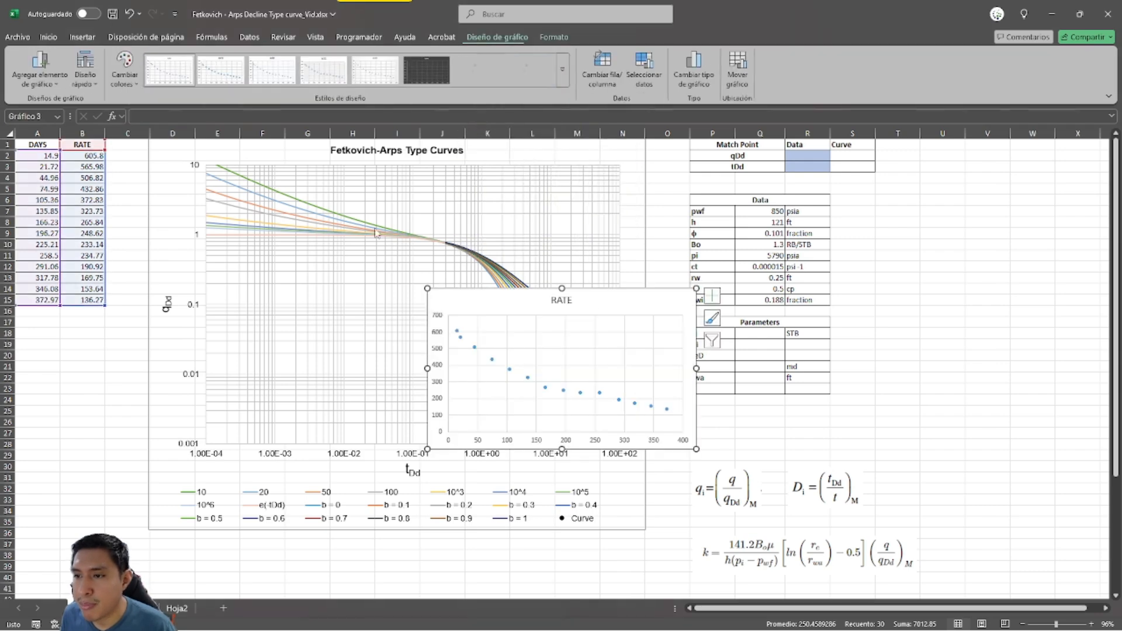
left_click_drag(656, 301, 468, 191)
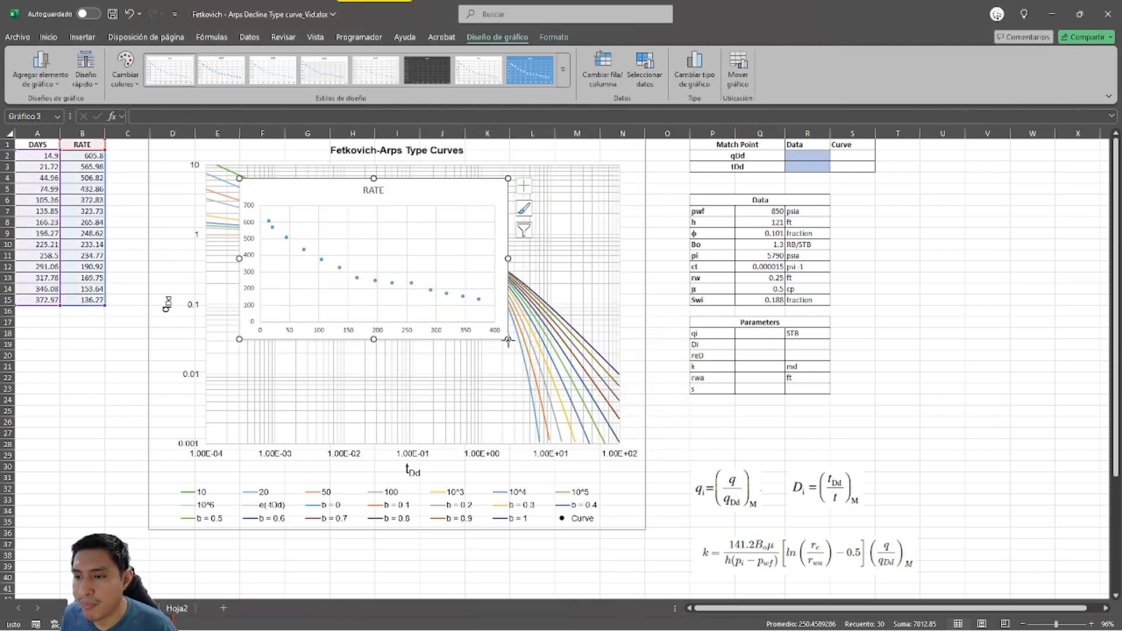
left_click_drag(508, 339, 590, 428)
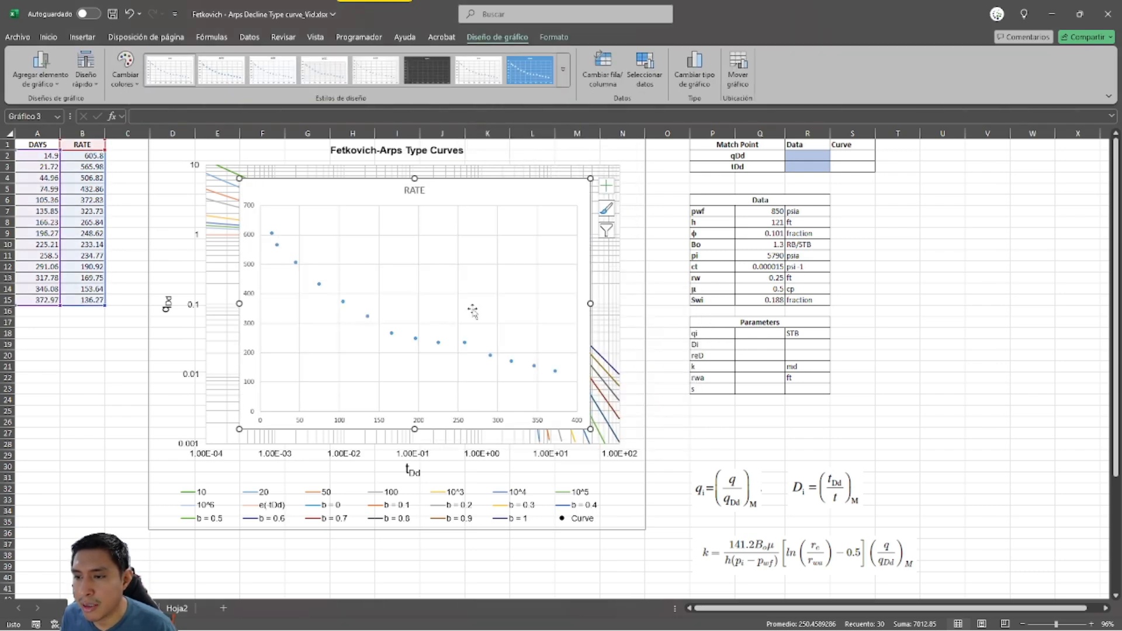
Step: Set both the vertical and horizontal axes of the RATE chart to a logarithmic scale with base 10
double_click(249, 240)
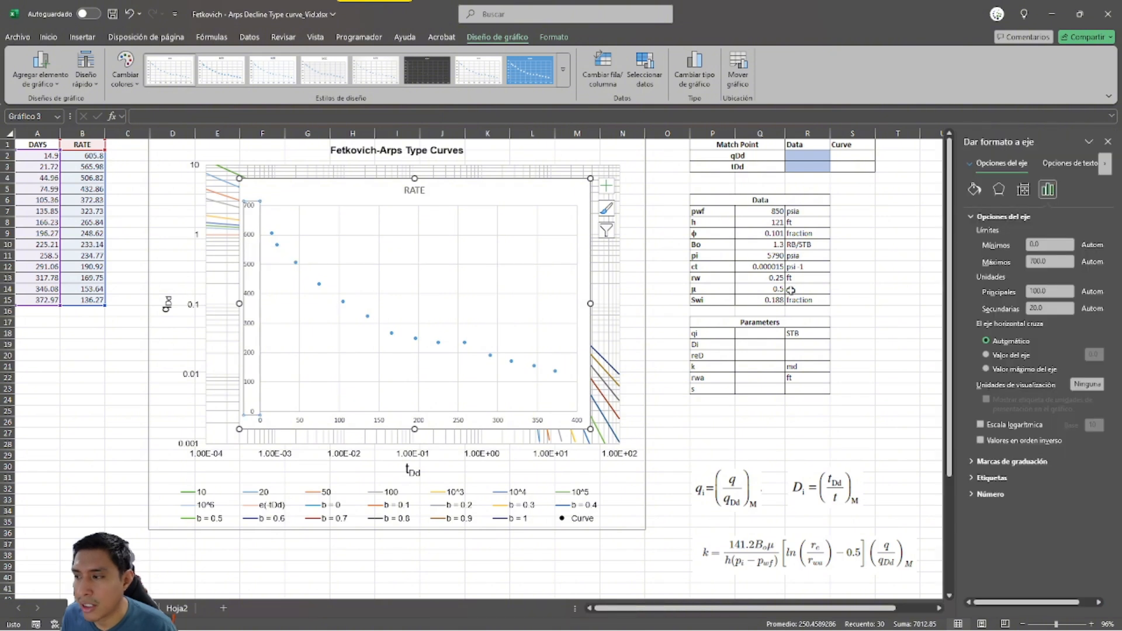
left_click(533, 186)
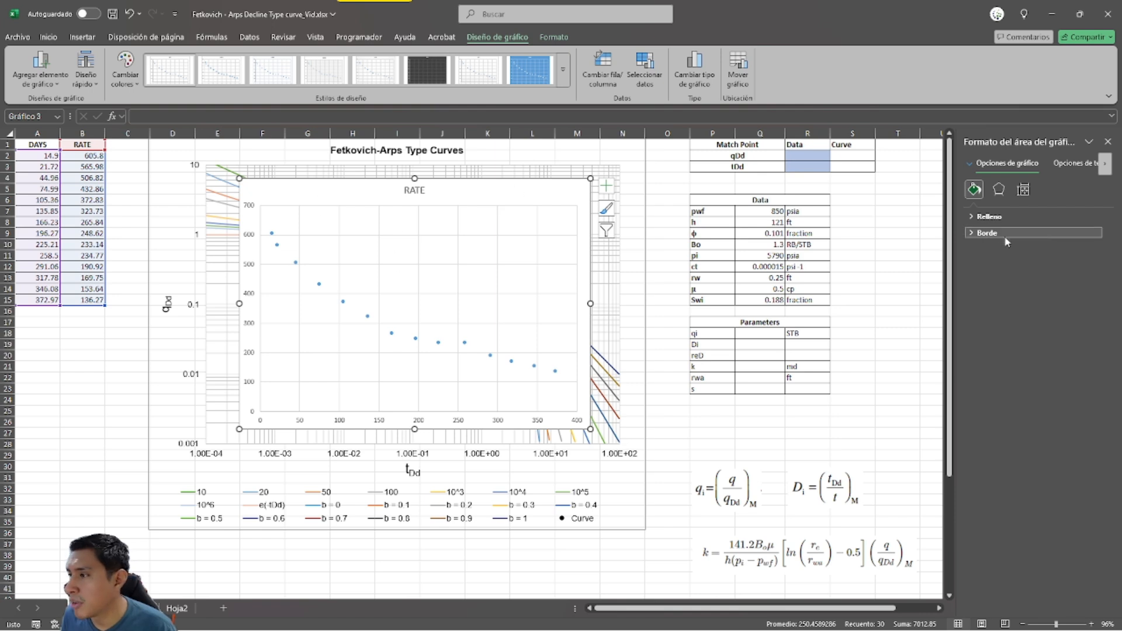
left_click(1022, 188)
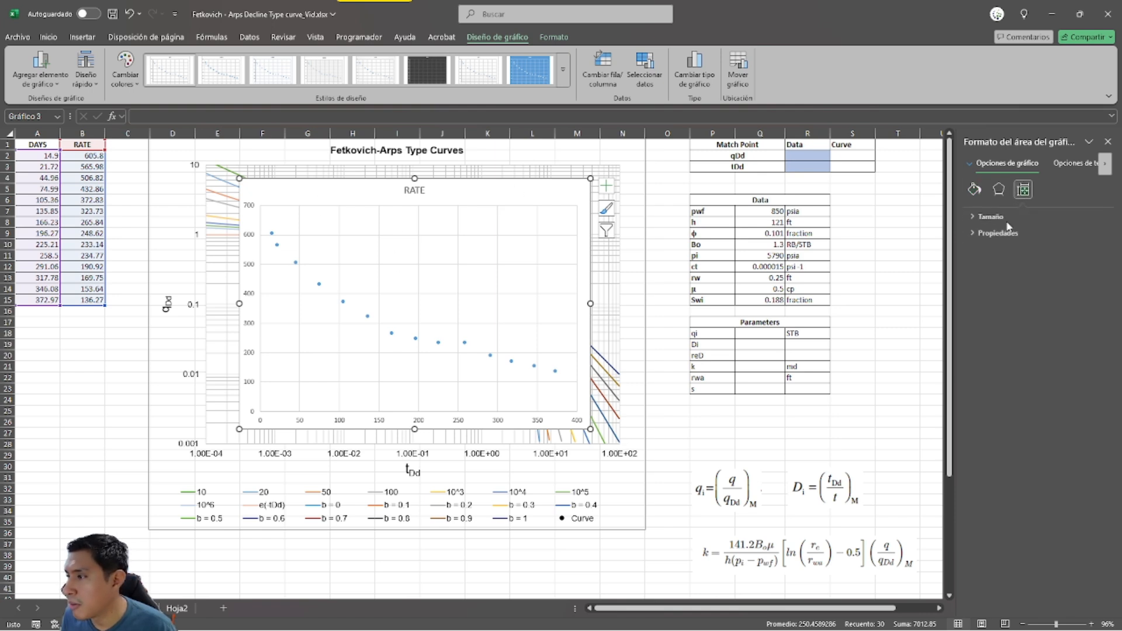
left_click(245, 244)
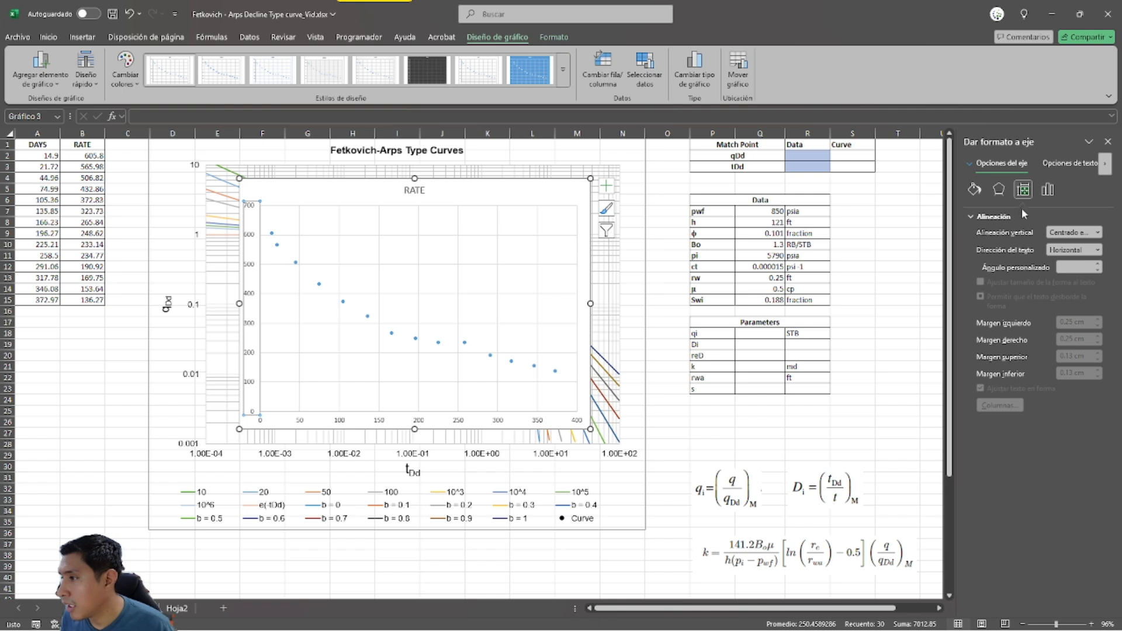
left_click(1046, 189)
left_click(1004, 216)
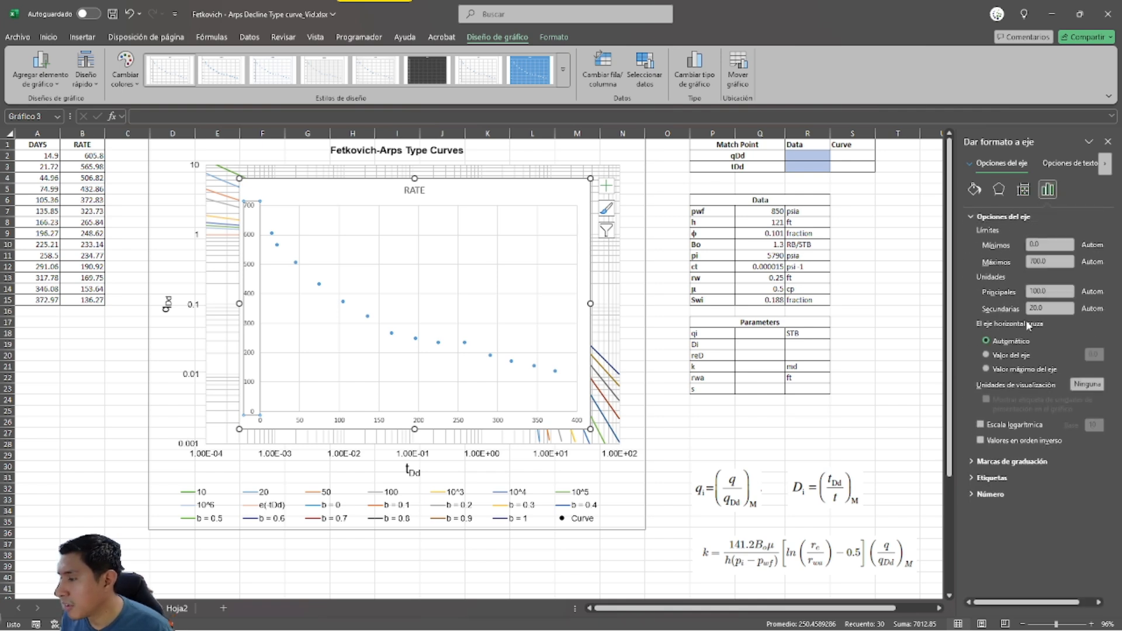
left_click(1007, 422)
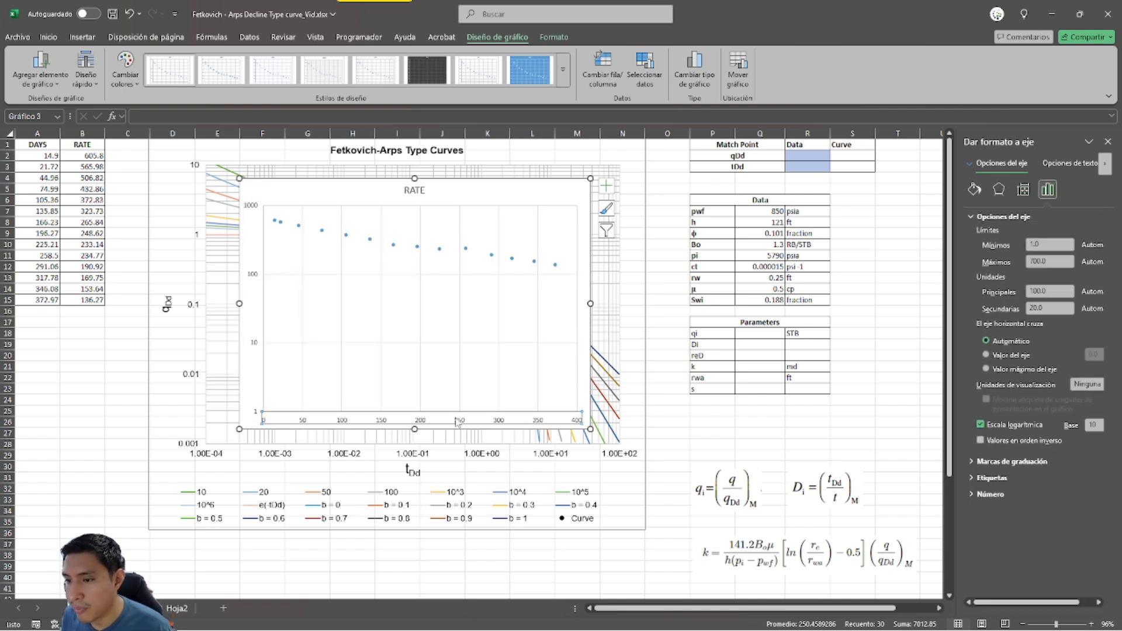
left_click(1015, 424)
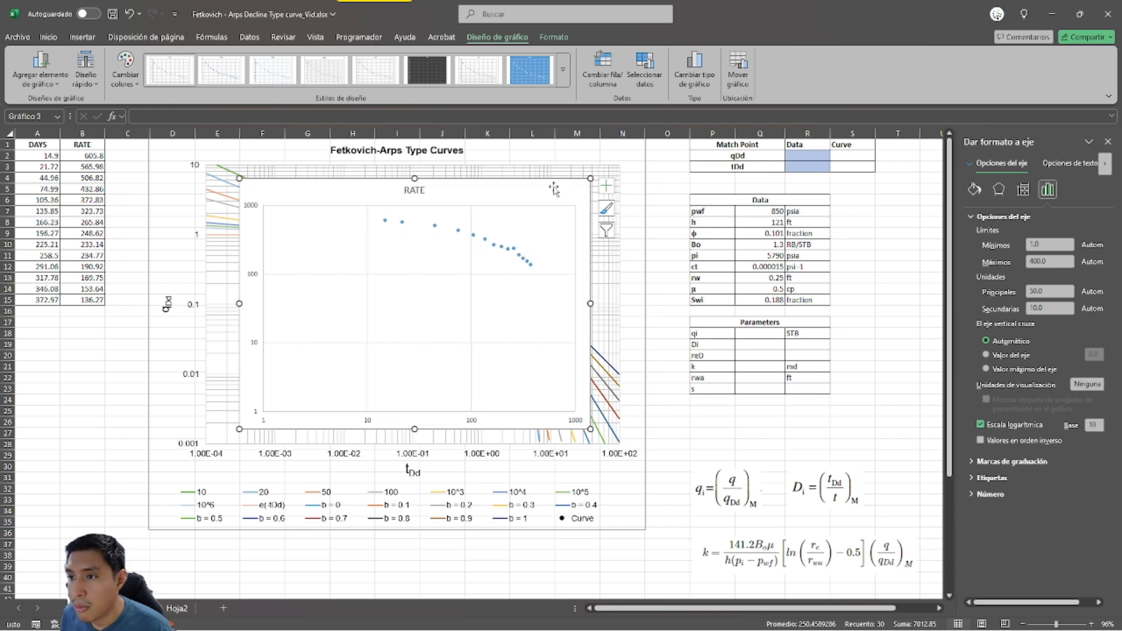
key("Escape")
Step: Remove the RATE chart's background fill and shift the chart slightly over the type curves
left_click(555, 37)
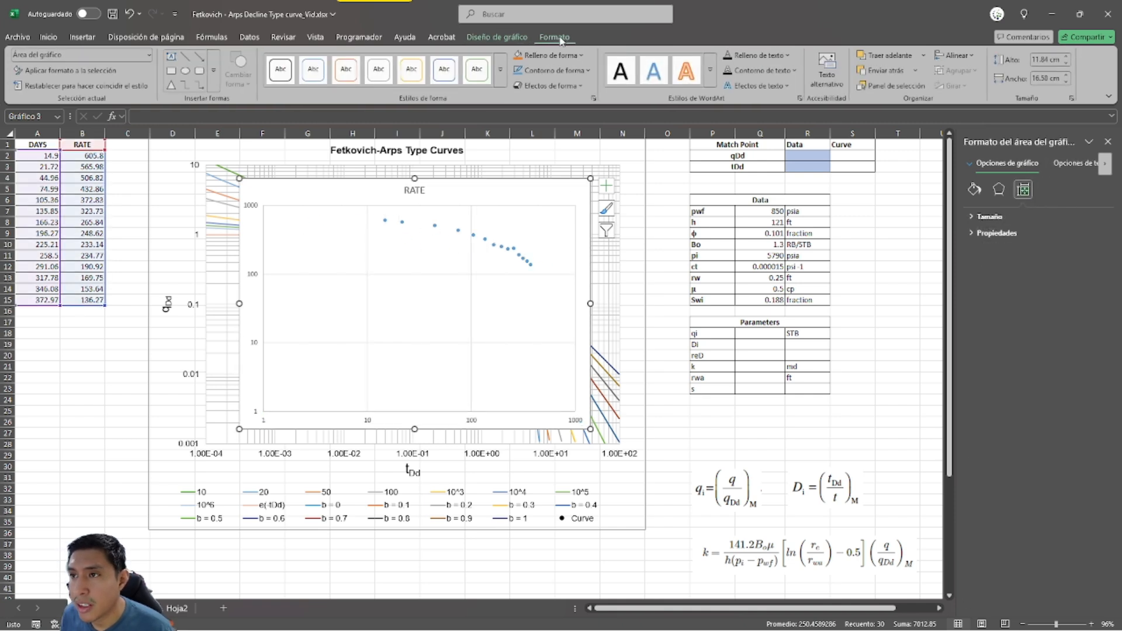
left_click(549, 55)
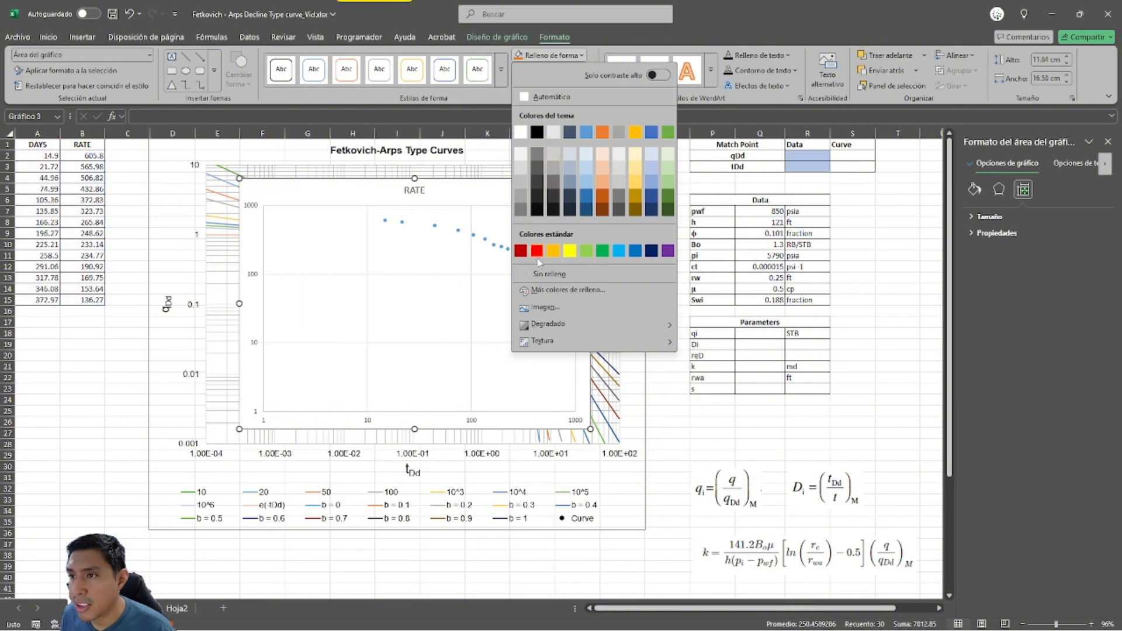
left_click(548, 274)
mouse_move(534, 180)
left_mouse_down()
mouse_move(491, 183)
mouse_move(497, 217)
mouse_move(529, 183)
mouse_move(520, 178)
left_mouse_up()
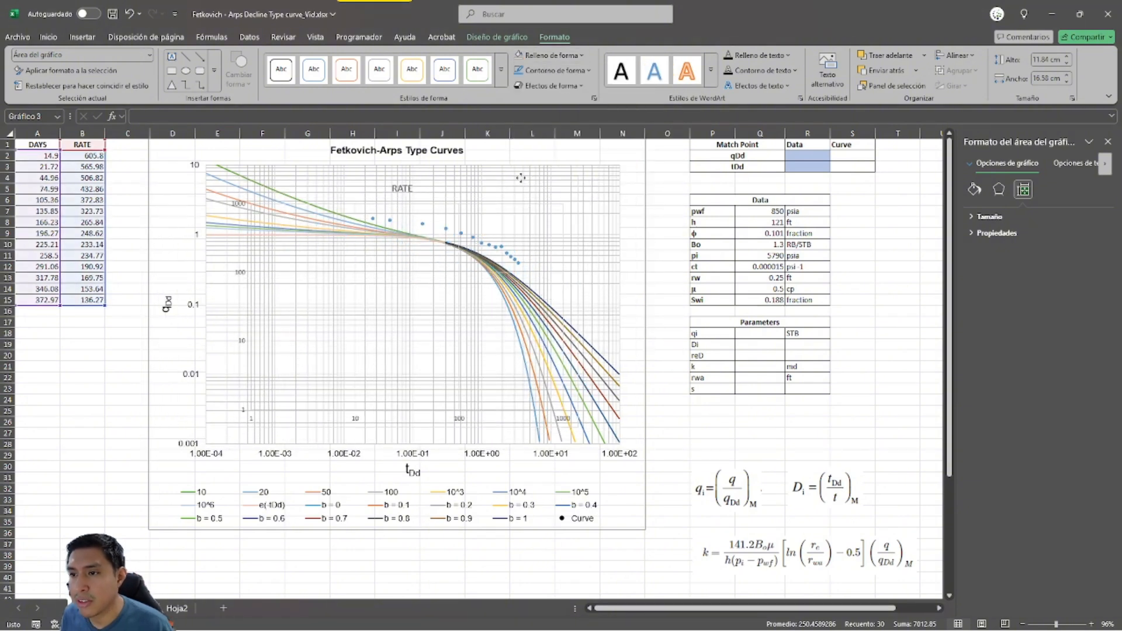
Step: Format the RATE chart's vertical-axis major gridlines as solid black lines 2 pt wide
left_click(484, 202)
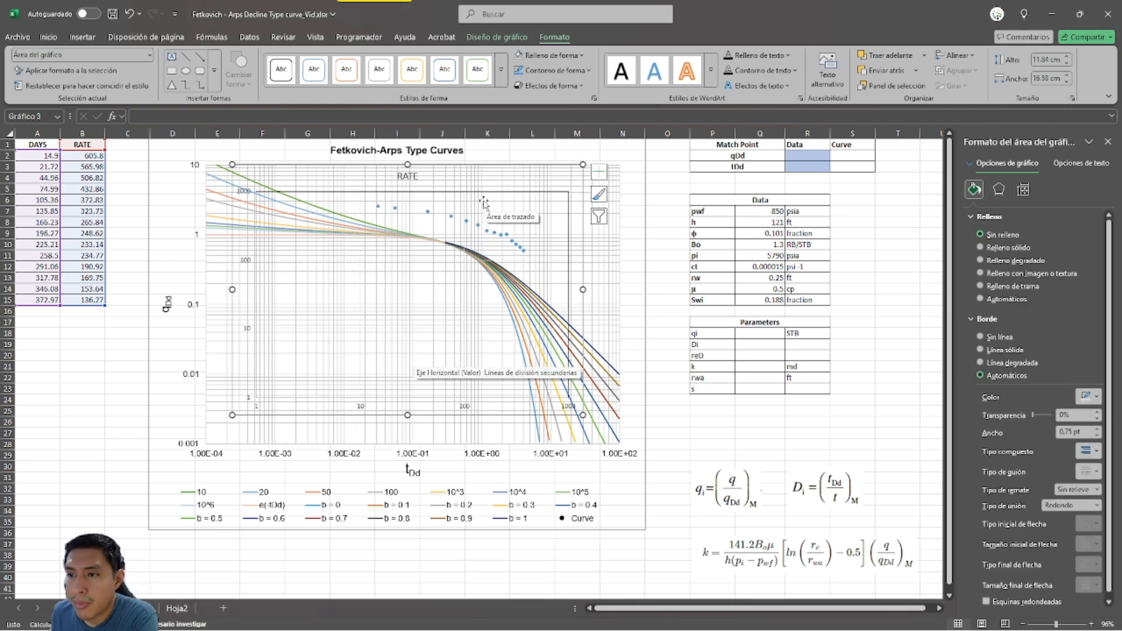
left_click(466, 207)
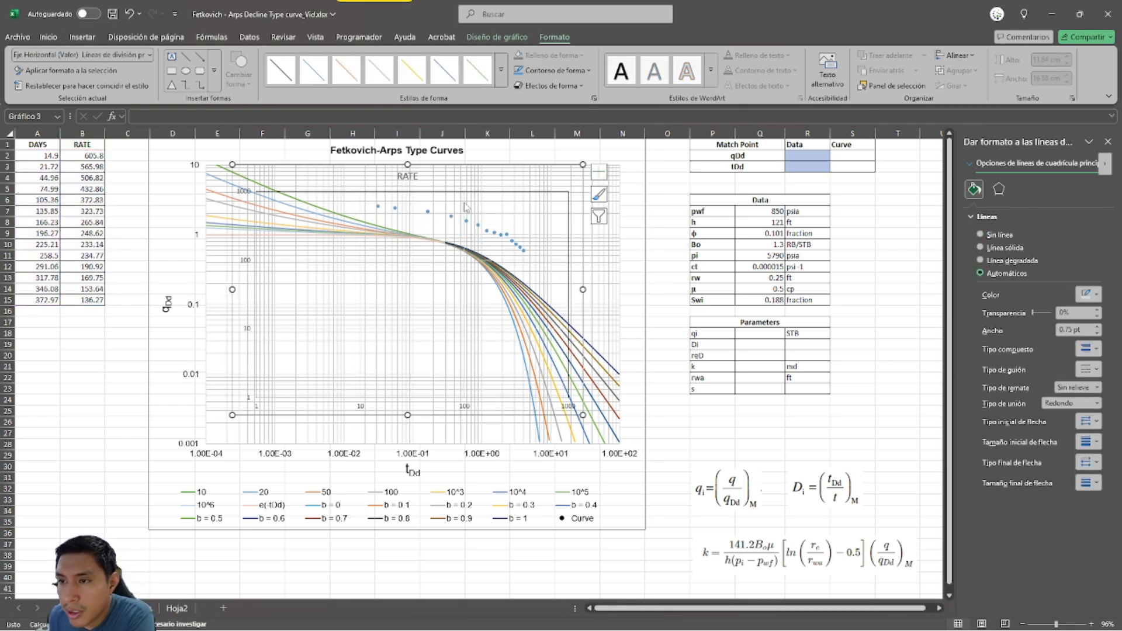
right_click(280, 265)
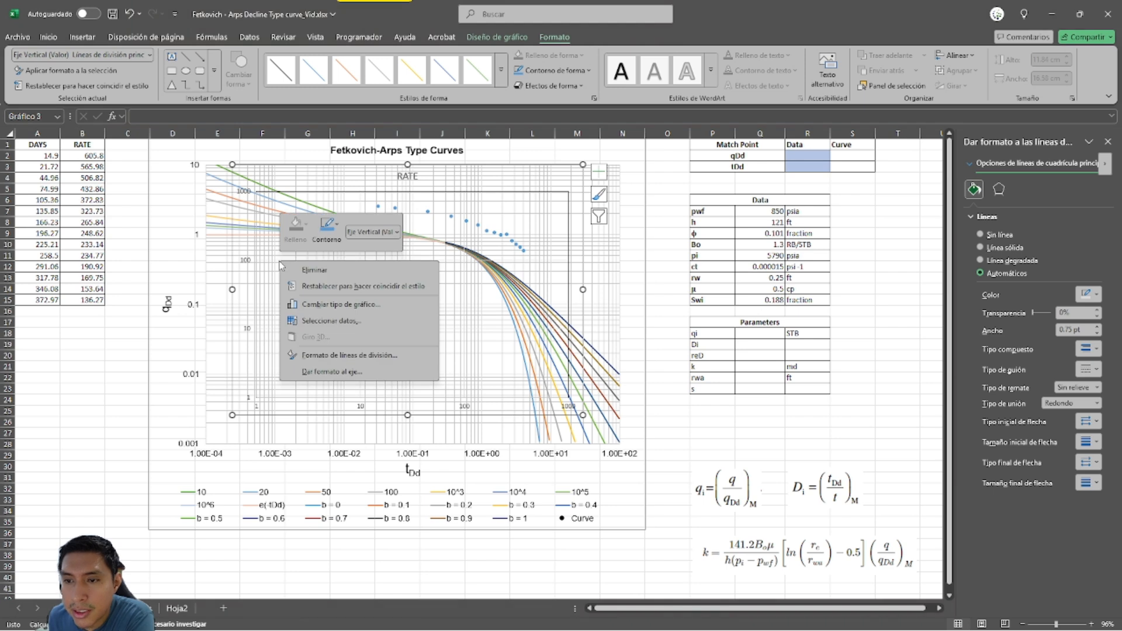
left_click(354, 355)
left_click(1097, 327)
left_click(1097, 327)
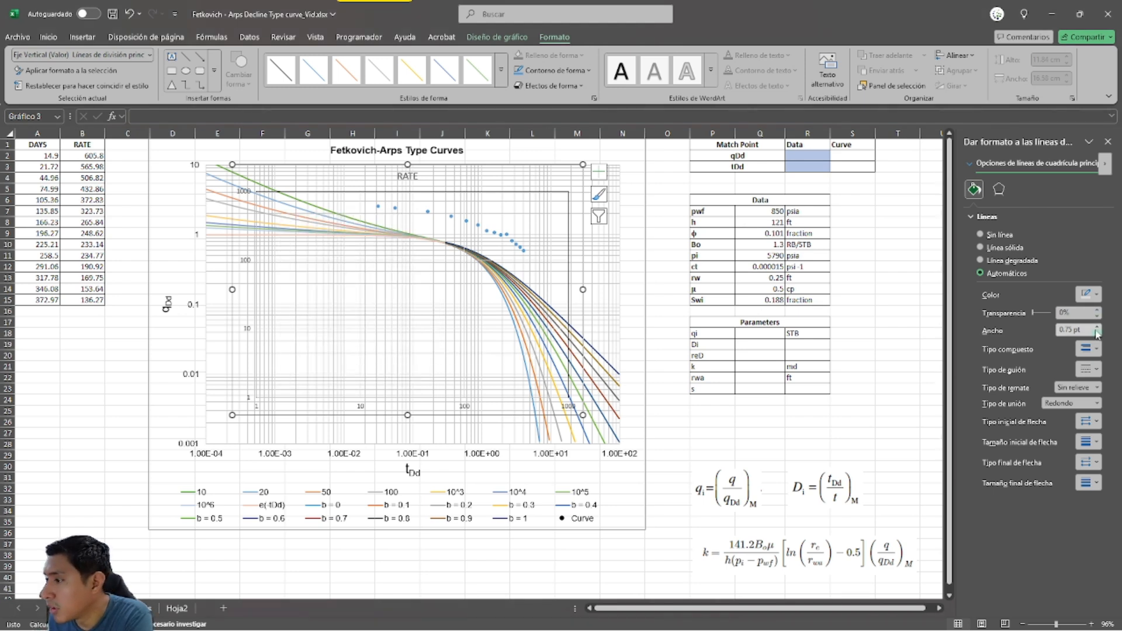
left_click(1097, 327)
left_click(1097, 327)
left_click(1097, 327)
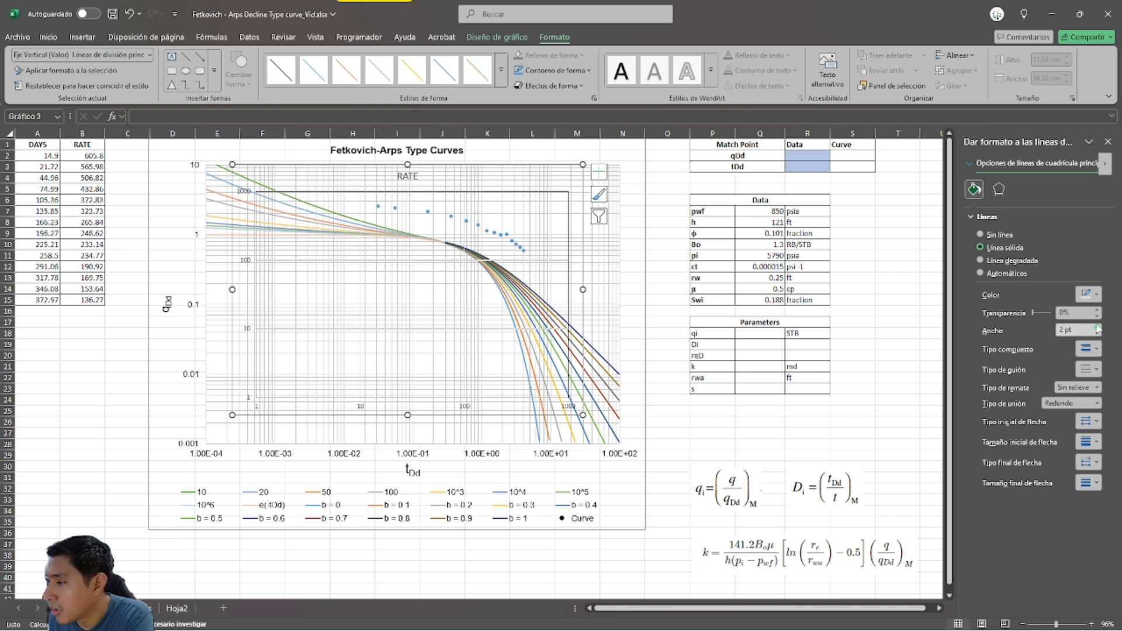
left_click(1092, 294)
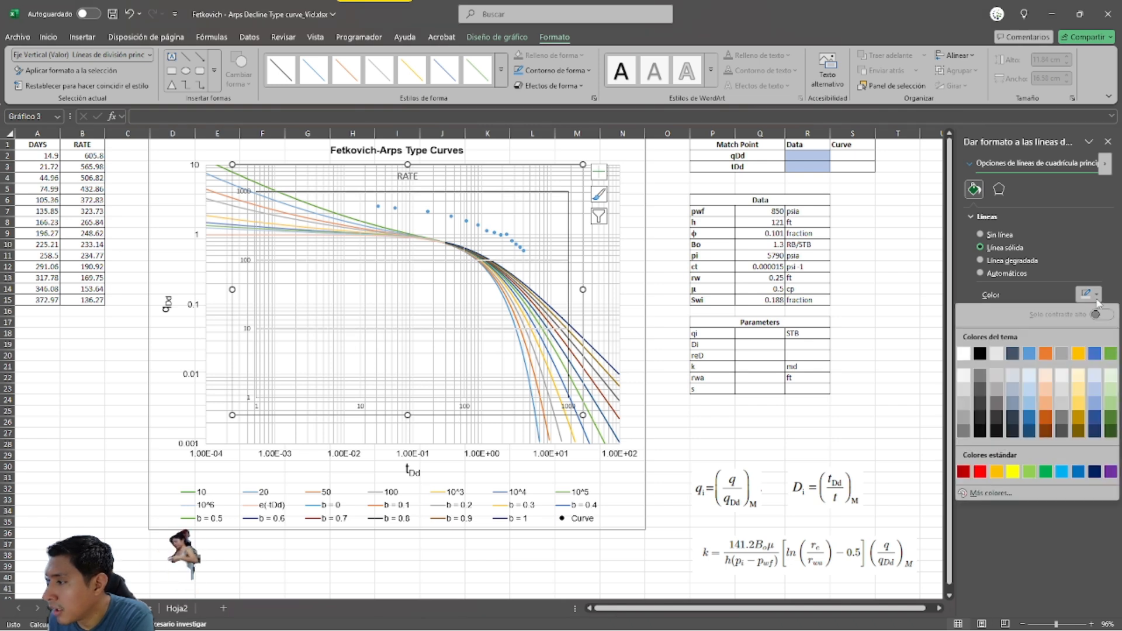
left_click(980, 357)
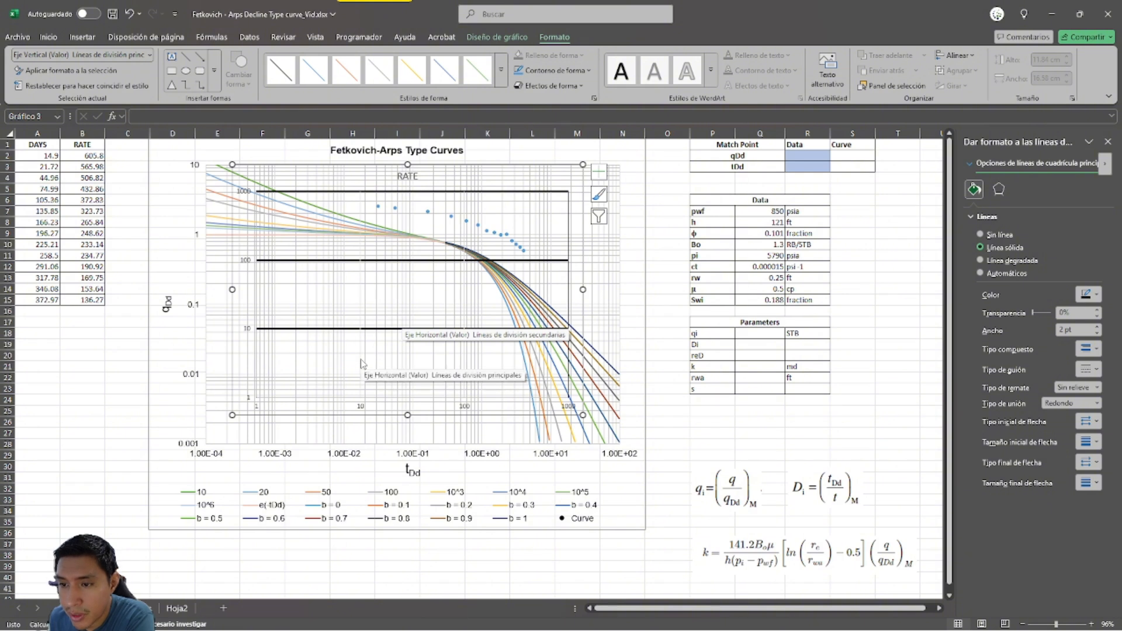
Step: Format the RATE chart's horizontal-axis major gridlines in black with a 2 pt width
right_click(361, 359)
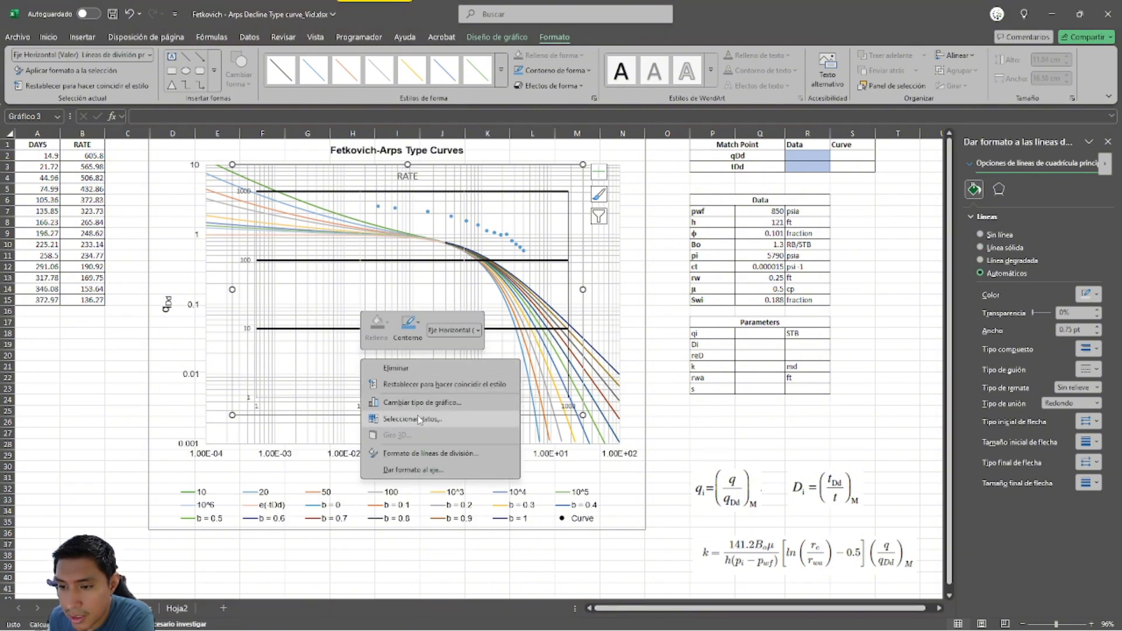
left_click(428, 454)
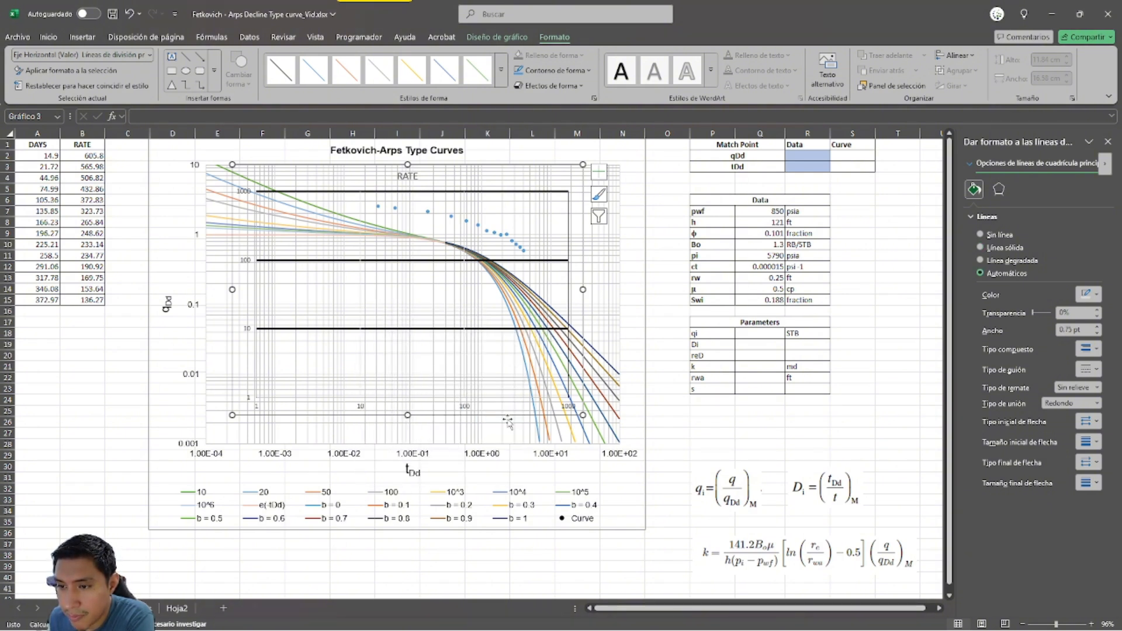
left_click(1088, 294)
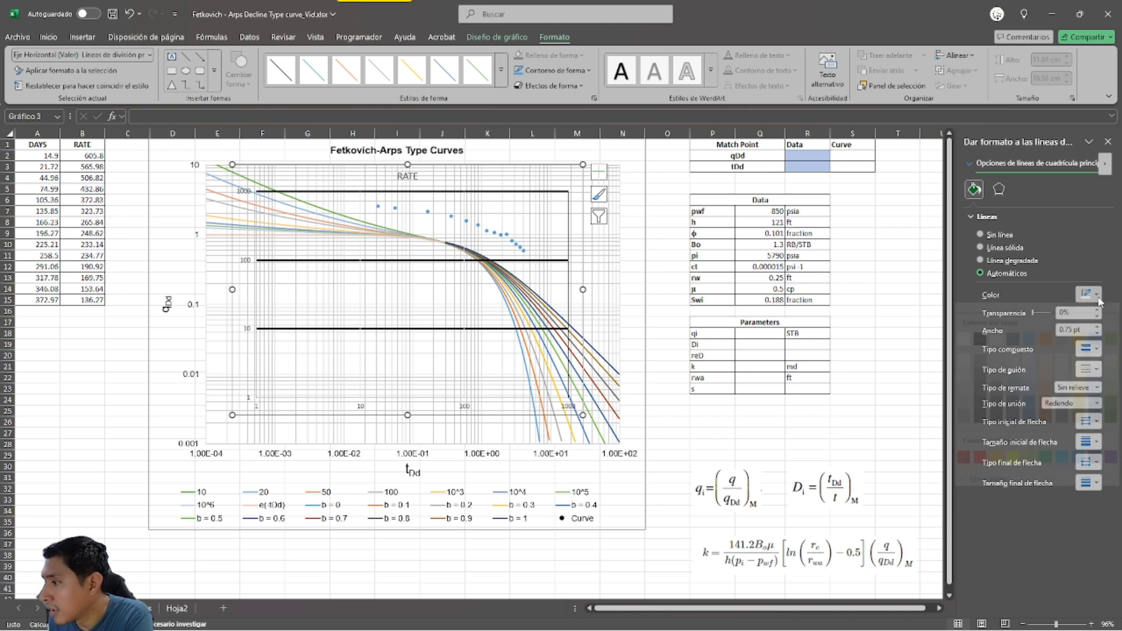
left_click(982, 356)
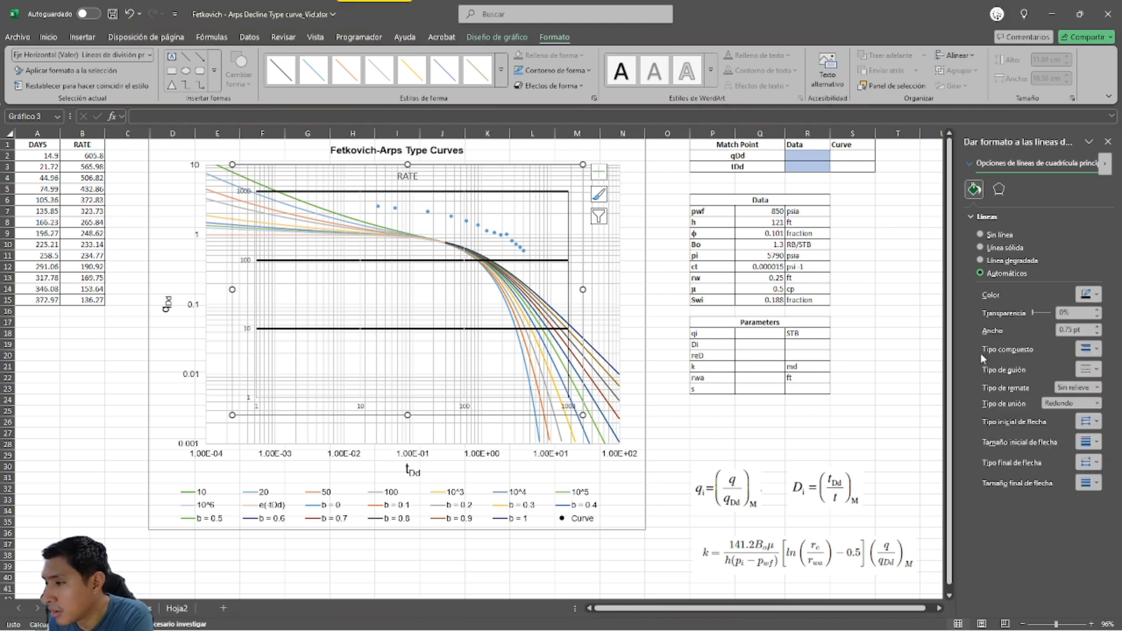
left_click(1098, 327)
left_click(1098, 328)
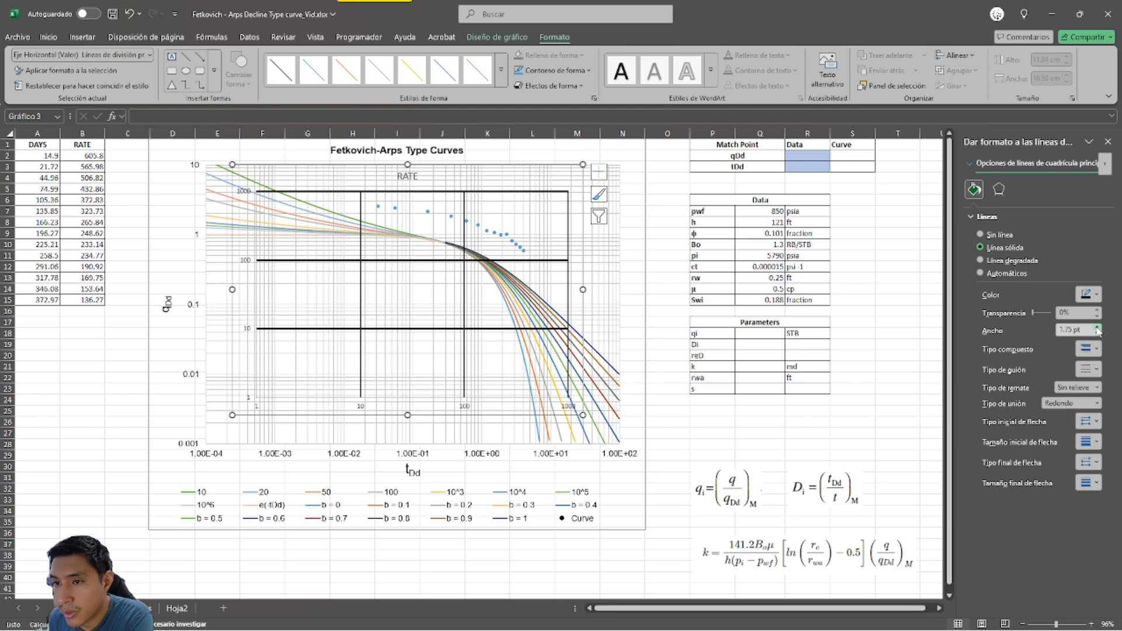
left_click(1097, 327)
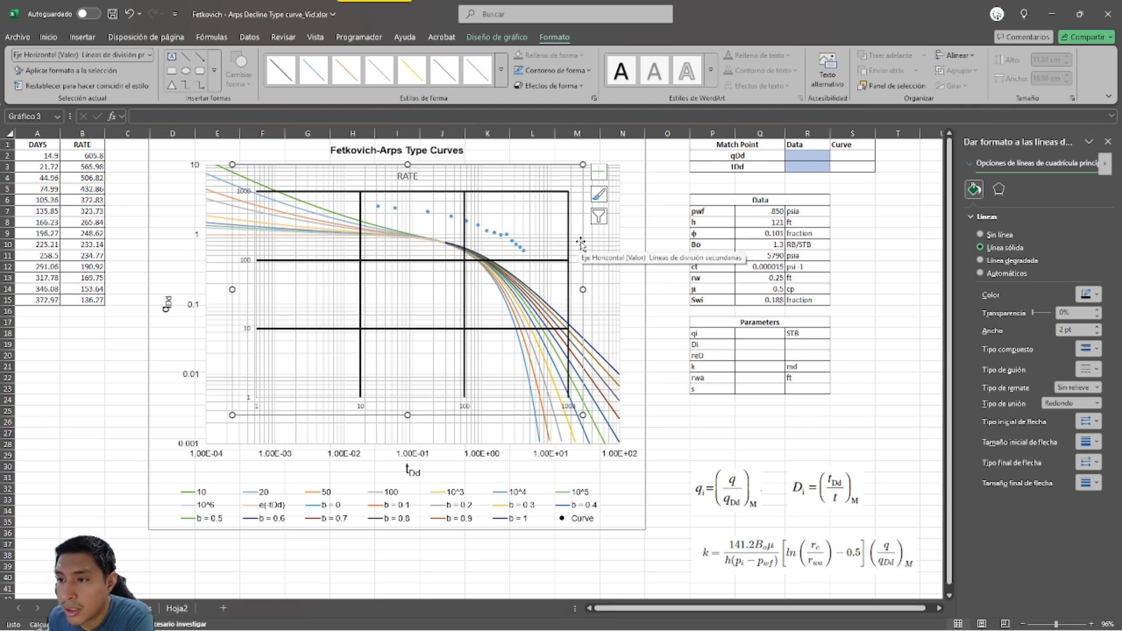
Step: Move the RATE chart onto the upper-left corner of the type-curve grid and resize it to about 12 by 12 cm
left_click_drag(580, 243, 530, 219)
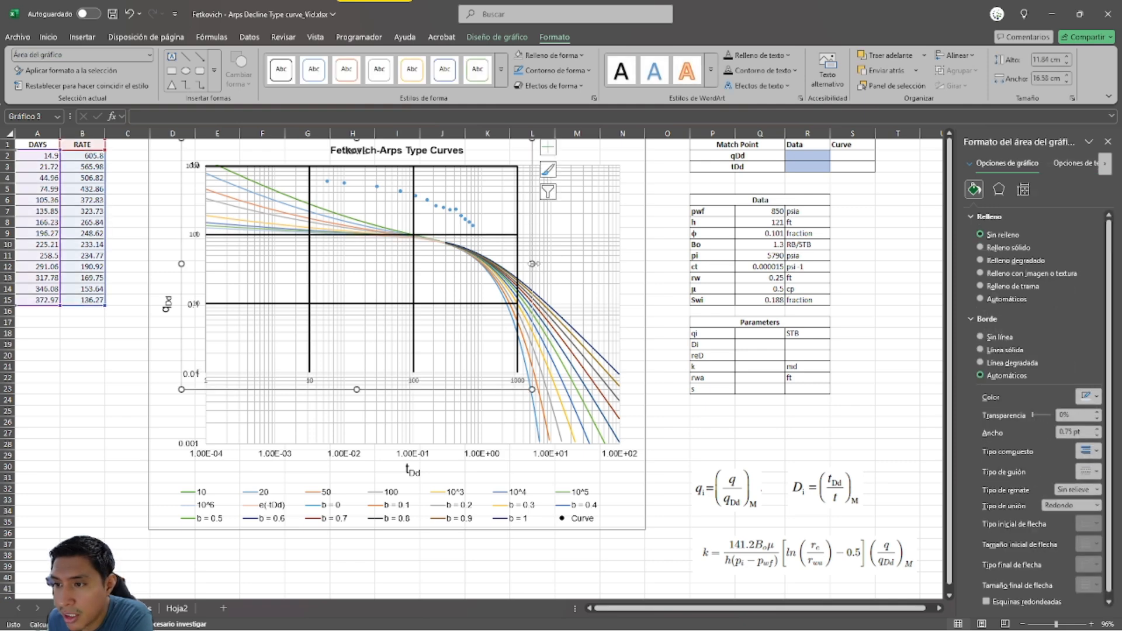
left_click_drag(532, 263, 438, 264)
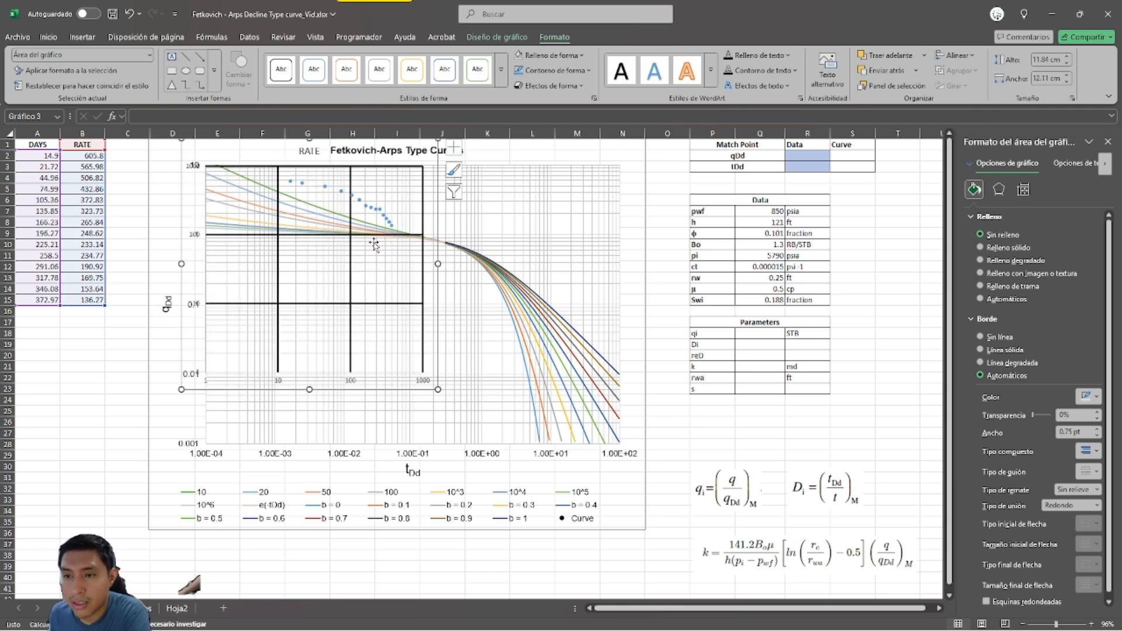
scroll(260, 172, "up", 5)
scroll(243, 190, "up", 1)
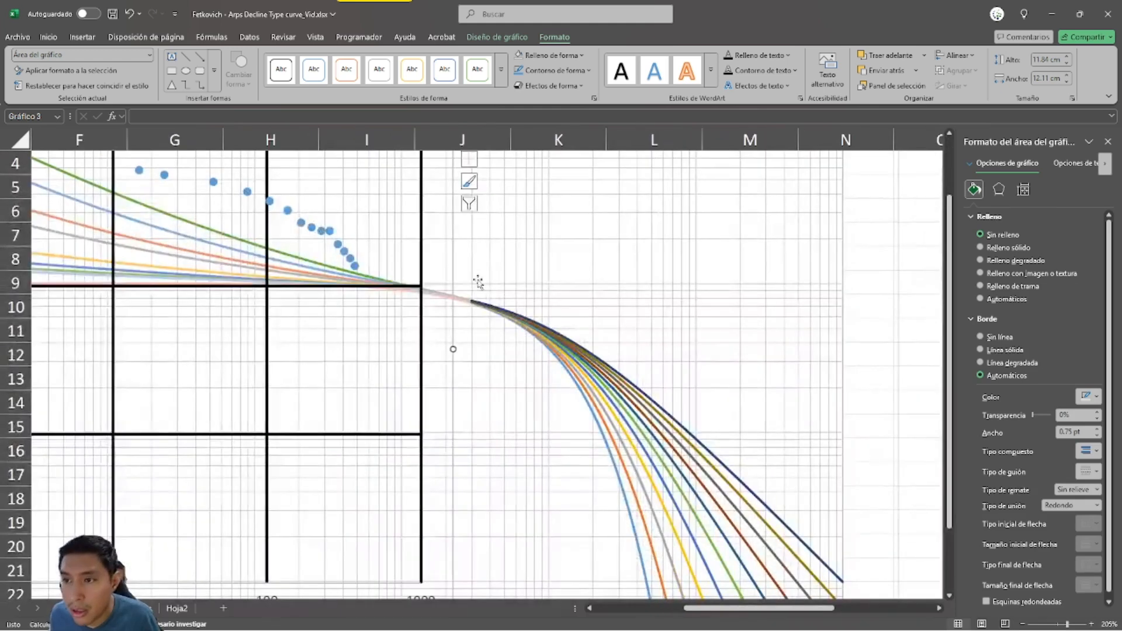
scroll(479, 283, "down", 1)
scroll(426, 281, "left", 2)
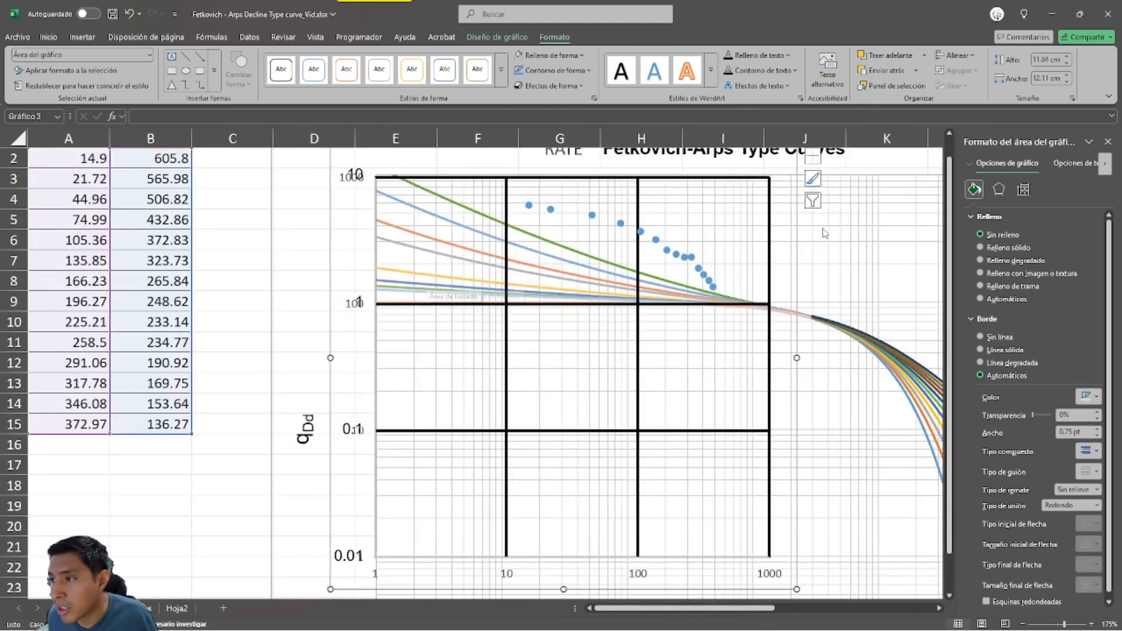
mouse_move(796, 233)
left_mouse_down()
mouse_move(796, 253)
mouse_move(796, 223)
left_mouse_up()
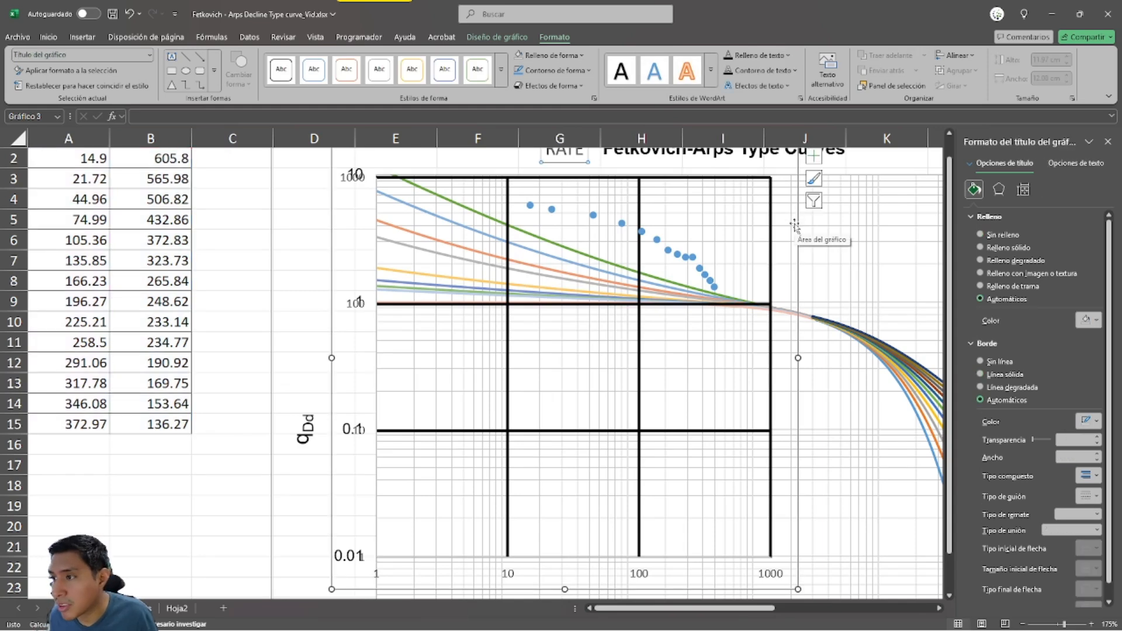
key("Right")
key("Right")
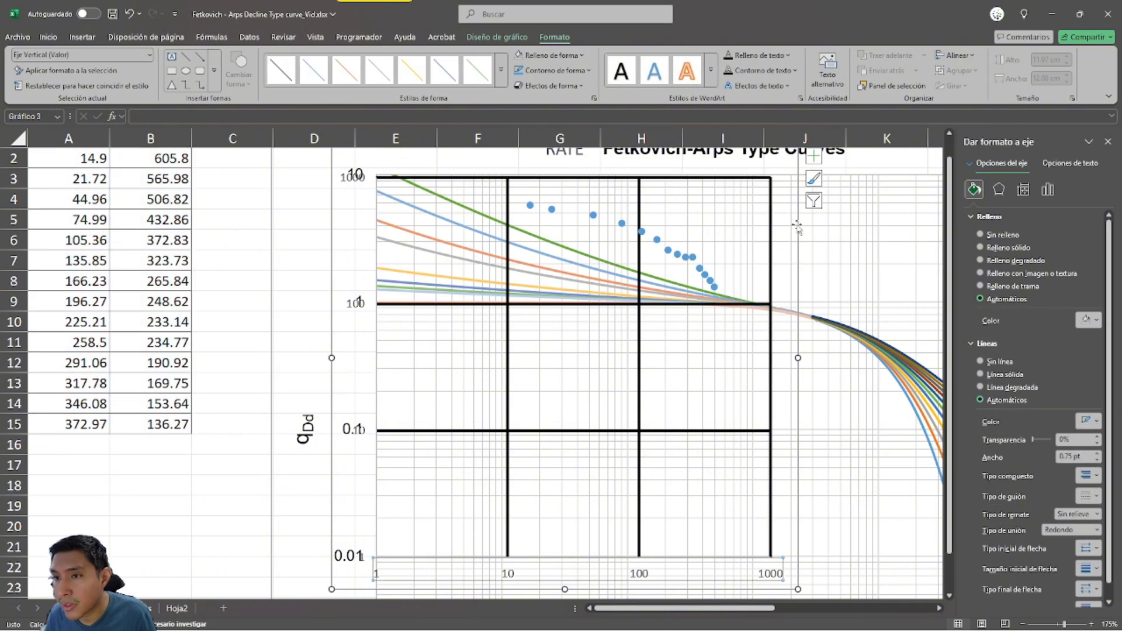
Step: Stretch the RATE plot area upward so its 1000 gridline meets the type curves' qDd = 10 line
scroll(795, 234, "right", 1)
left_click_drag(714, 229, 716, 227)
scroll(513, 180, "up", 1)
left_click(506, 199)
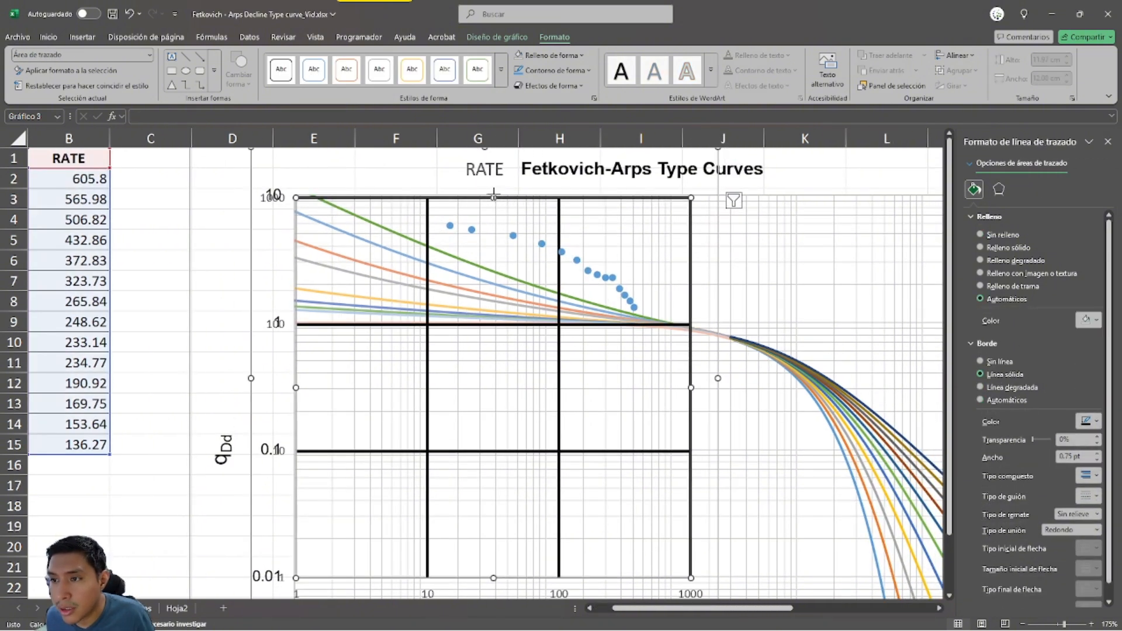
left_click_drag(494, 197, 494, 193)
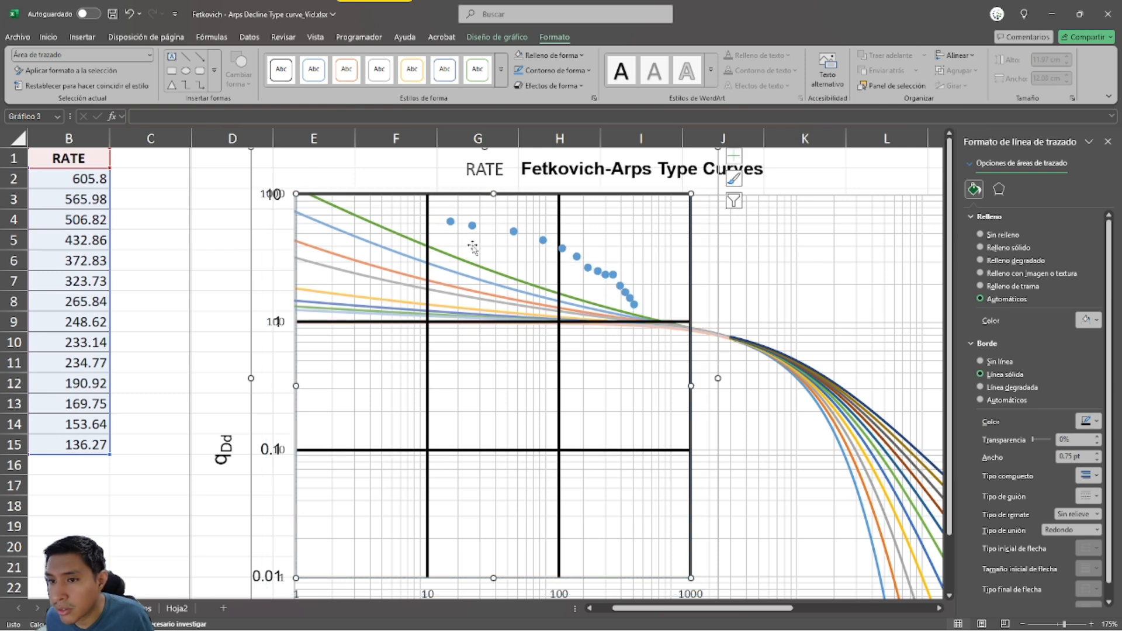
Step: Shift the RATE chart slightly left and narrow it to 11.6 cm so its decade gridlines match the tDd decades
left_click_drag(718, 272, 715, 271)
left_click(717, 356)
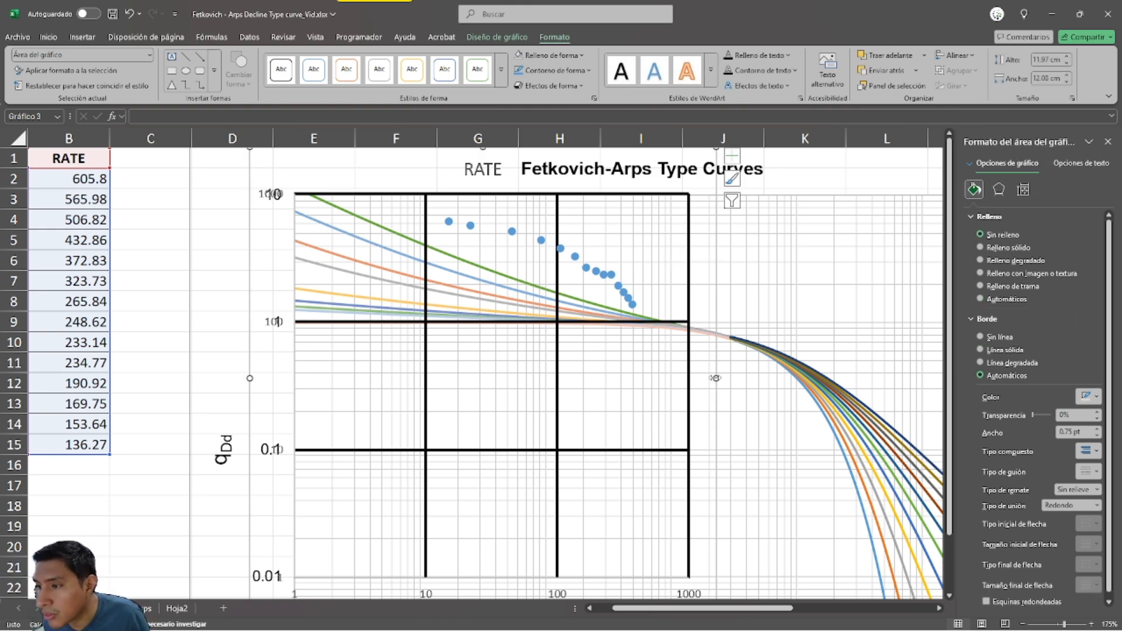
left_click_drag(716, 378, 704, 378)
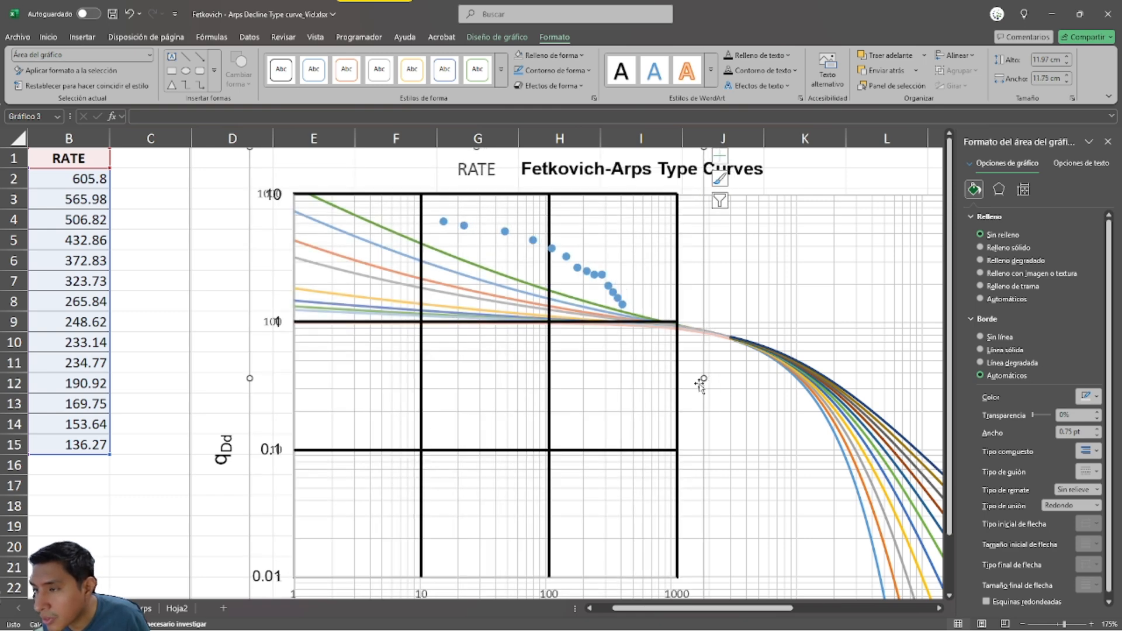
scroll(700, 384, "down", 6)
scroll(695, 315, "up", 3)
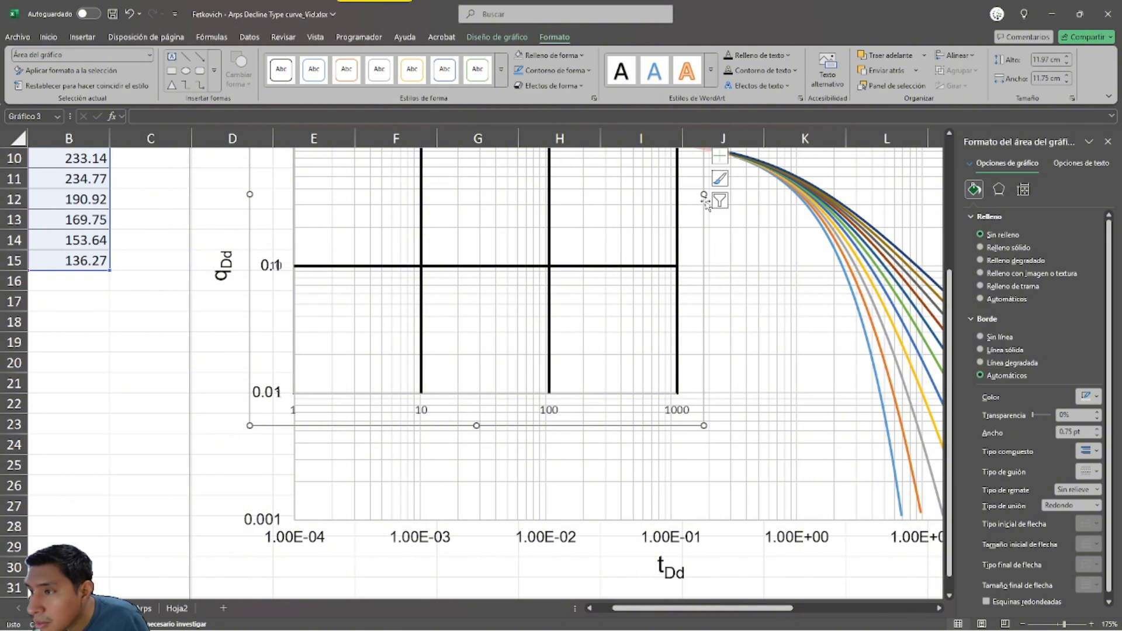
left_click_drag(703, 196, 695, 198)
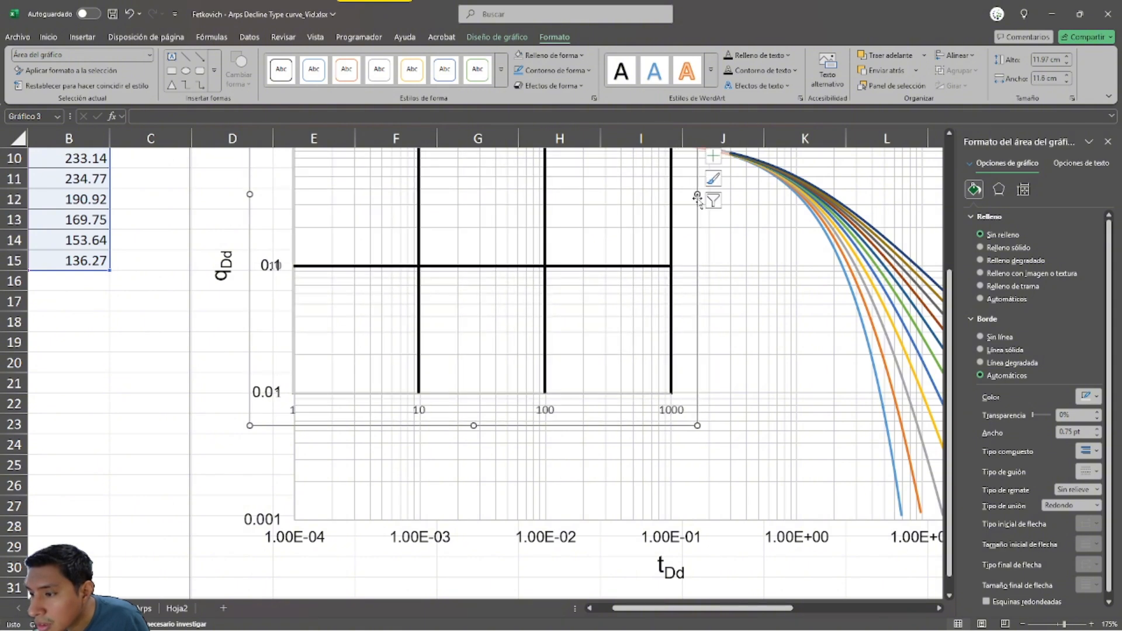
Step: Reduce the RATE chart's height to about 11.9 cm and fine-tune the plot area's left edge against the type-curve grid
scroll(645, 378, "up", 3)
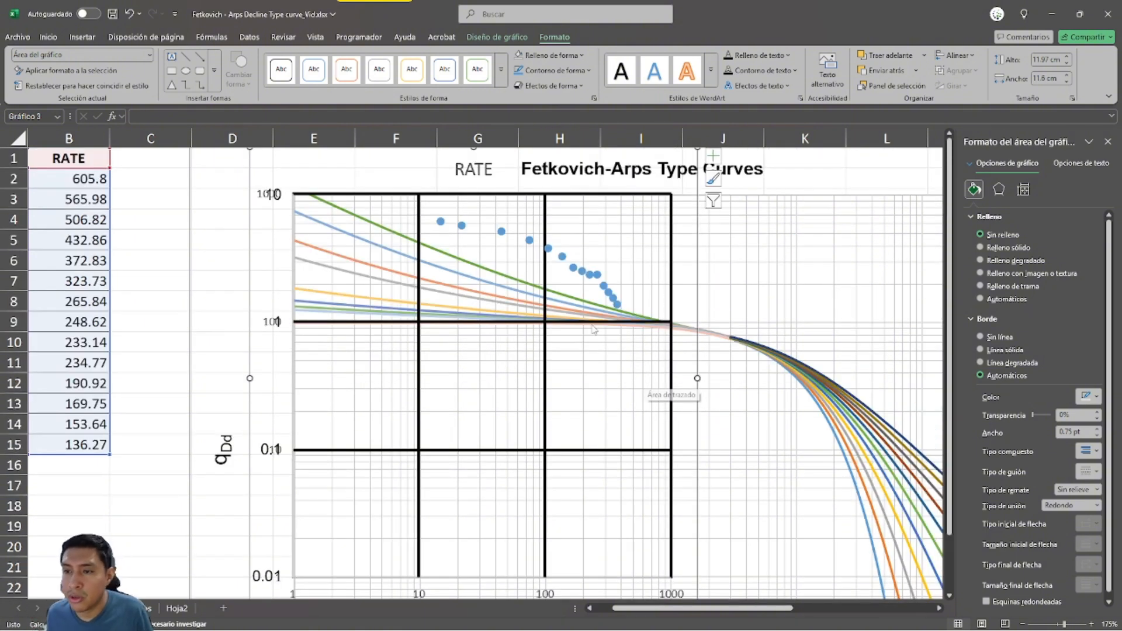
scroll(431, 325, "down", 3)
scroll(459, 310, "up", 3)
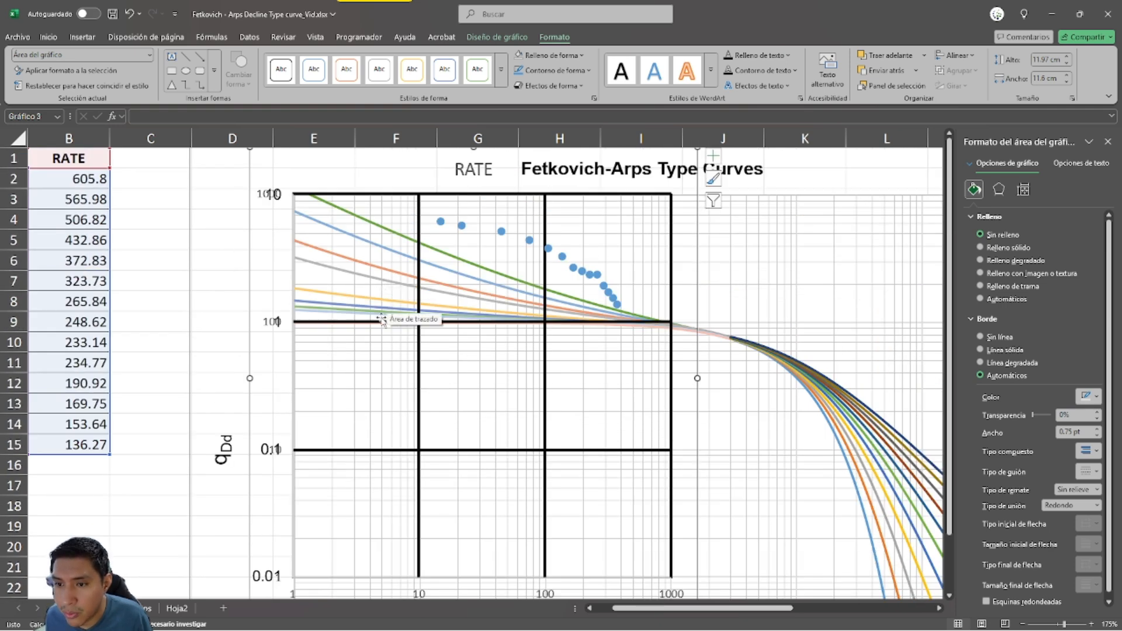
scroll(383, 312, "down", 3)
scroll(455, 412, "up", 1)
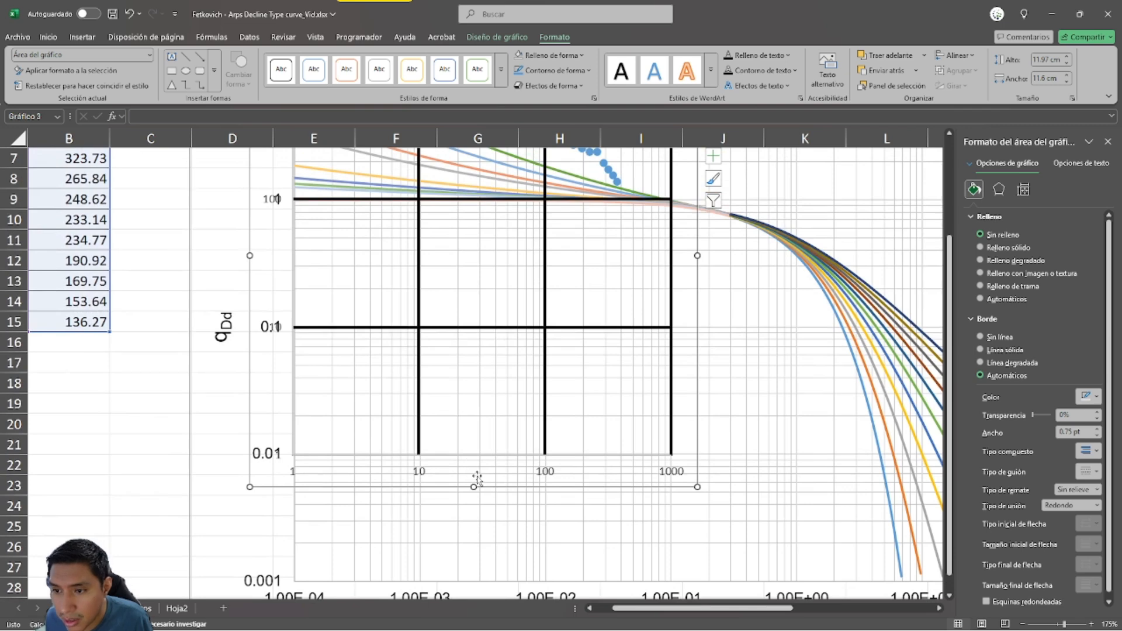
left_click_drag(474, 487, 473, 484)
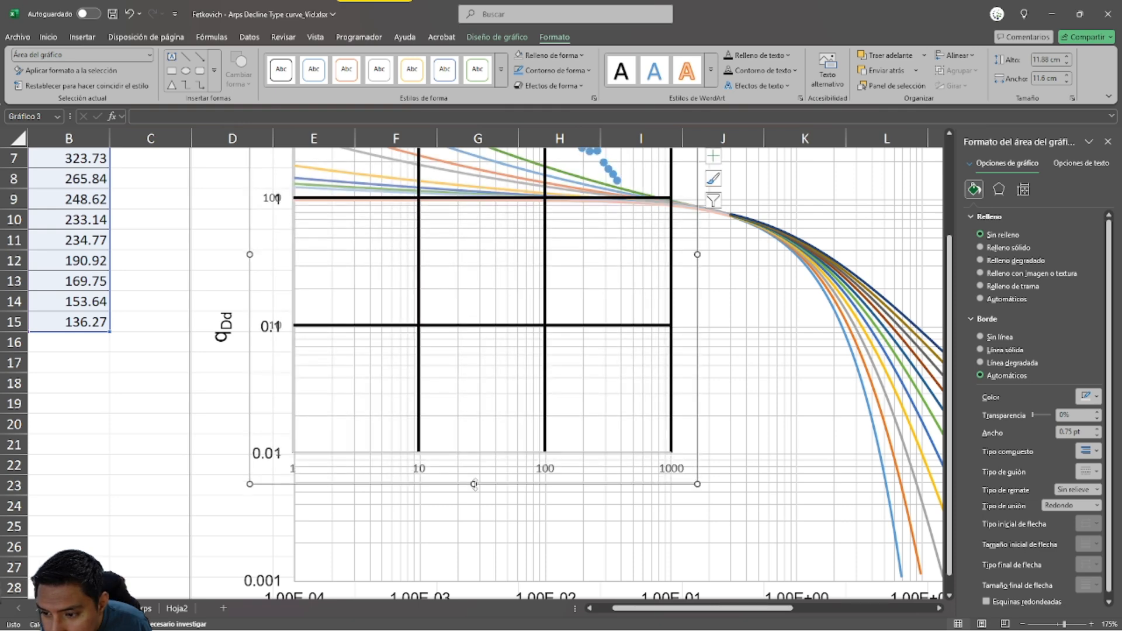
left_click(481, 454)
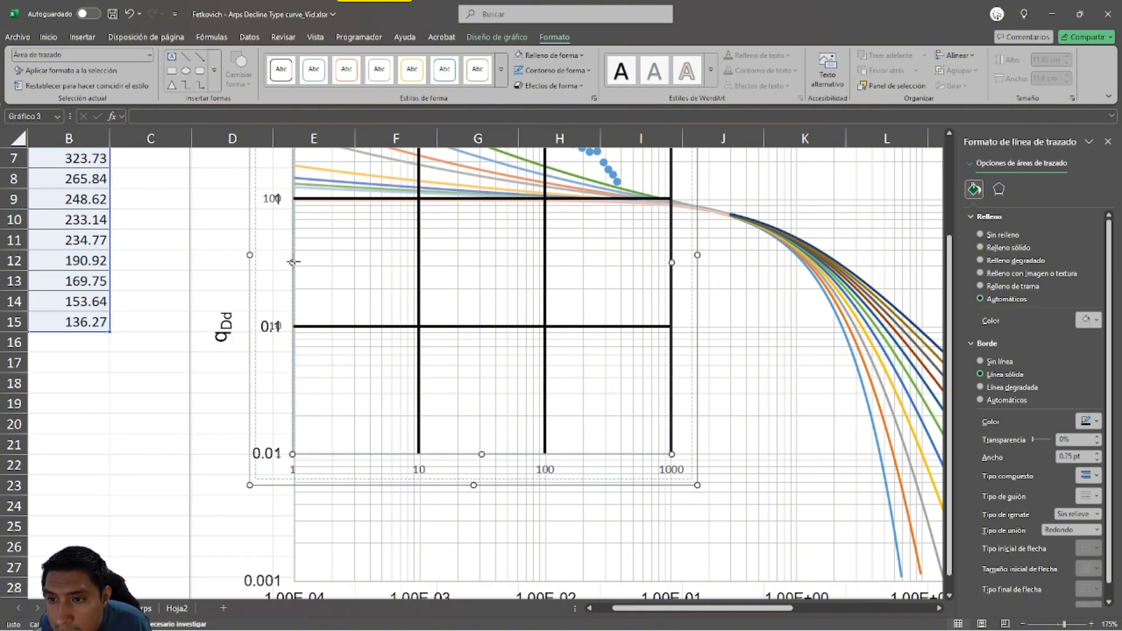
left_click_drag(294, 263, 295, 262)
scroll(481, 329, "up", 2)
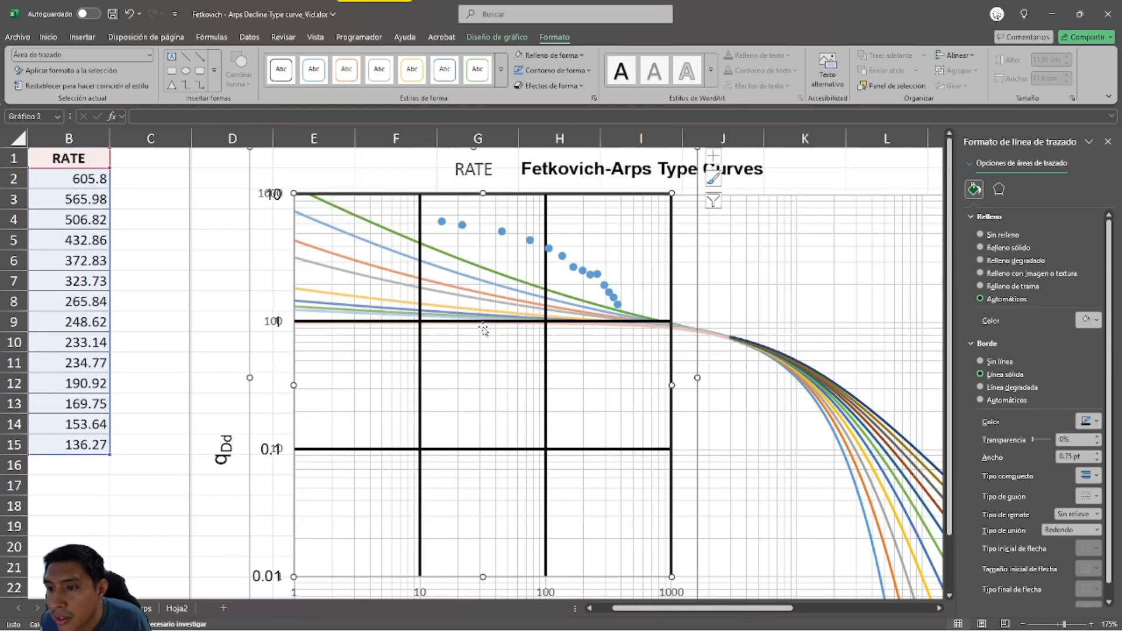
scroll(484, 332, "down", 2)
scroll(484, 332, "up", 4)
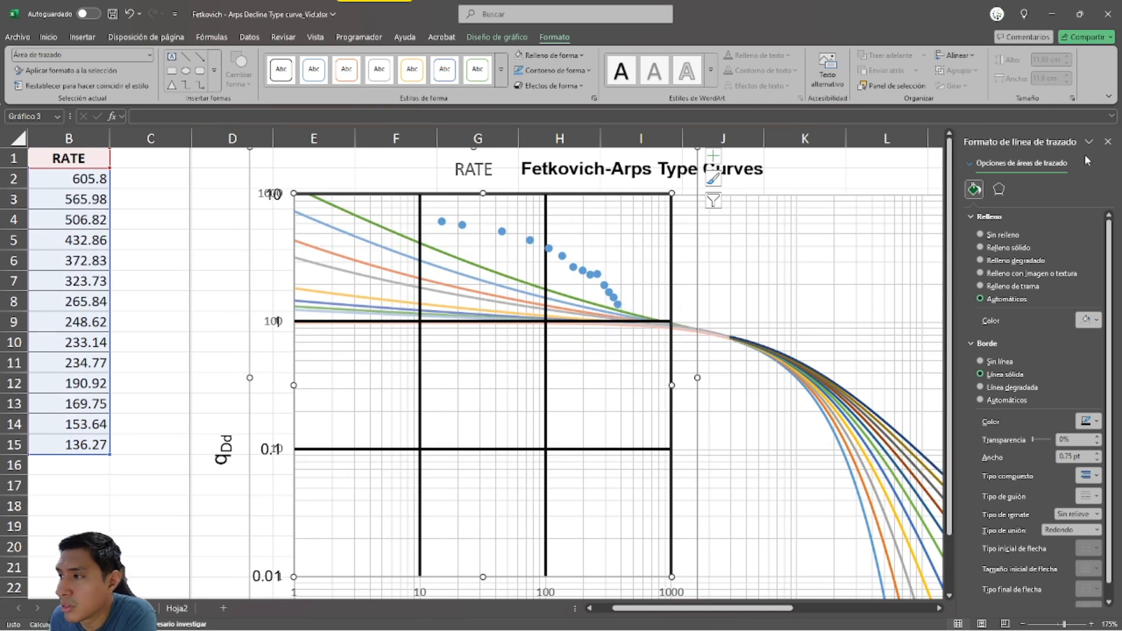
Step: Close the formatting pane and move the RATE chart down and right until its data points overlie the type curves
left_click(1107, 142)
scroll(787, 339, "down", 4)
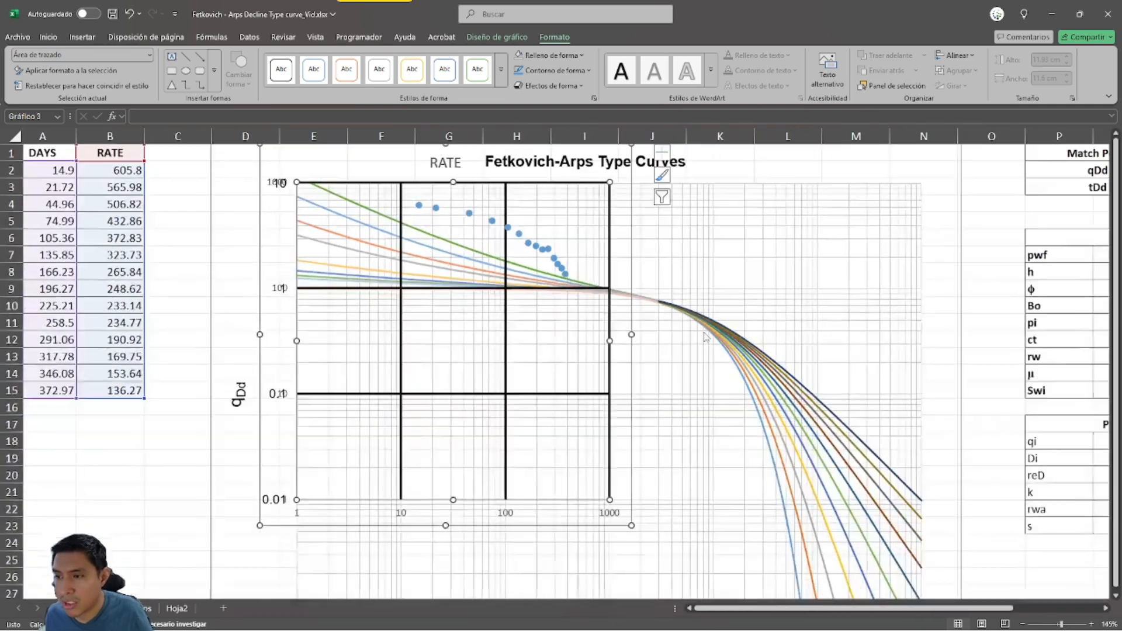
left_click(500, 217)
left_click(503, 221)
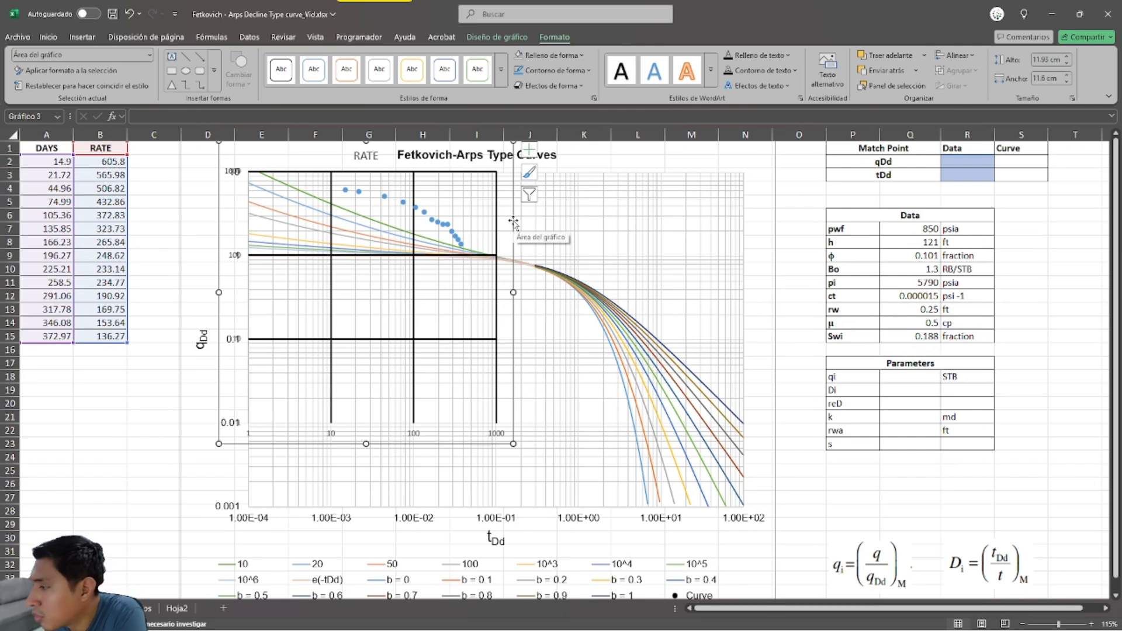
left_click_drag(513, 222, 575, 249)
left_click_drag(604, 265, 645, 282)
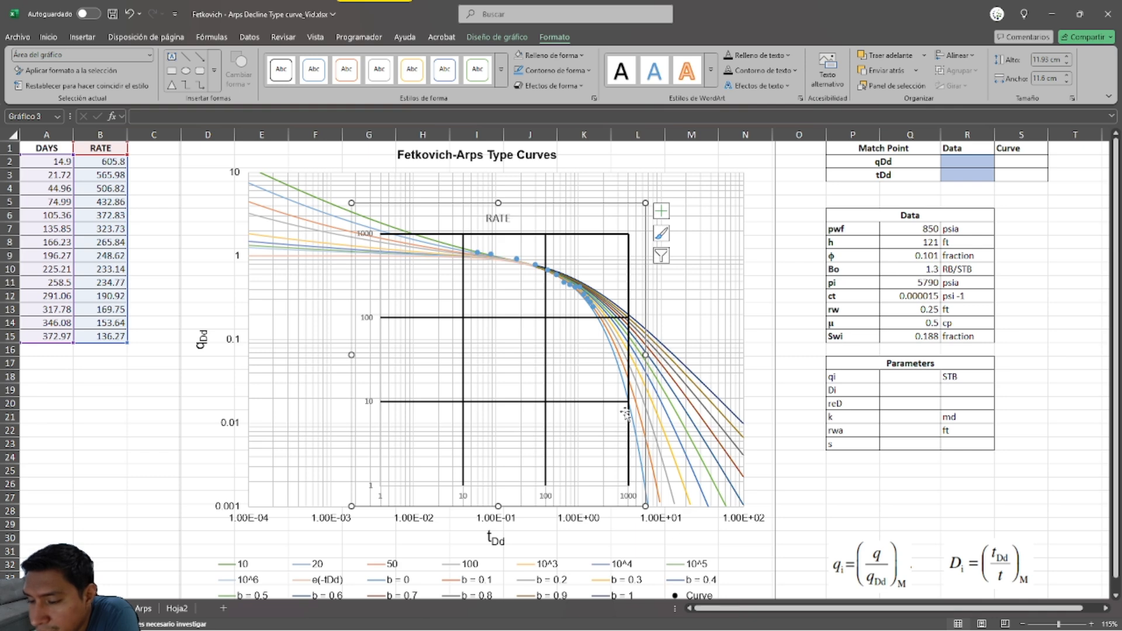
Step: Nudge the RATE chart slightly down to fit its data points to the type curves, then deselect it
scroll(269, 296, "down", 1)
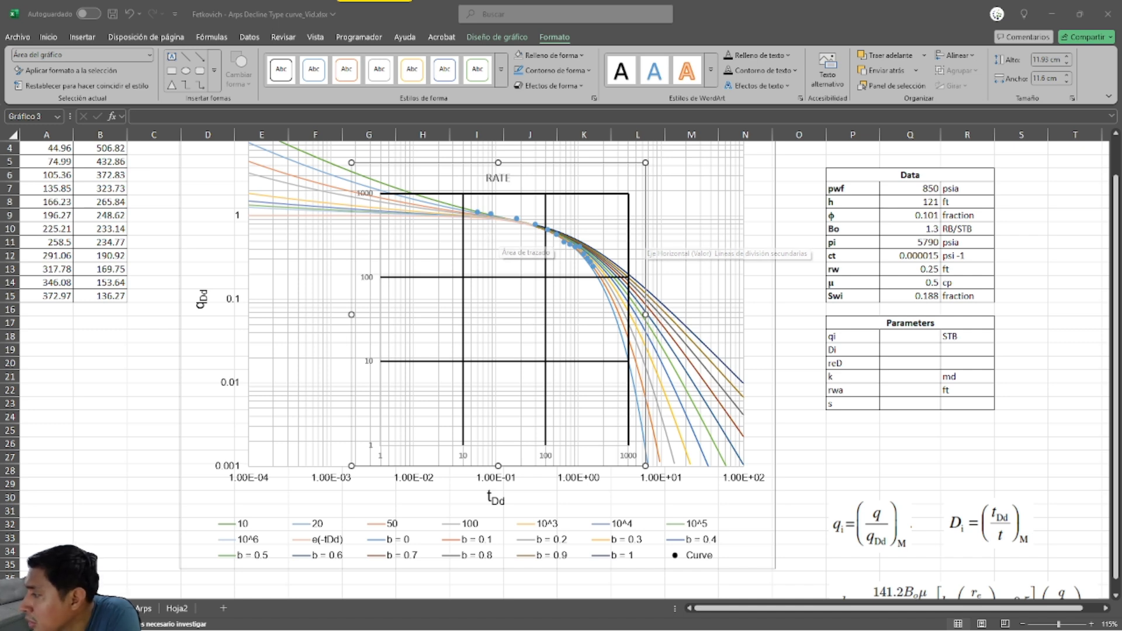
left_click(551, 231)
left_click_drag(644, 217, 645, 218)
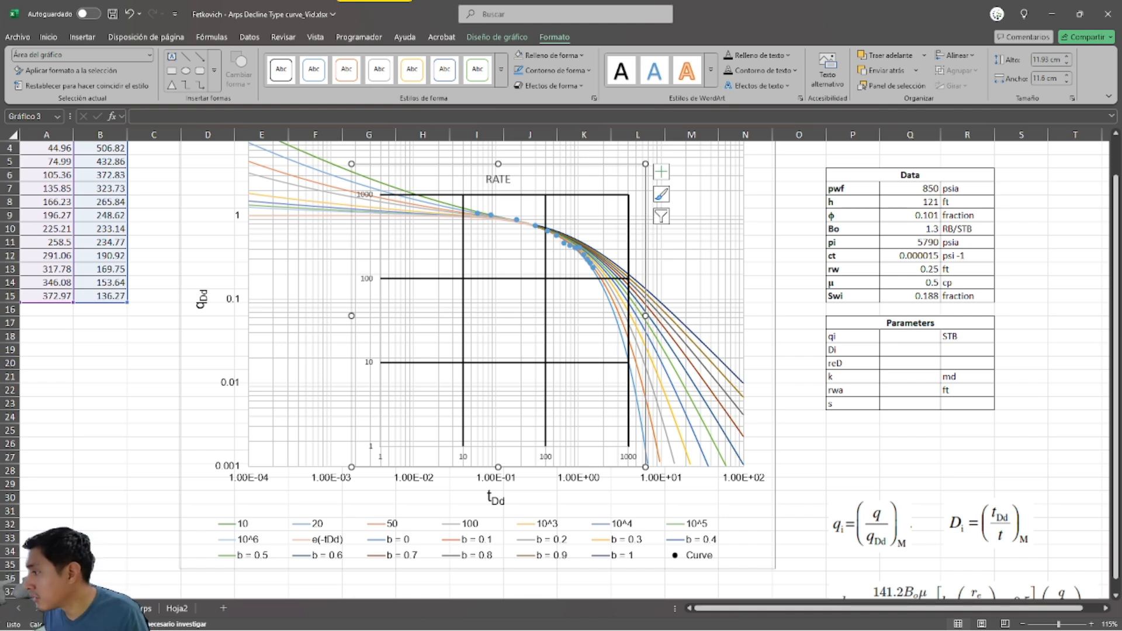
scroll(760, 211, "up", 1)
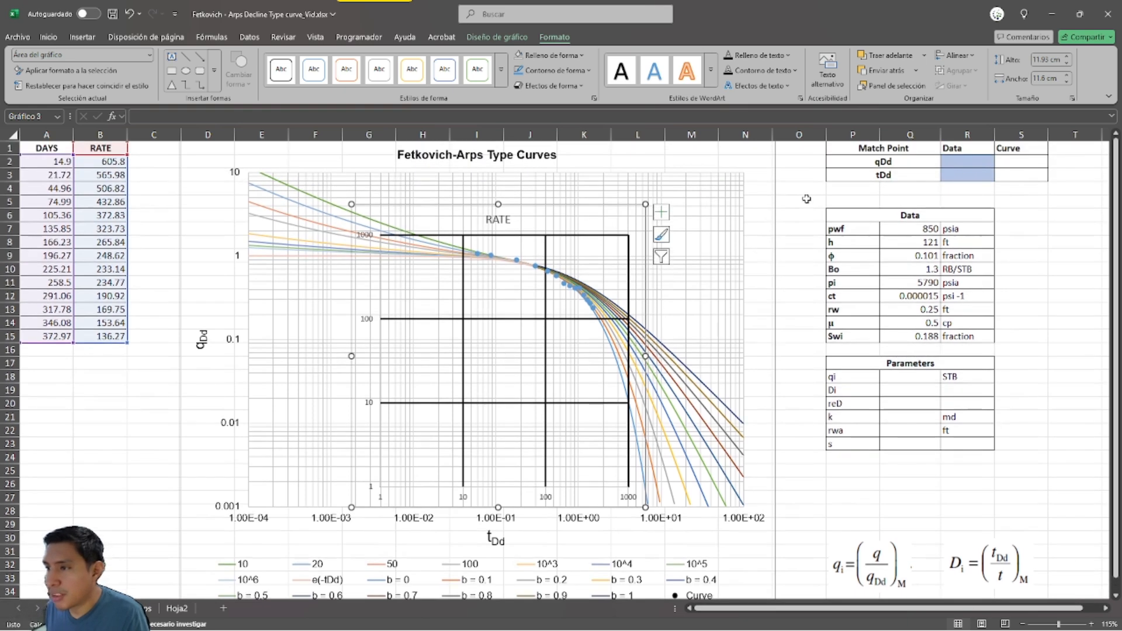
left_click(801, 199)
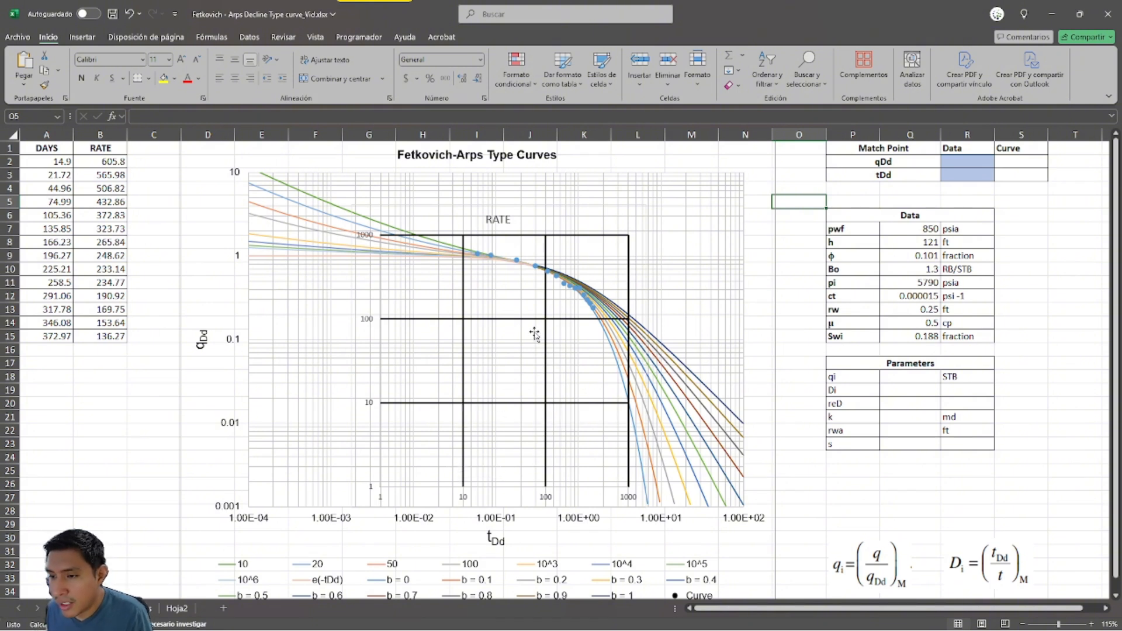
Step: Enter the match point's Data values, 10 for qDd and 100 for tDd, dismissing the logarithmic-scale warning
left_click(976, 160)
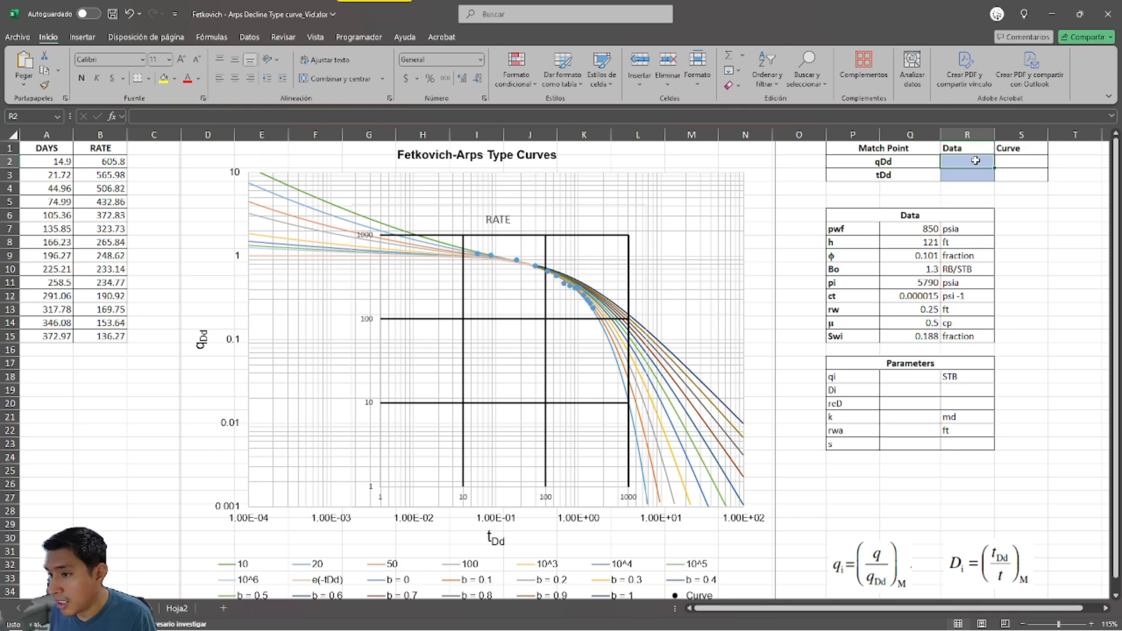
type("10")
key("Return")
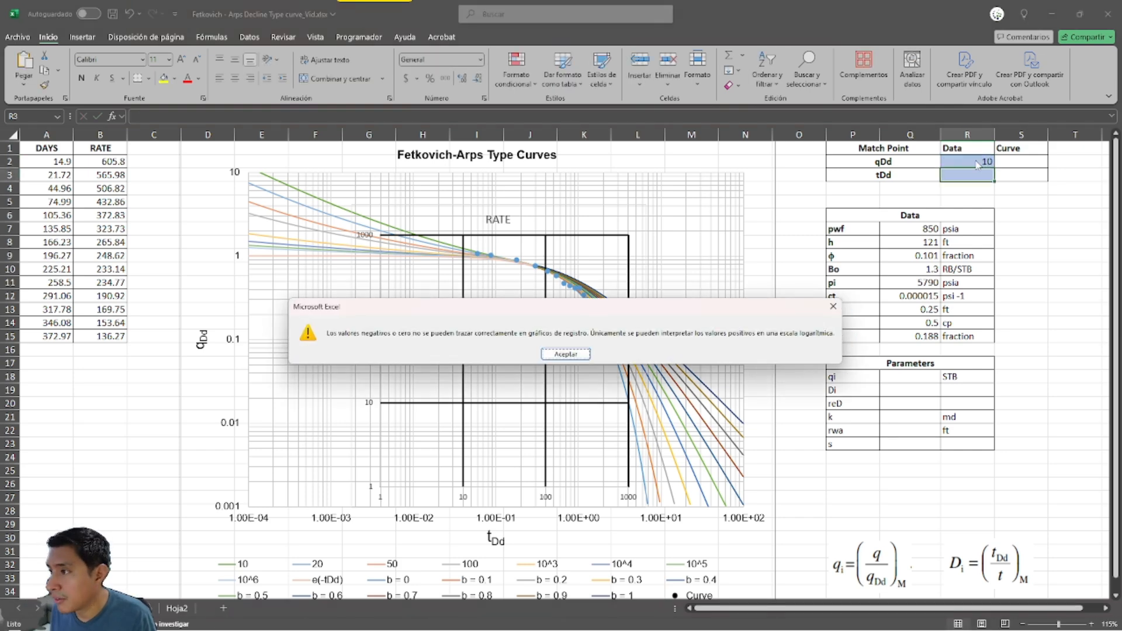
key("Return")
type("100")
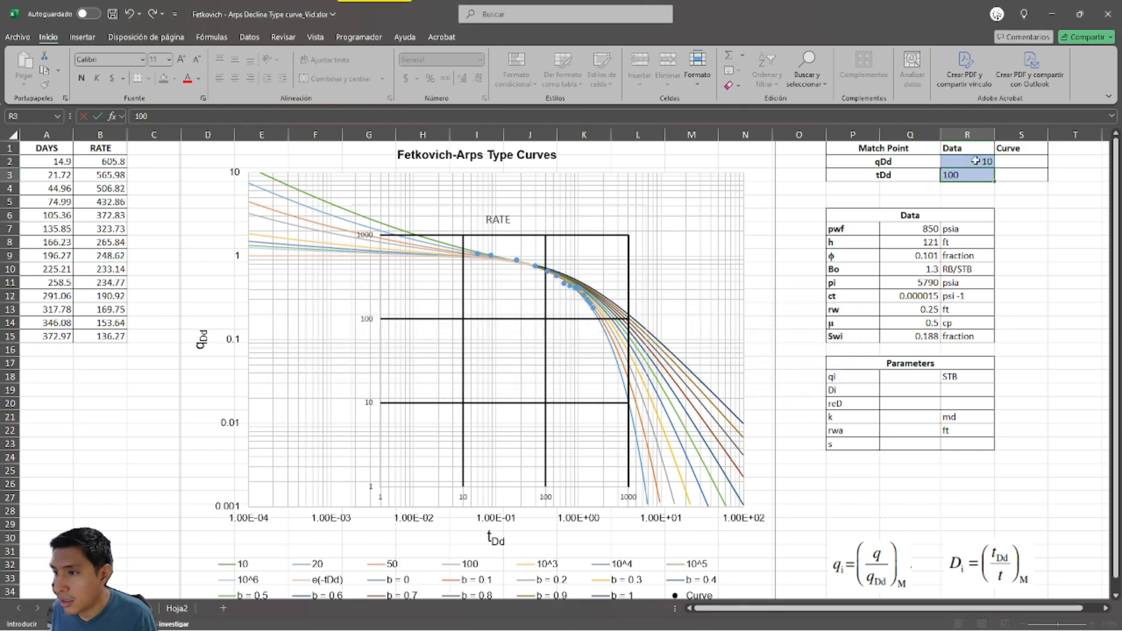
key("Return")
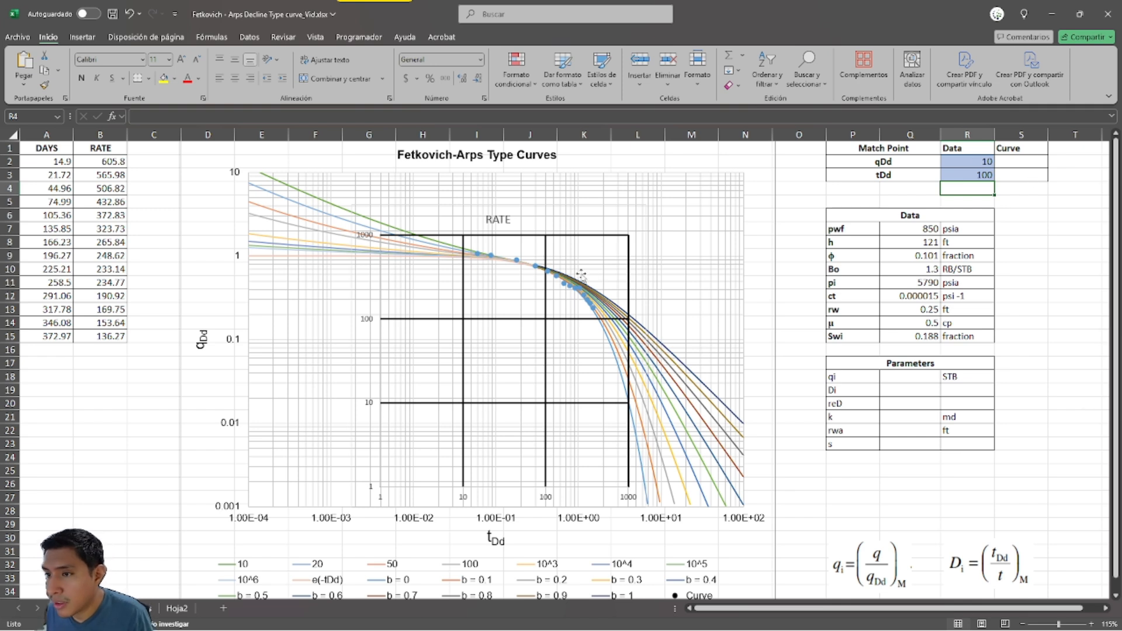
Step: Add a match-point series to the RATE chart with cell R3 as the X value and R2 as the Y value
left_click(645, 221)
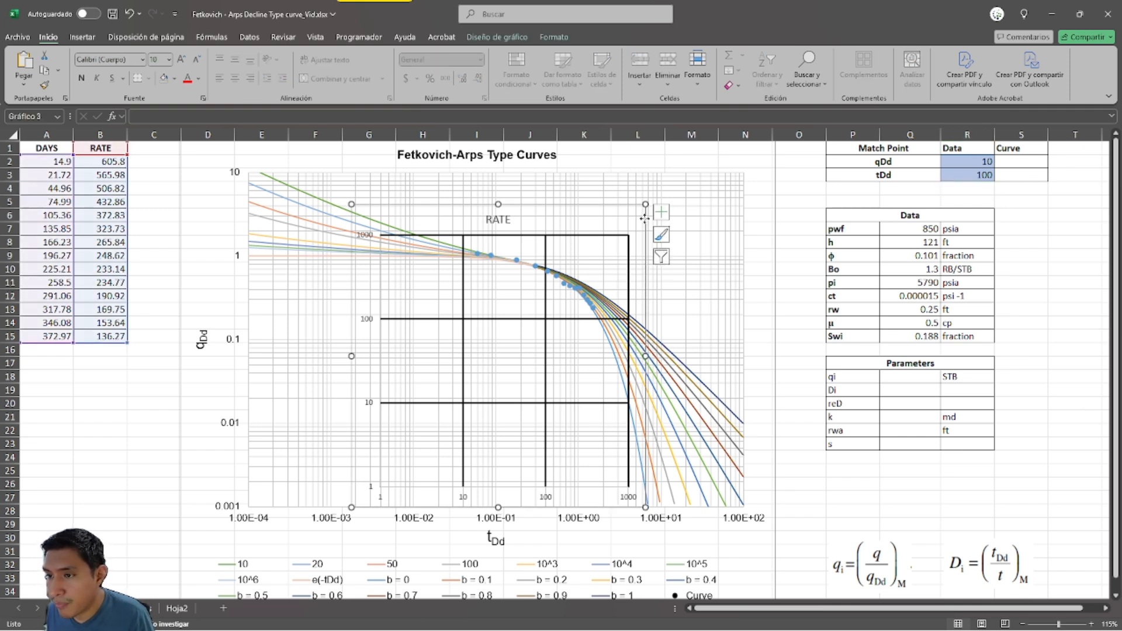
right_click(645, 218)
left_click(709, 409)
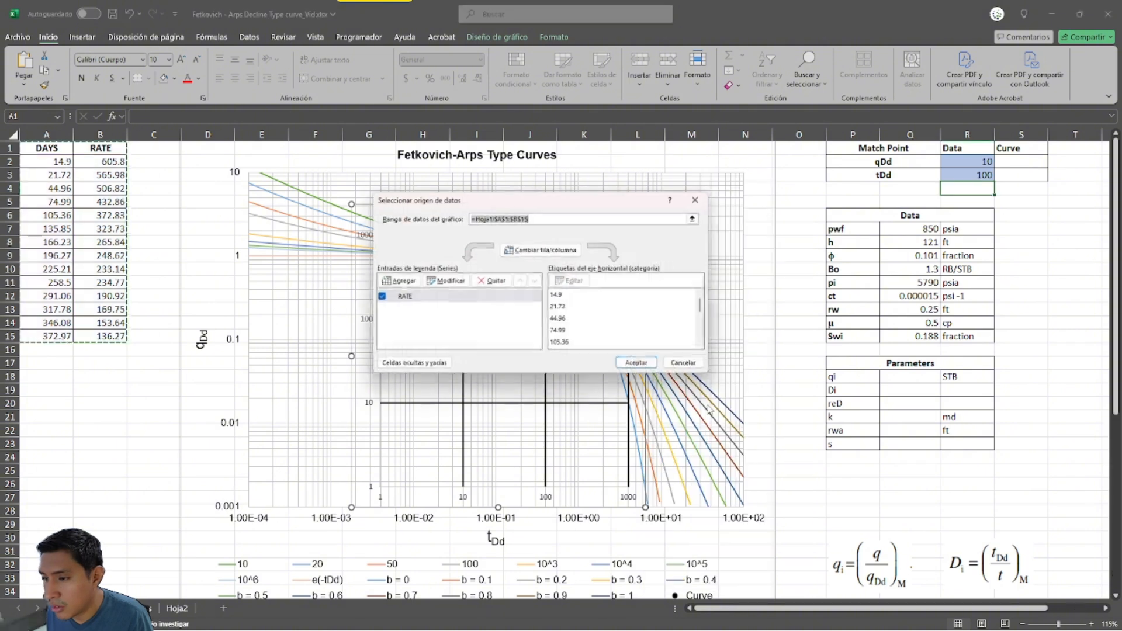
left_click(400, 282)
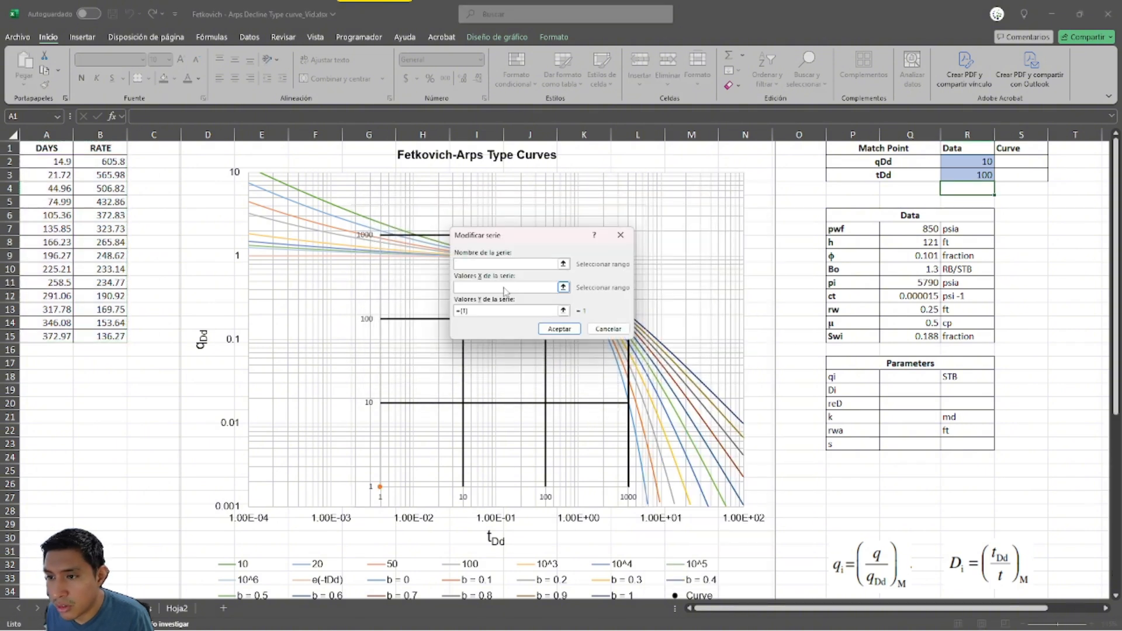
left_click(967, 162)
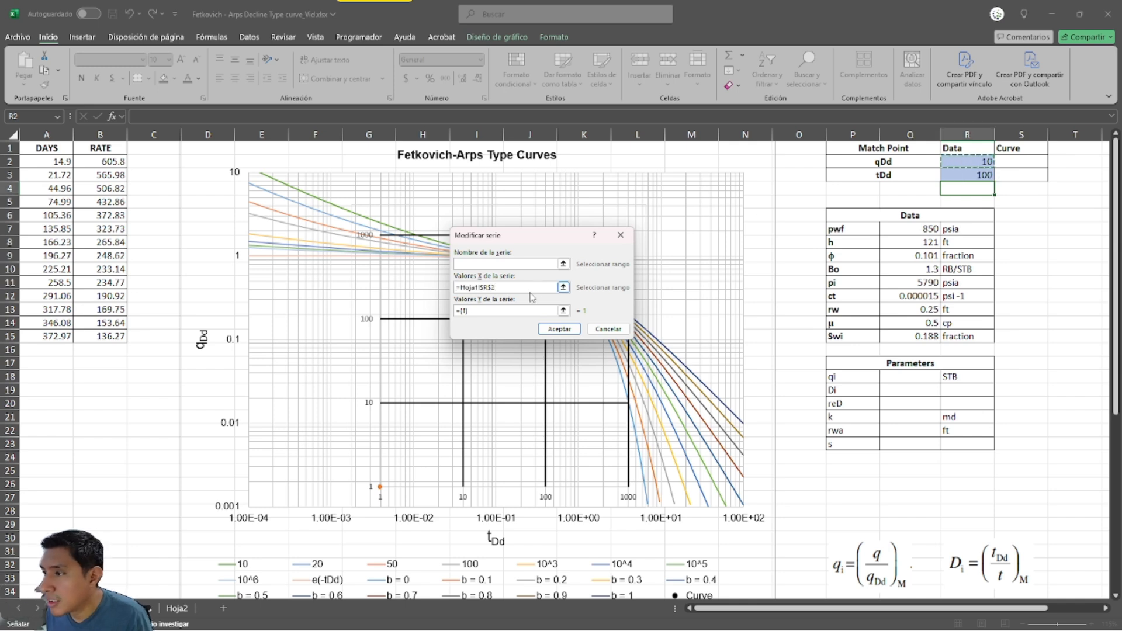
left_click(985, 174)
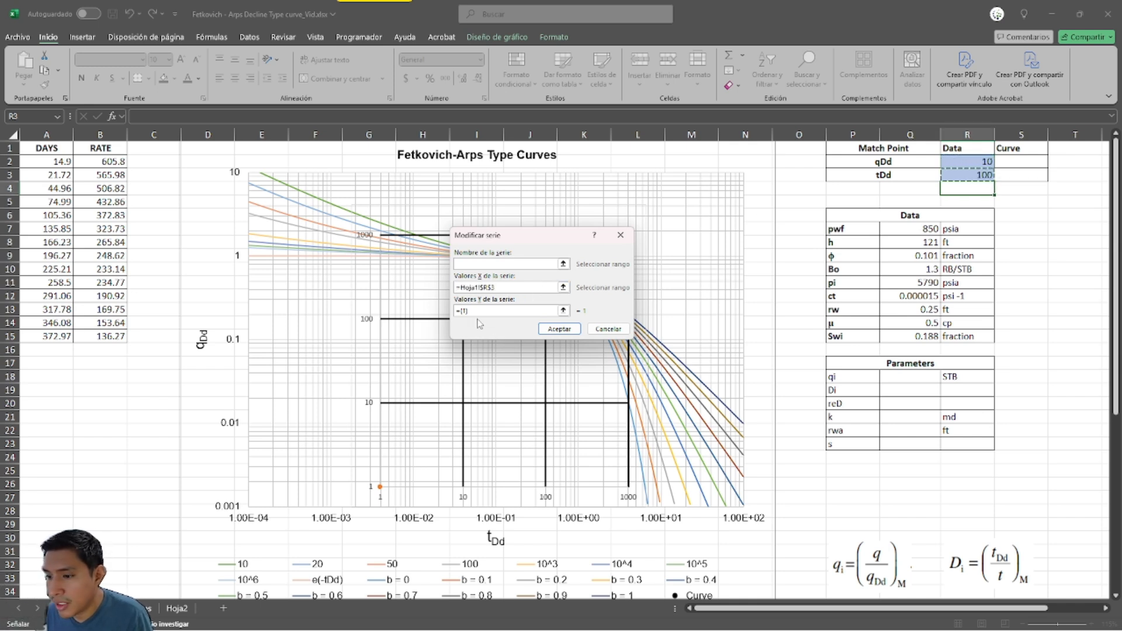
key("Tab")
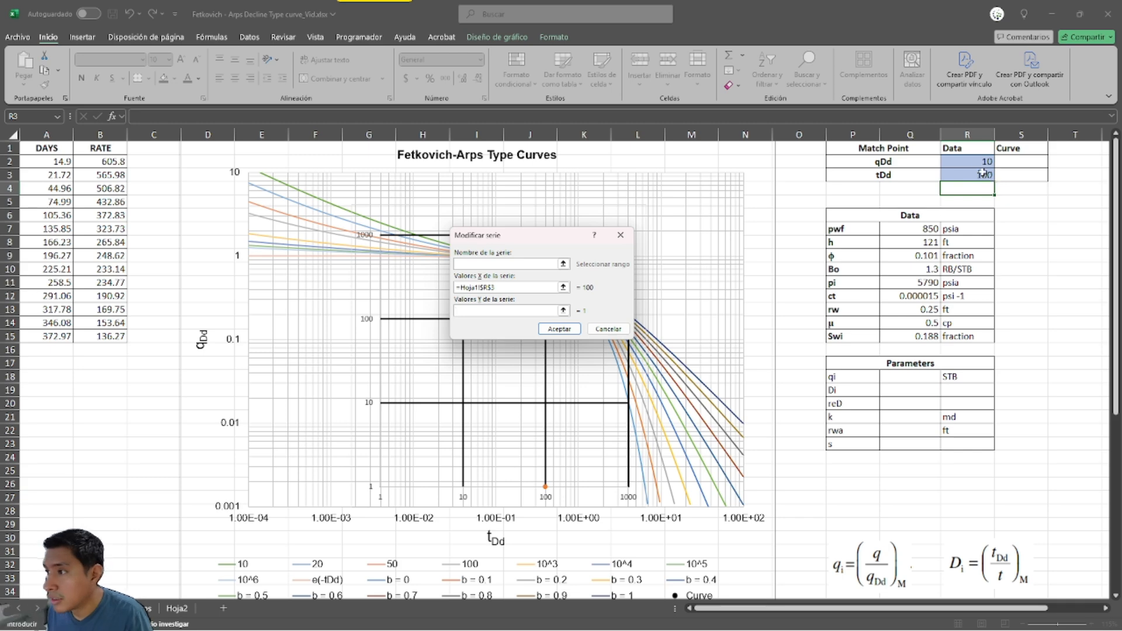
left_click(970, 162)
left_click(552, 329)
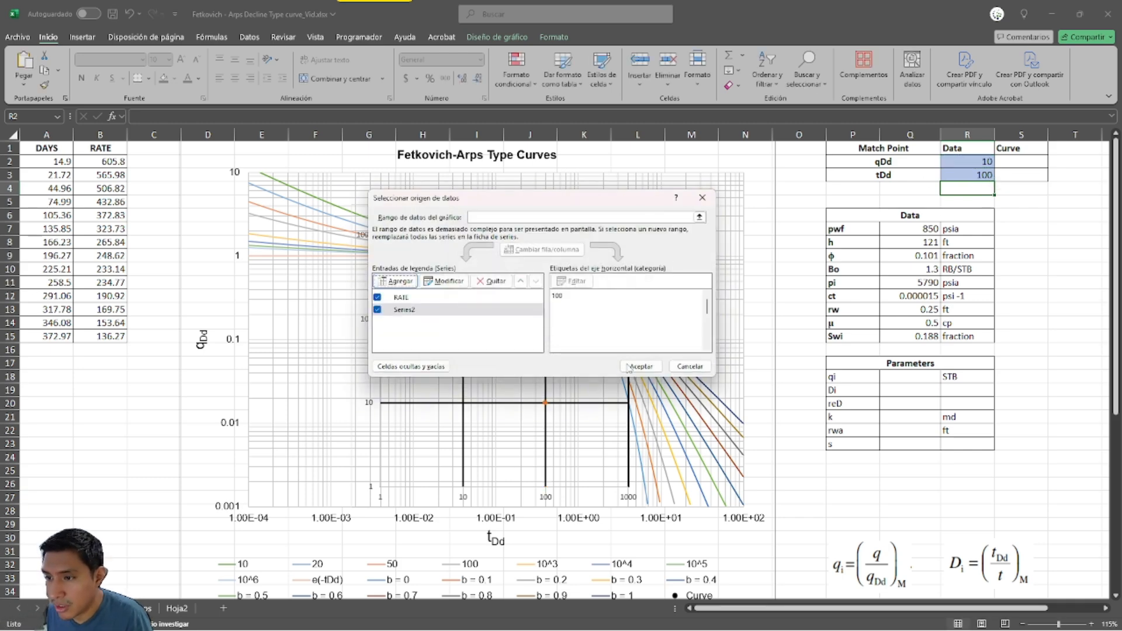
left_click(632, 368)
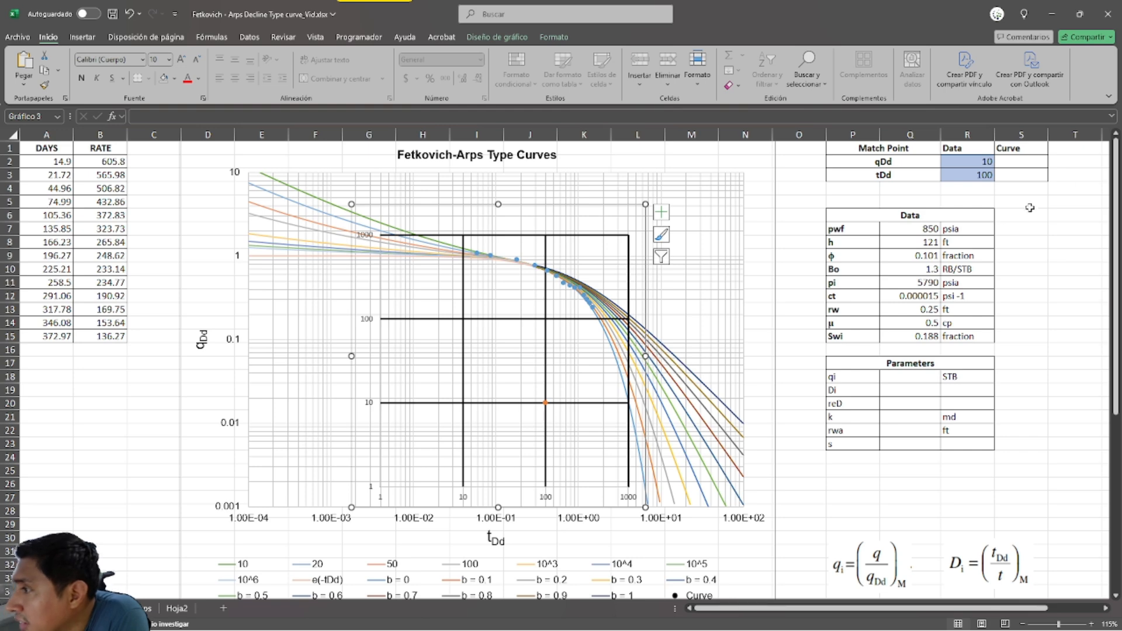
Step: Enter the match point's Curve values, 0.4 for tDd and 0.19 for qDd
left_click(1013, 172)
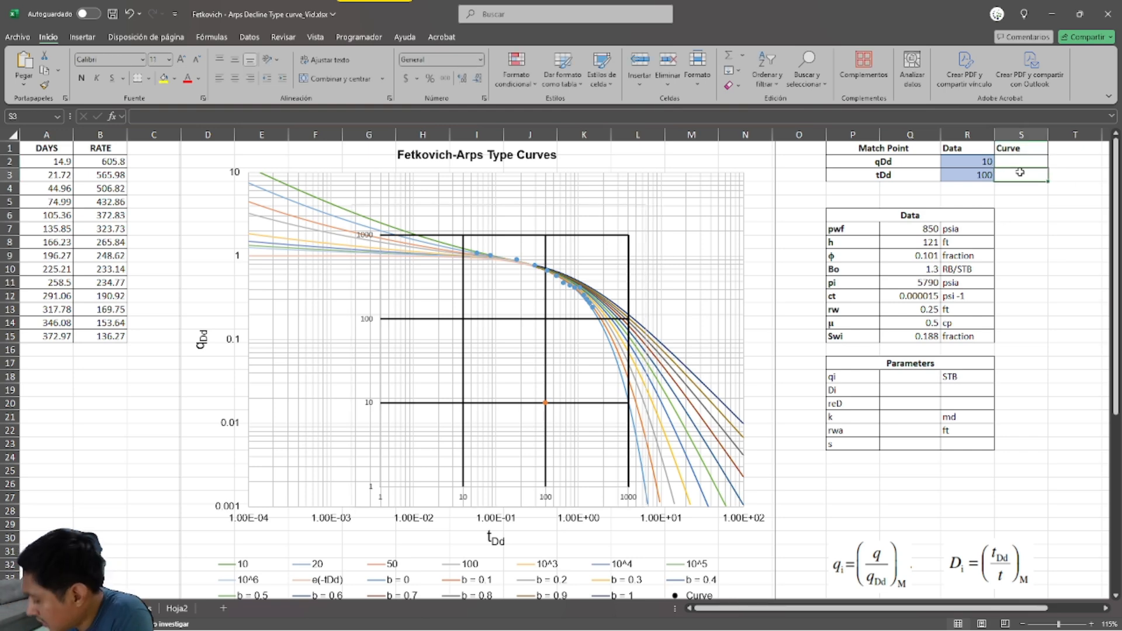
type("0.4")
key("Return")
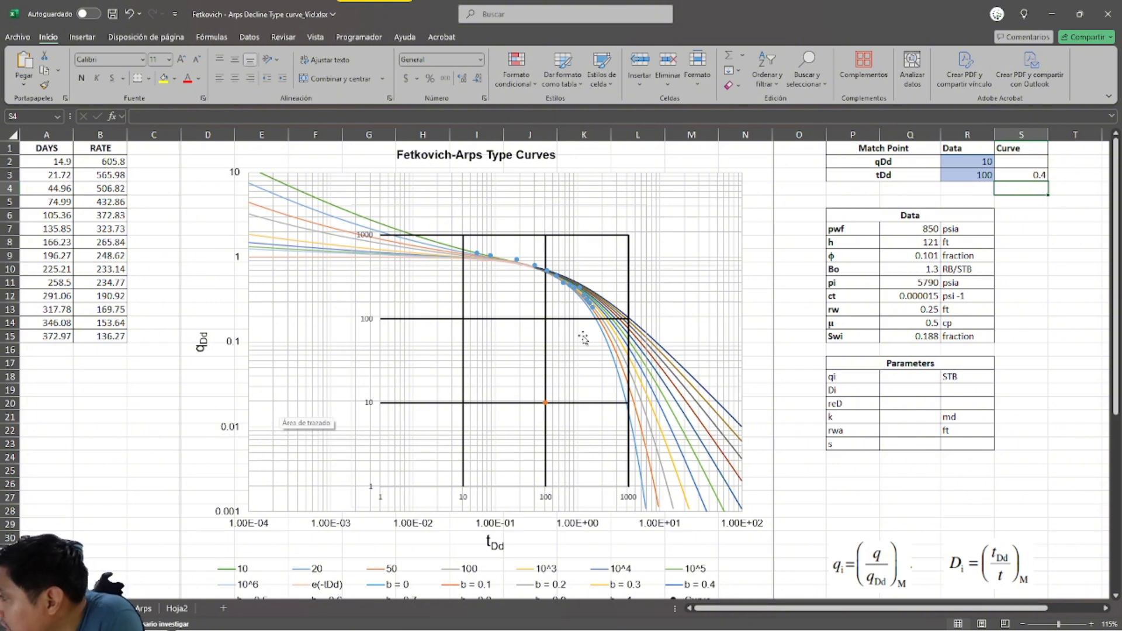
left_click(1019, 163)
type("0.19")
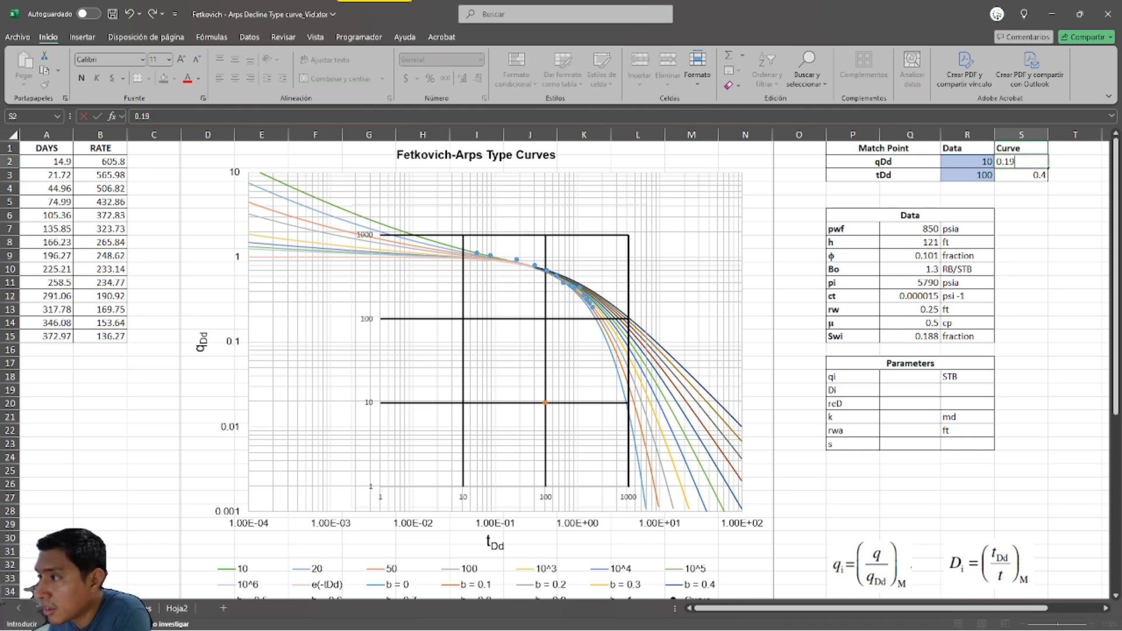
key("Return")
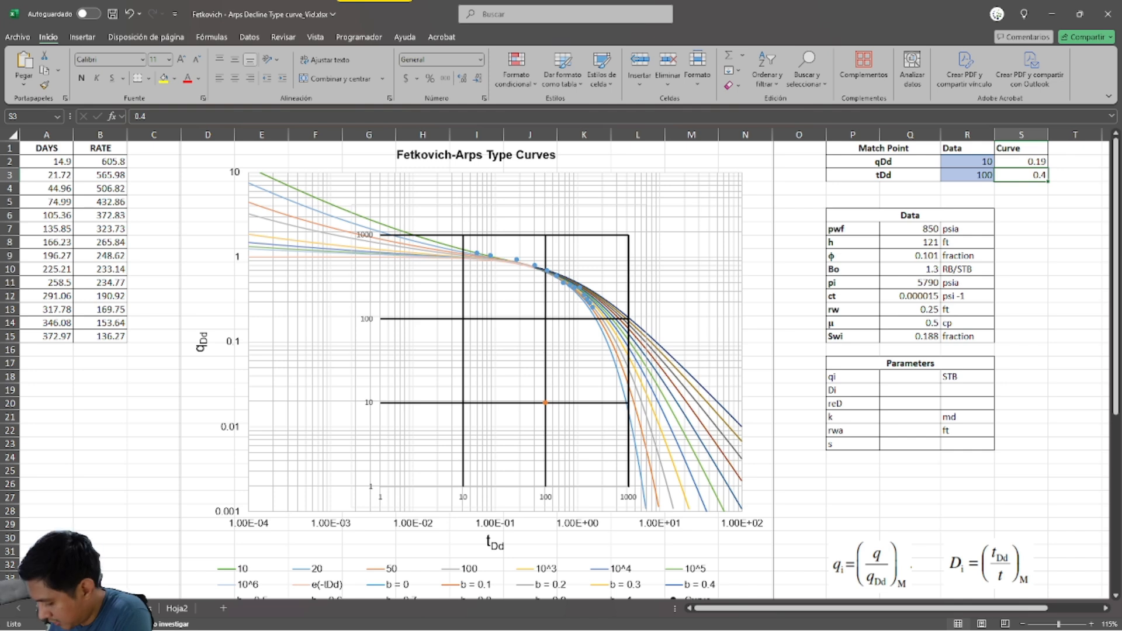
Step: Correct the match point's Curve qDd value to 0.019
key("Up")
type("0.019")
key("Return")
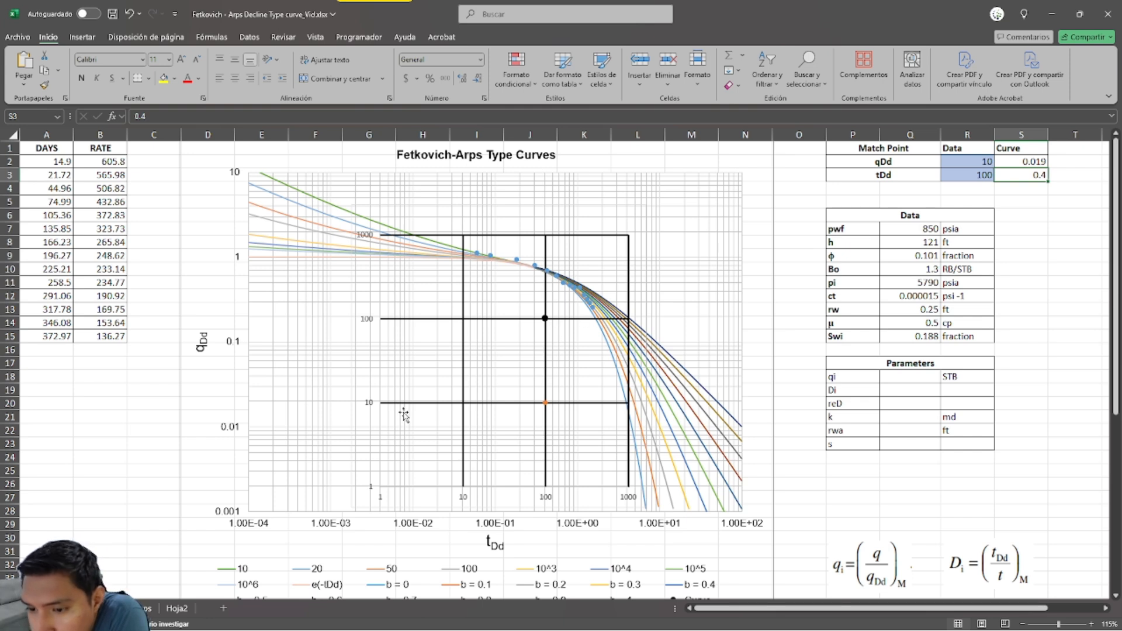
Step: Nudge the RATE chart slightly down over the type curves to refine the overlay
left_click(323, 414)
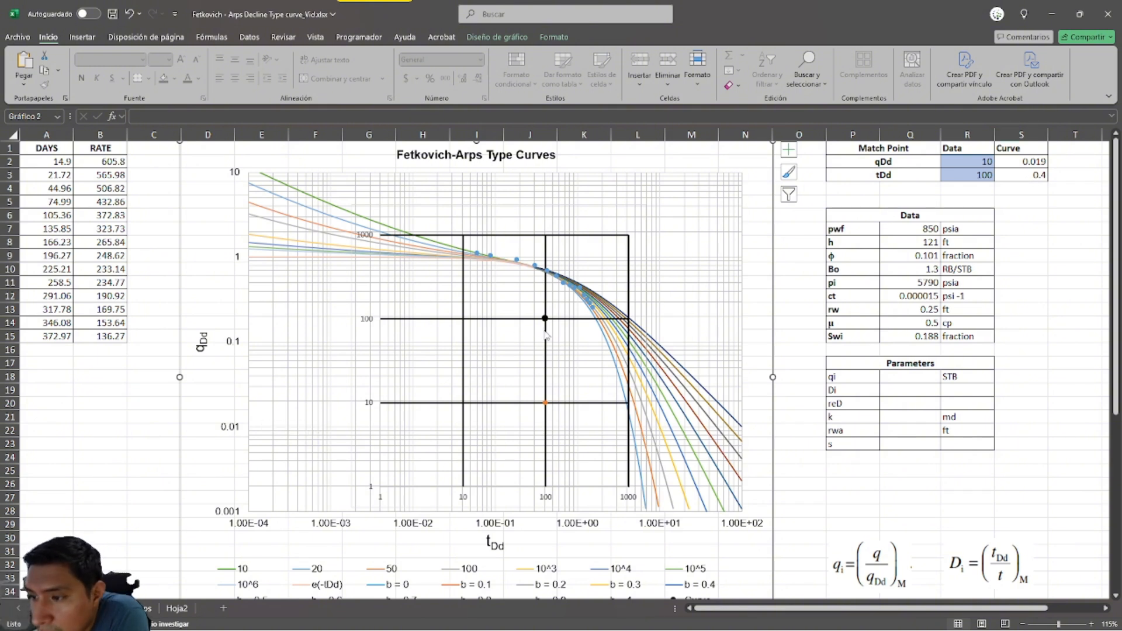
left_click(1014, 162)
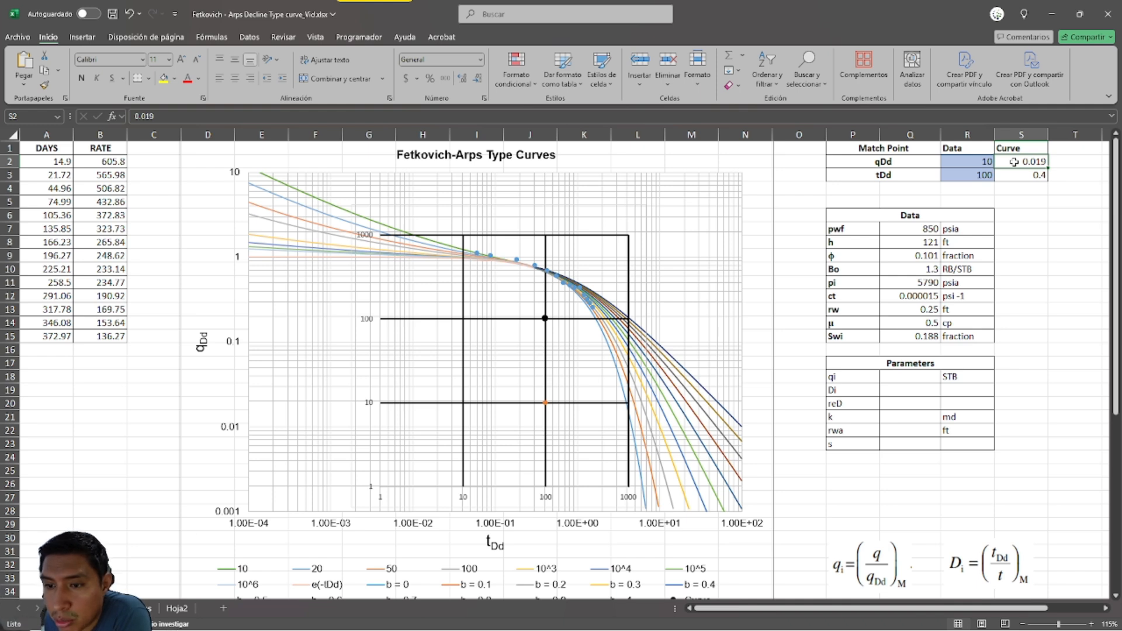
left_click(633, 246)
left_click_drag(642, 237, 642, 239)
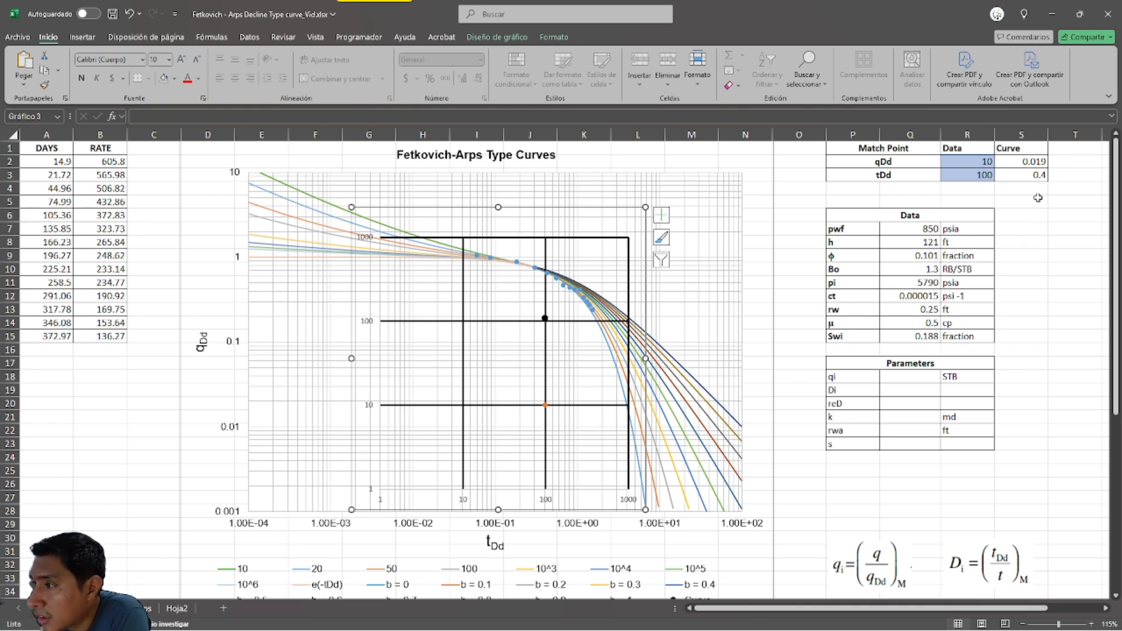
Step: Change the Curve qDd to 0.0019 and back to 0.019 to refresh the match point on the type-curve chart
left_click(1035, 174)
double_click(1036, 162)
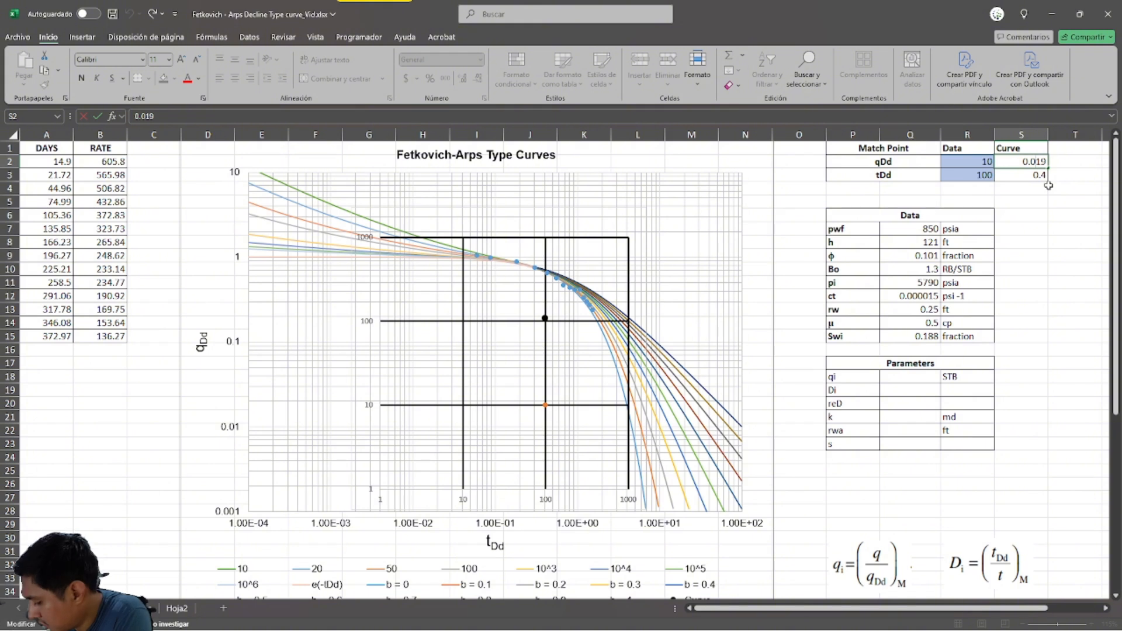
type("0")
key("Return")
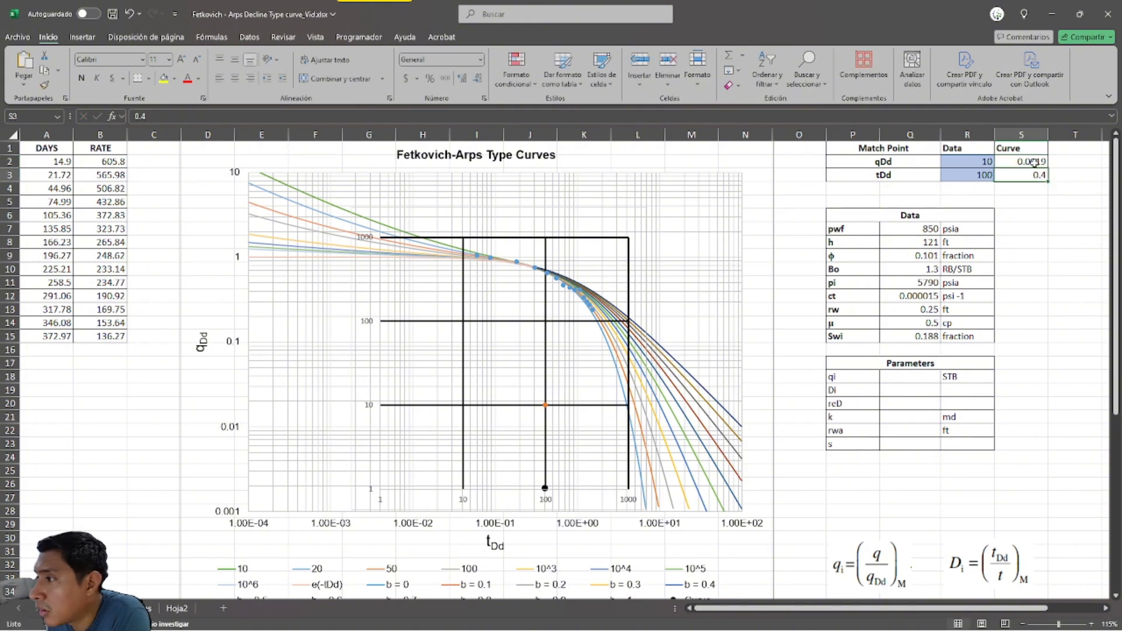
double_click(1035, 162)
key("BackSpace")
key("Return")
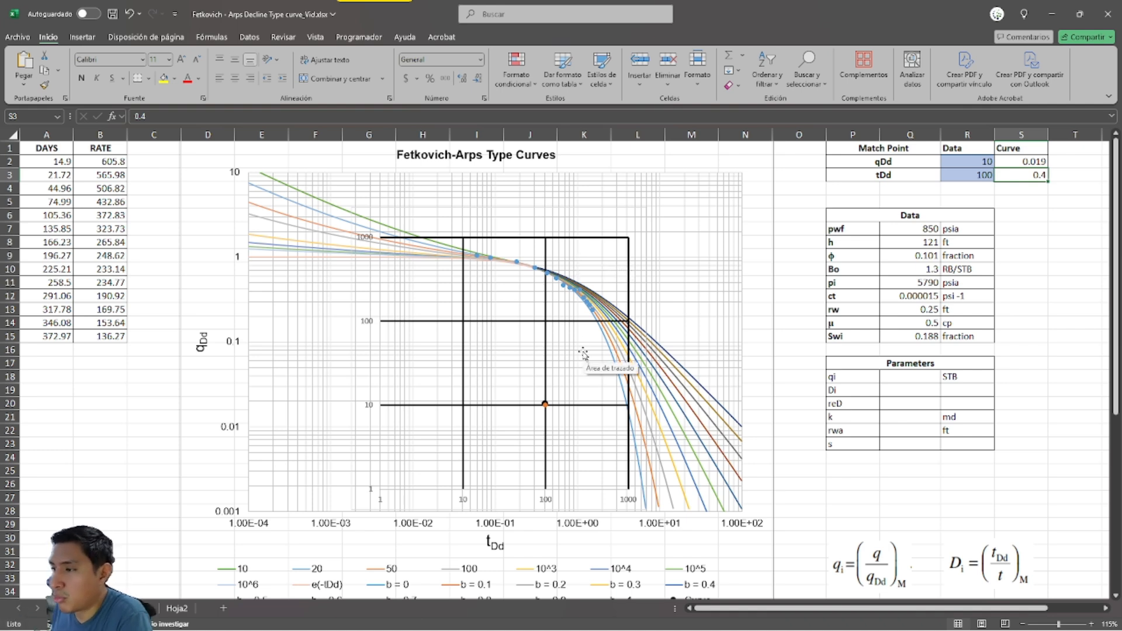
Step: Examine the formulas for qi, Di, k, rwa and S below the Parameters table
scroll(1010, 564, "down", 3)
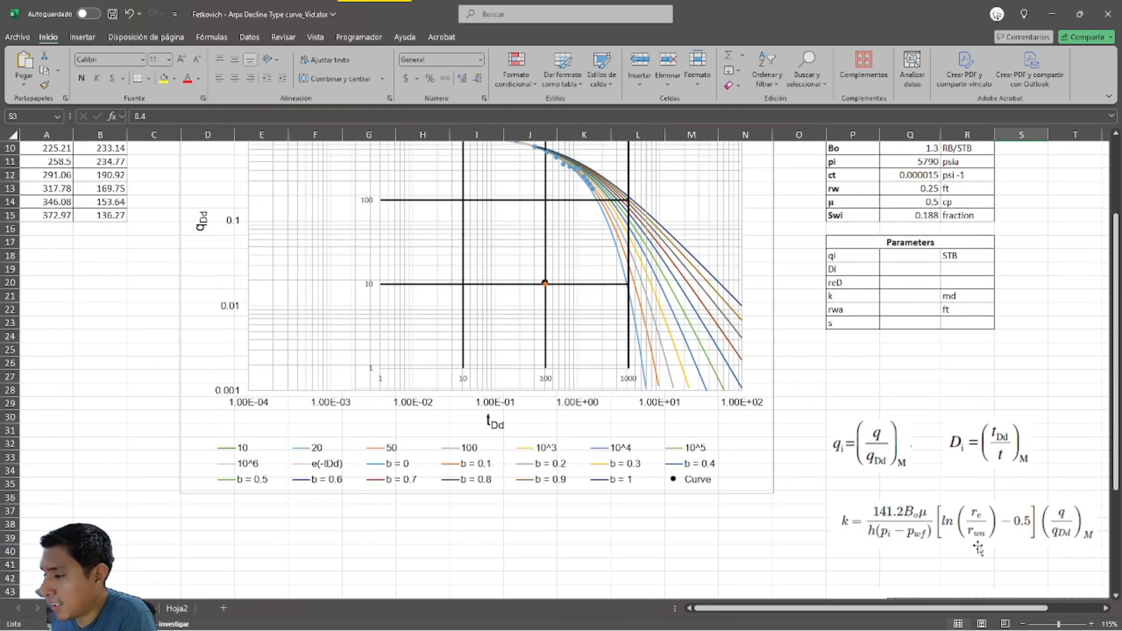
scroll(979, 545, "right", 2)
scroll(980, 542, "down", 2)
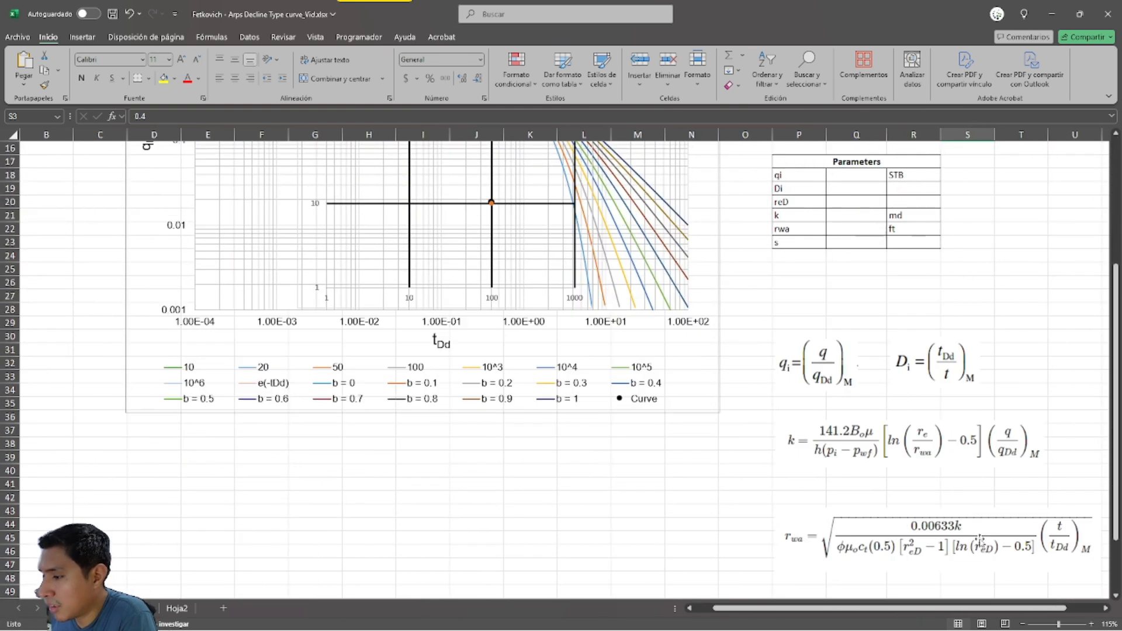
scroll(980, 540, "down", 1)
scroll(980, 541, "down", 2)
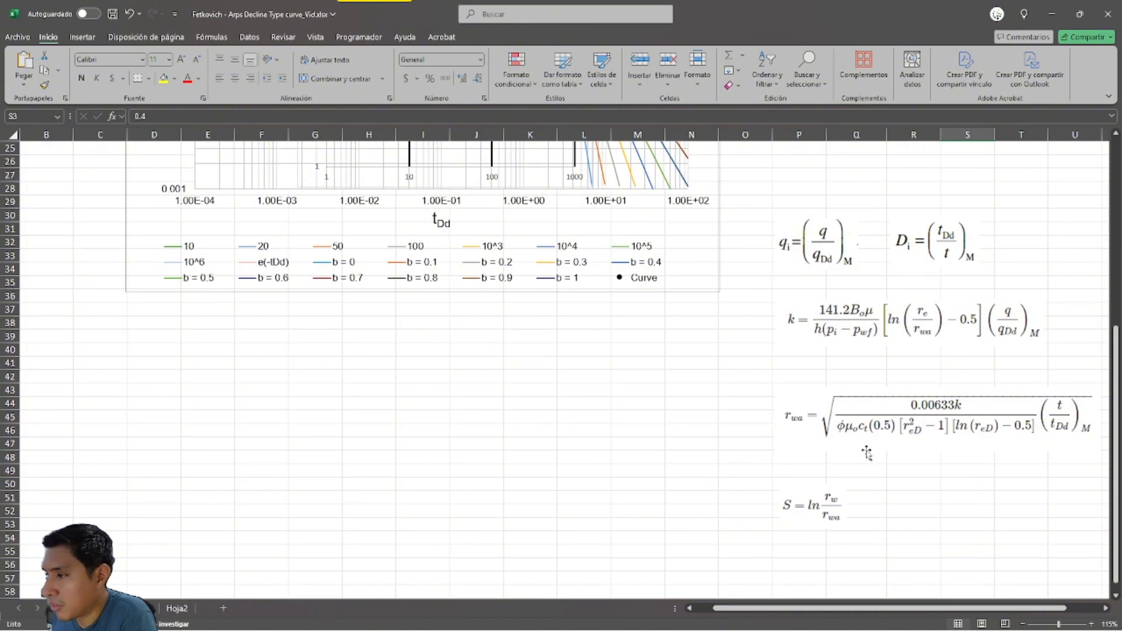
scroll(867, 453, "up", 2)
scroll(866, 452, "up", 6)
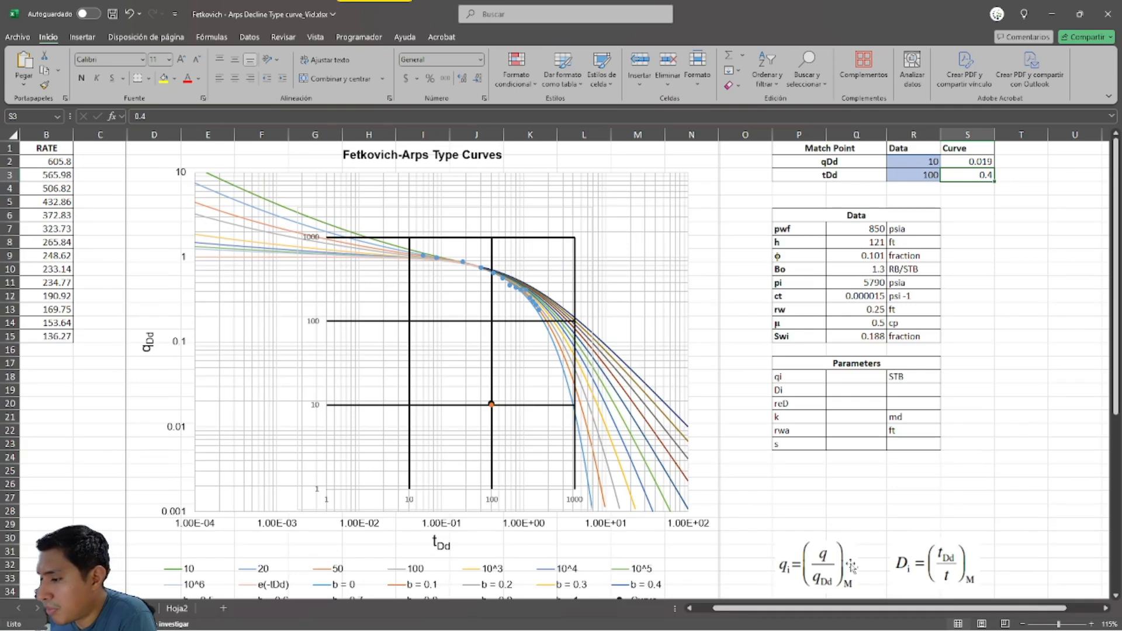
scroll(842, 526, "down", 1)
left_click(840, 518)
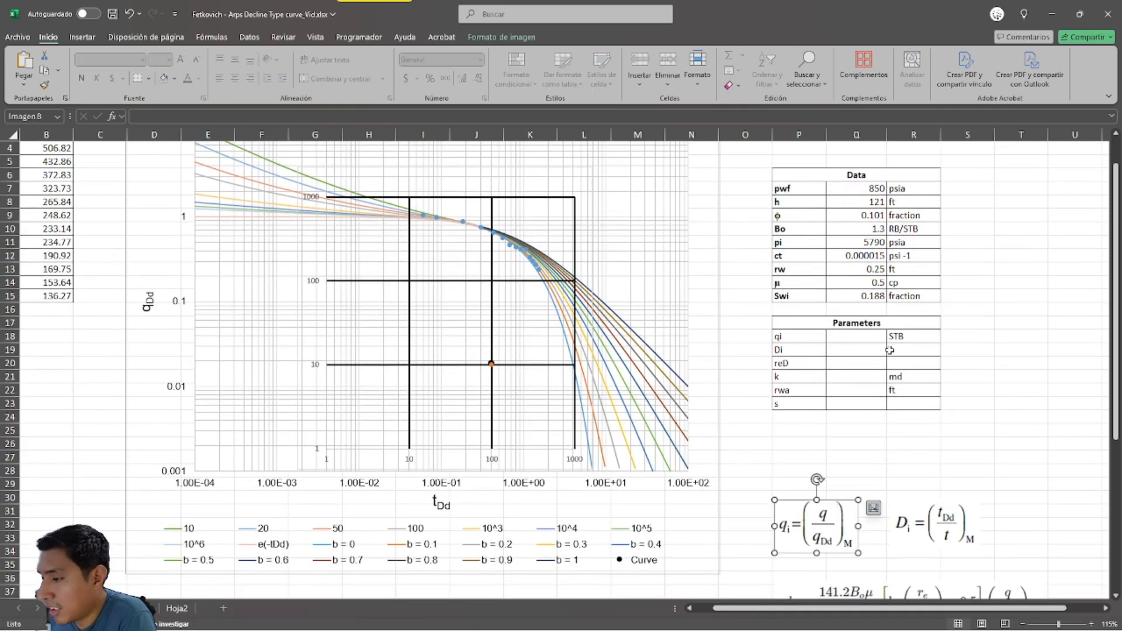
left_click(857, 338)
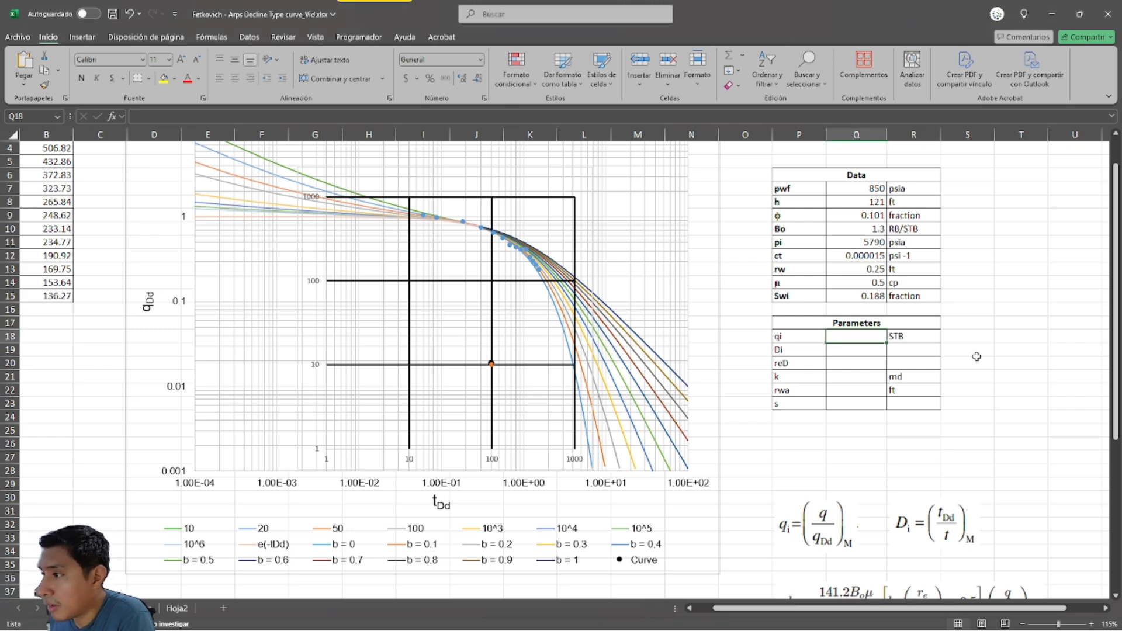
scroll(976, 357, "up", 1)
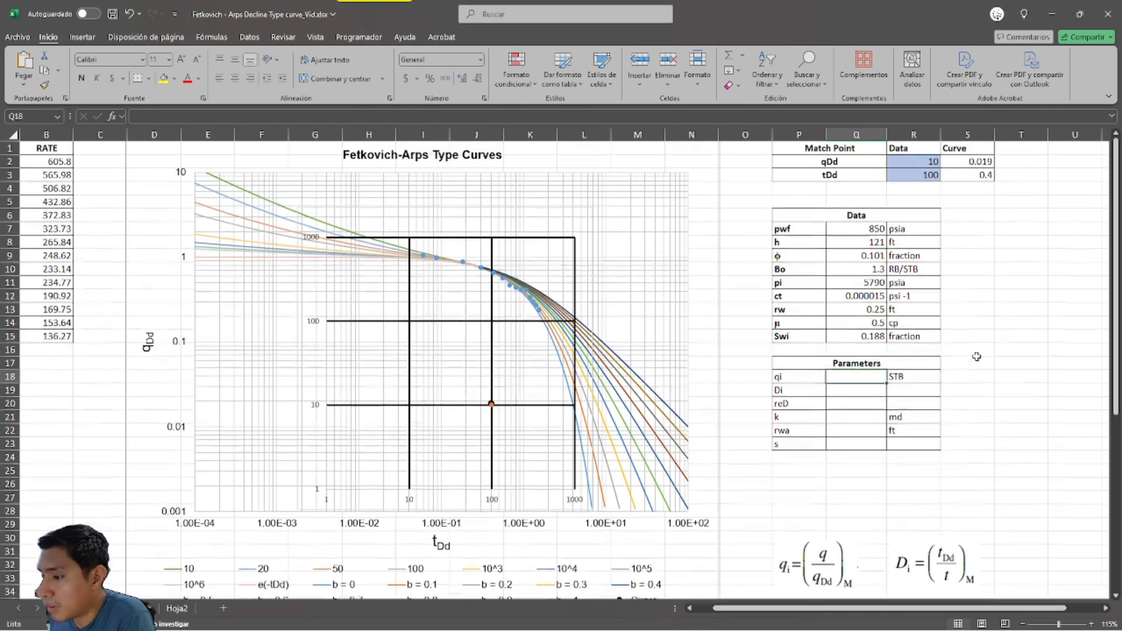
left_click(919, 160)
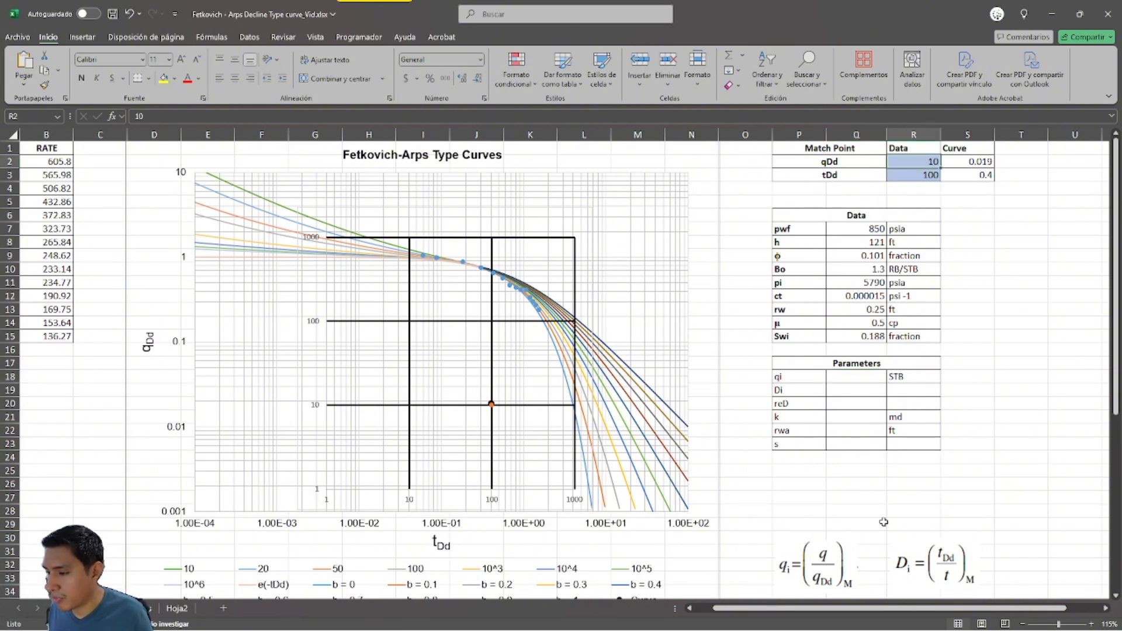
Step: Calculate qi in the Parameters table by dividing the match point's Data qDd by its Curve qDd, =R2/S2
left_click(856, 376)
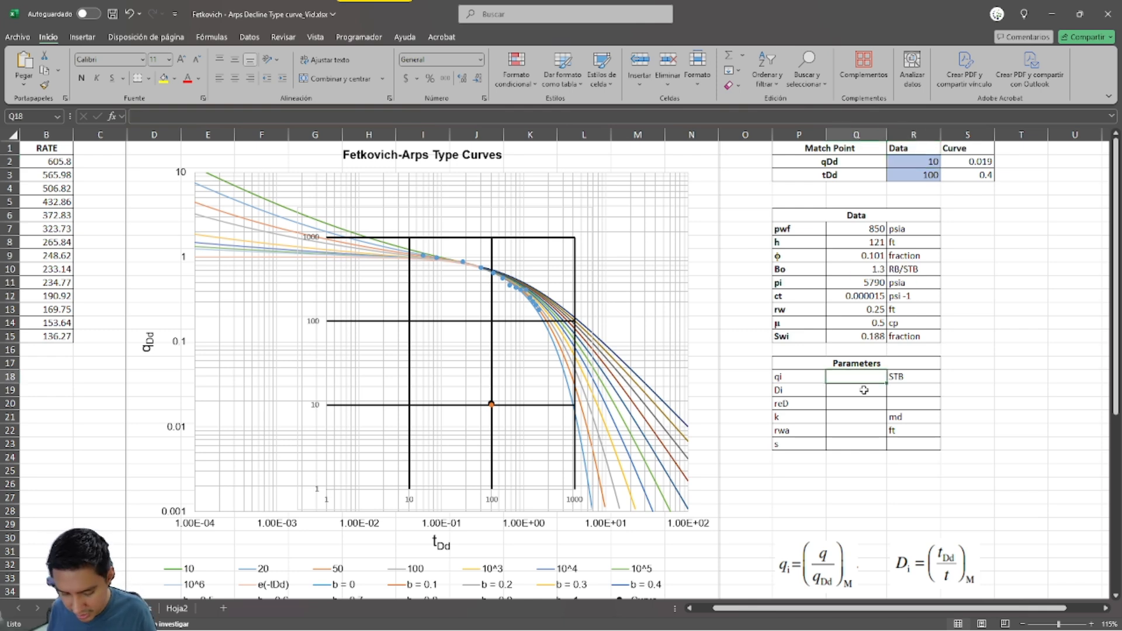
key("alt")
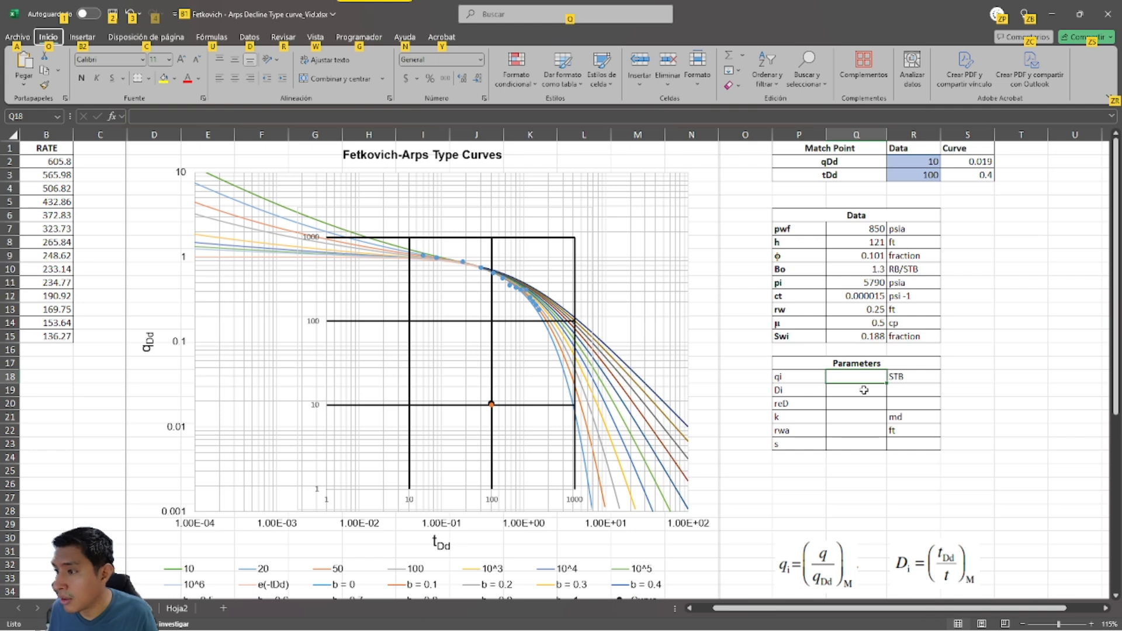
left_click(871, 414)
left_click(871, 383)
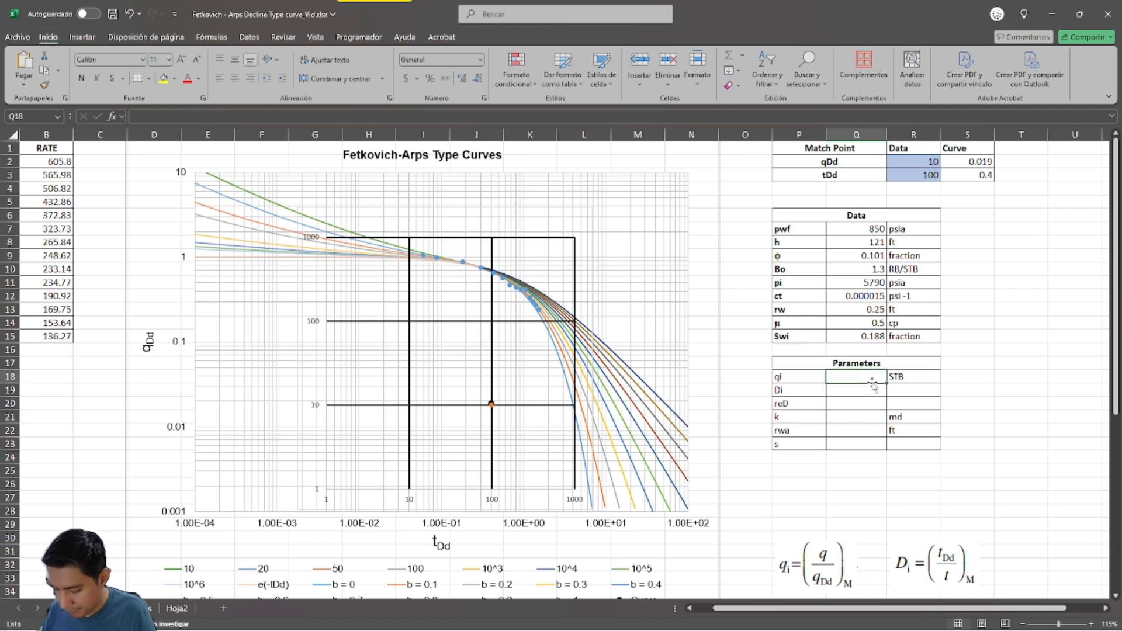
type("=")
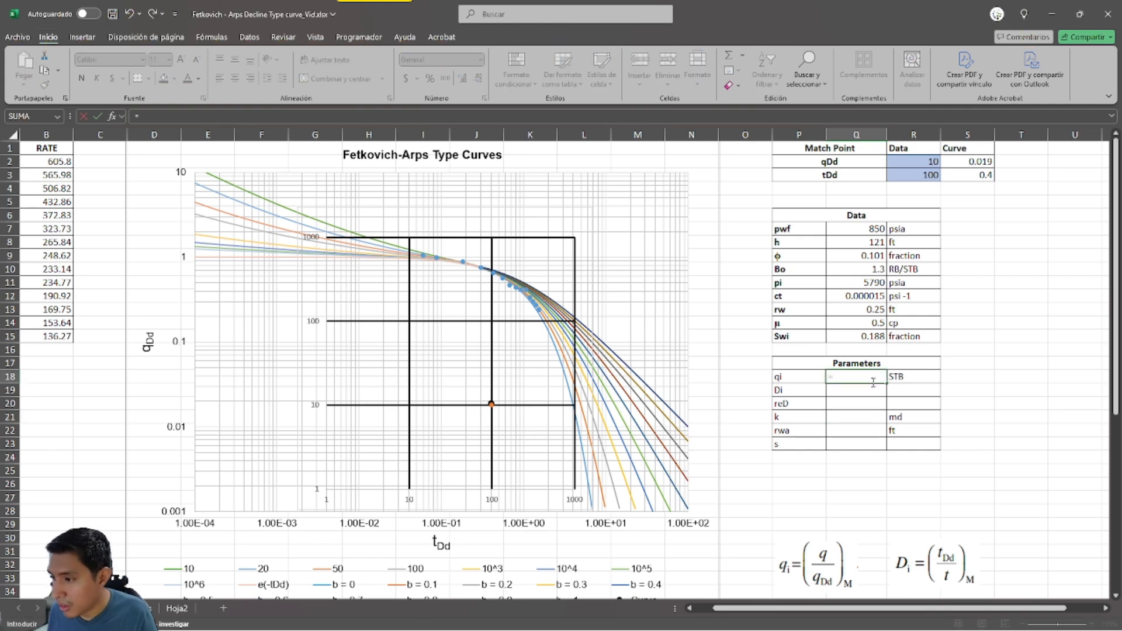
left_click(916, 165)
type("/")
left_click(967, 175)
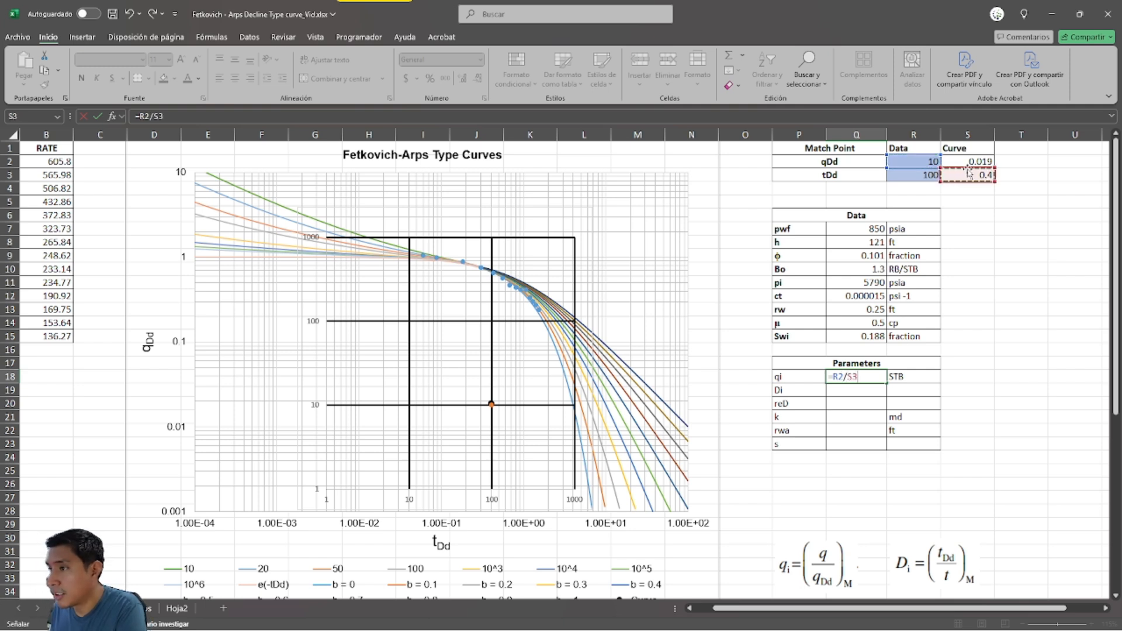
left_click(967, 161)
key("Return")
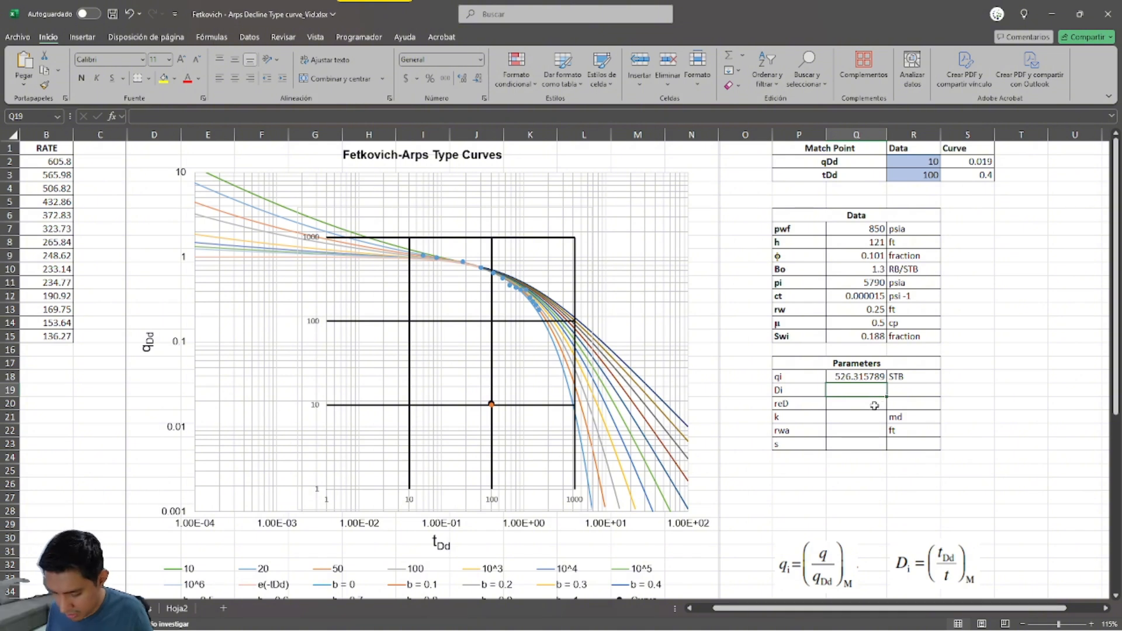
Step: Calculate Di in the Parameters table by dividing the match point's Curve tDd by its Data tDd, =S3/R3
type("=")
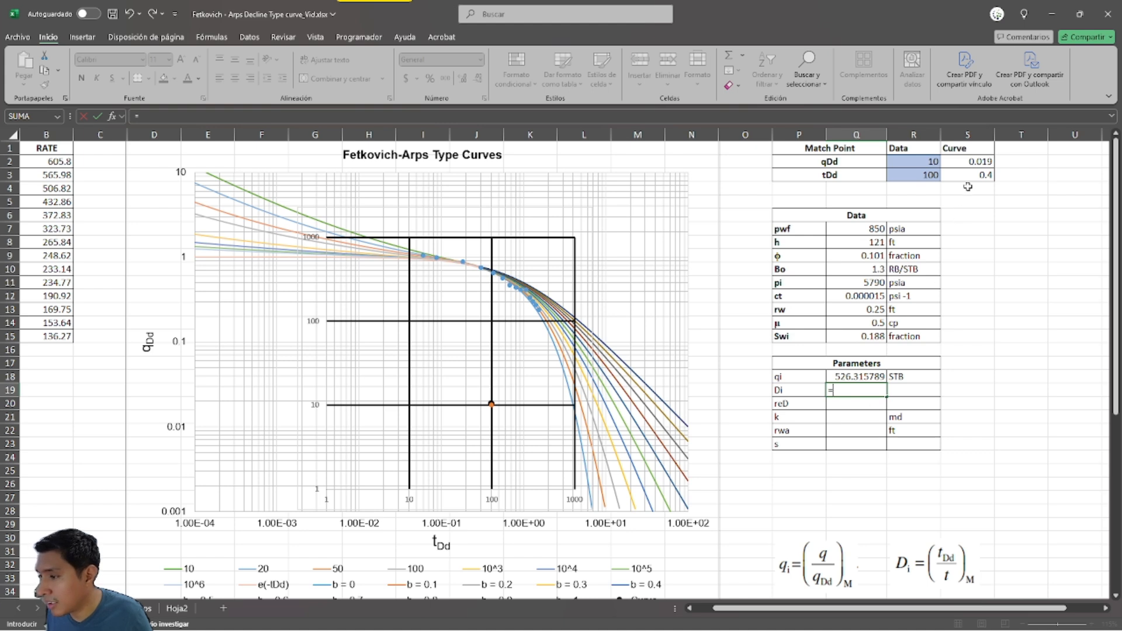
left_click(930, 174)
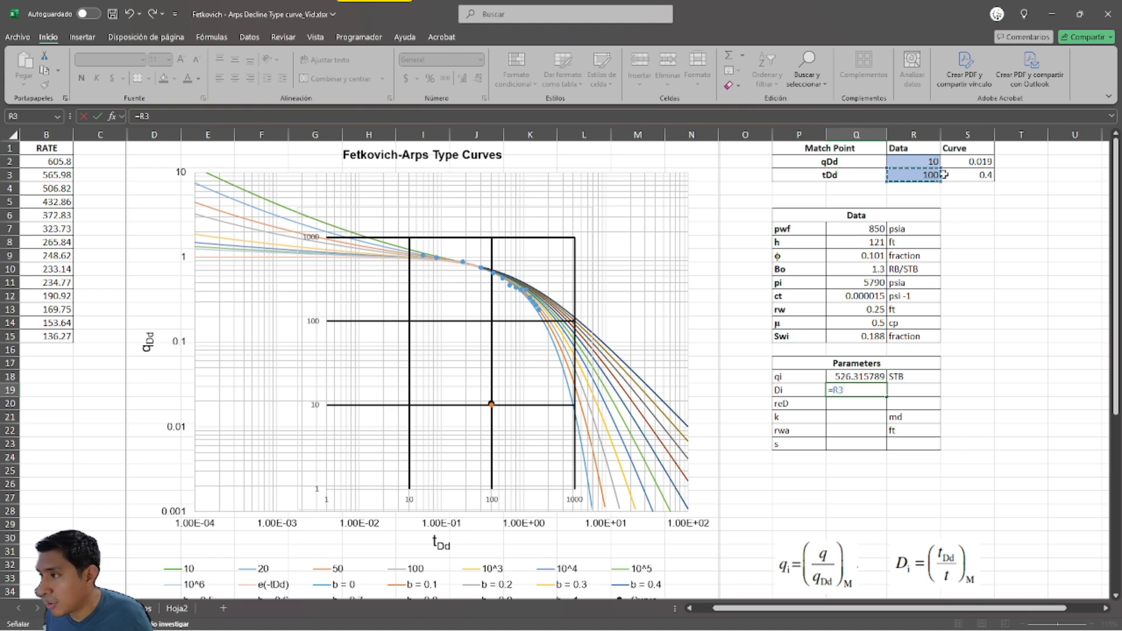
left_click(988, 174)
type("/")
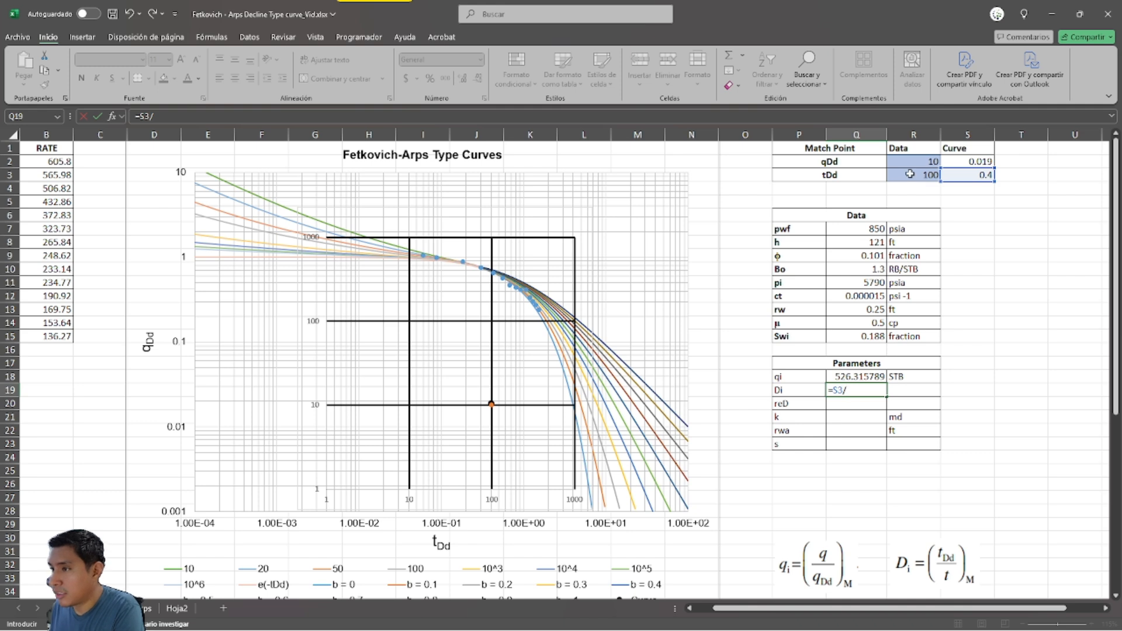
left_click(910, 174)
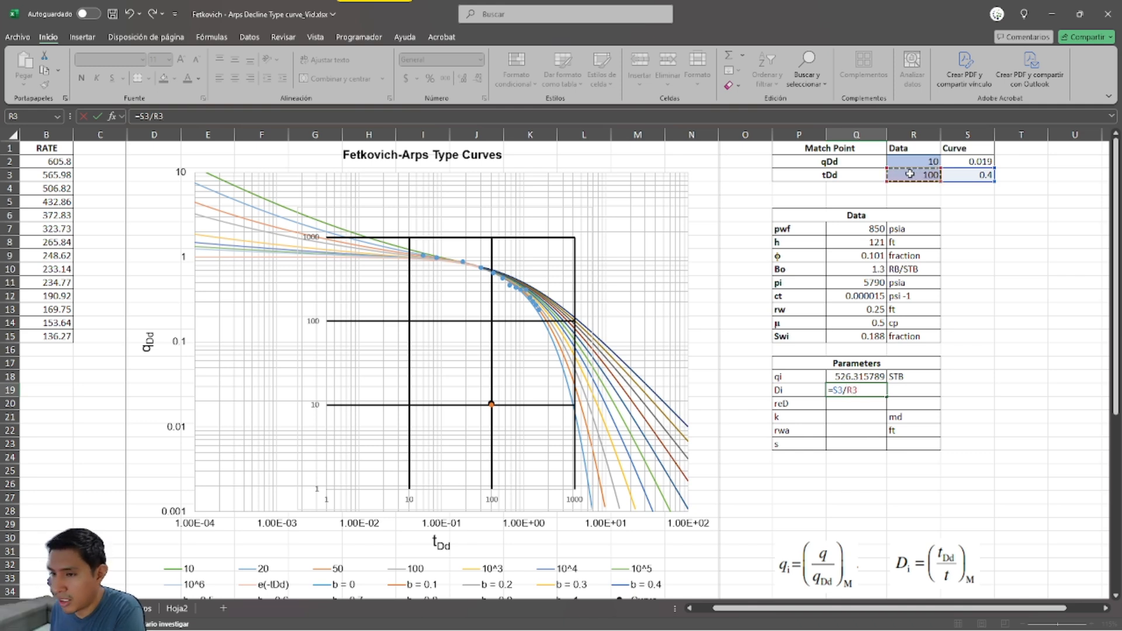
key("Return")
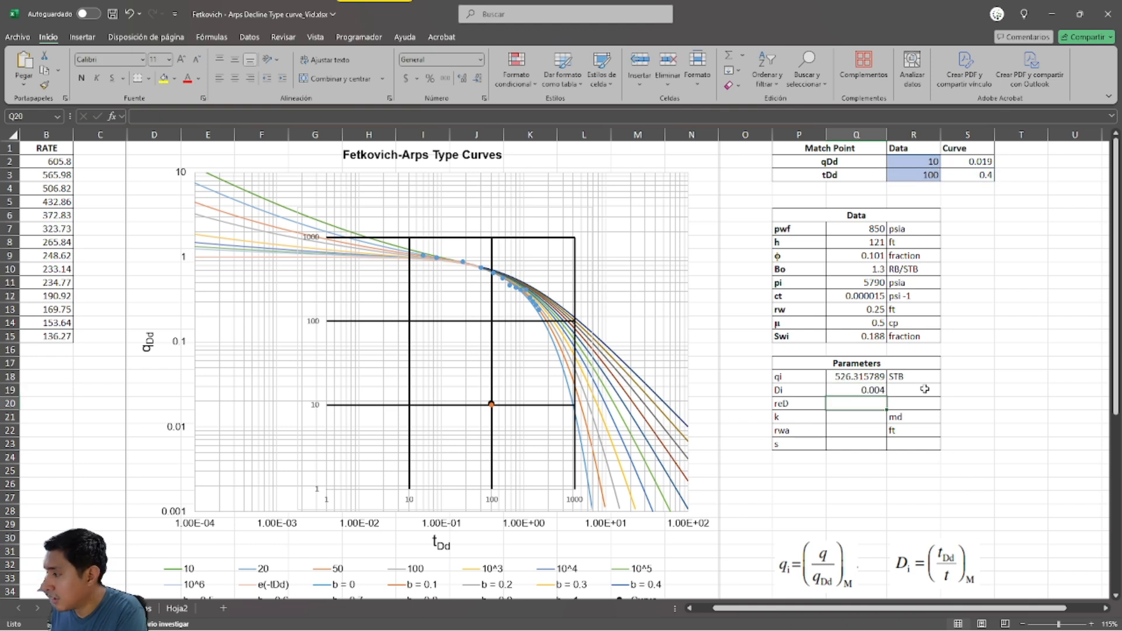
Step: Identify the type curve the production data follows and enter 50 as reD in the Parameters table
left_click(870, 388)
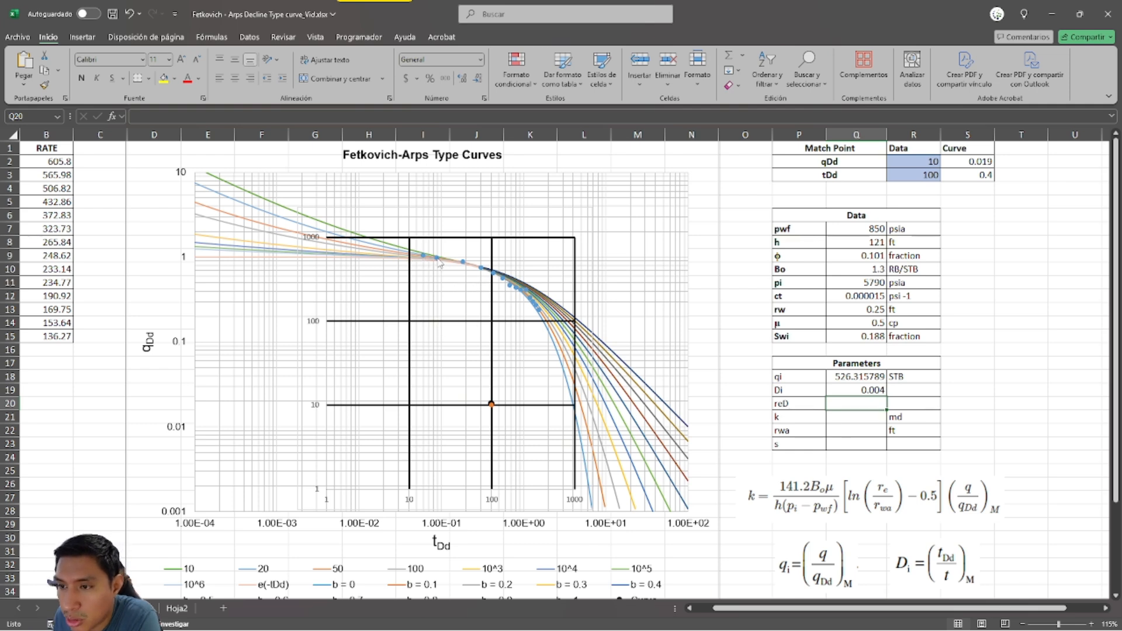
mouse_move(430, 259)
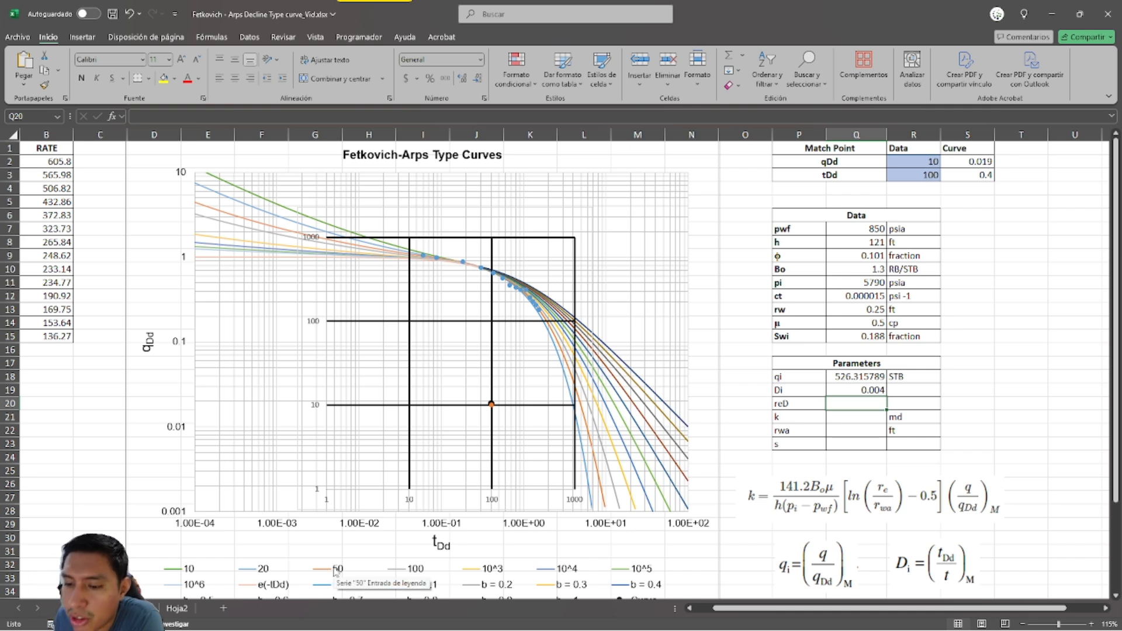
left_click(853, 417)
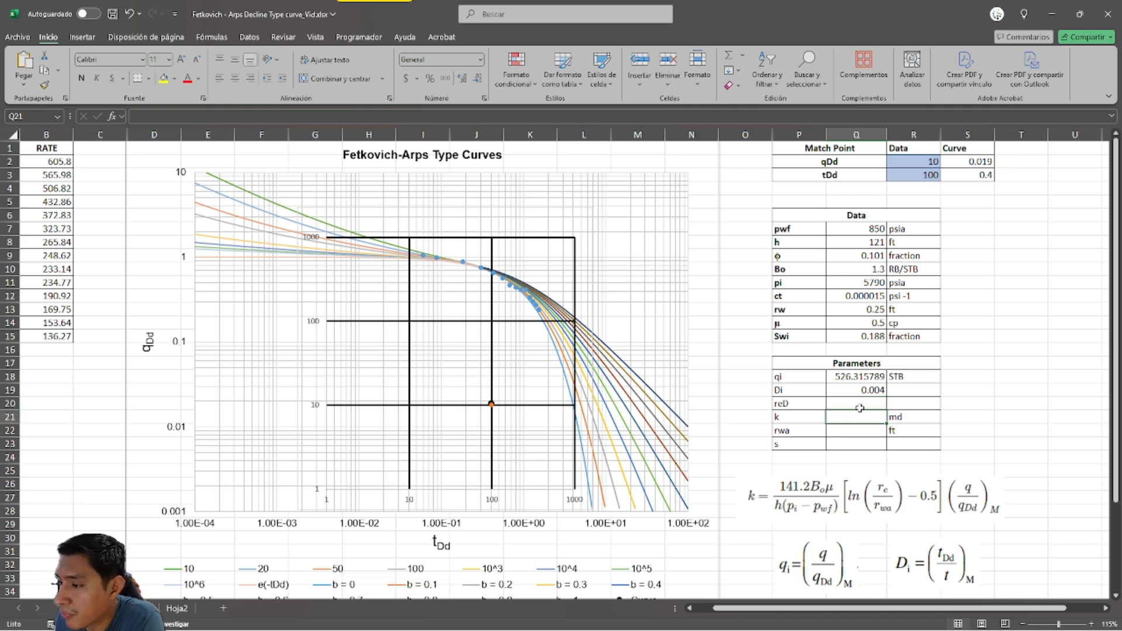
left_click(859, 408)
type("50")
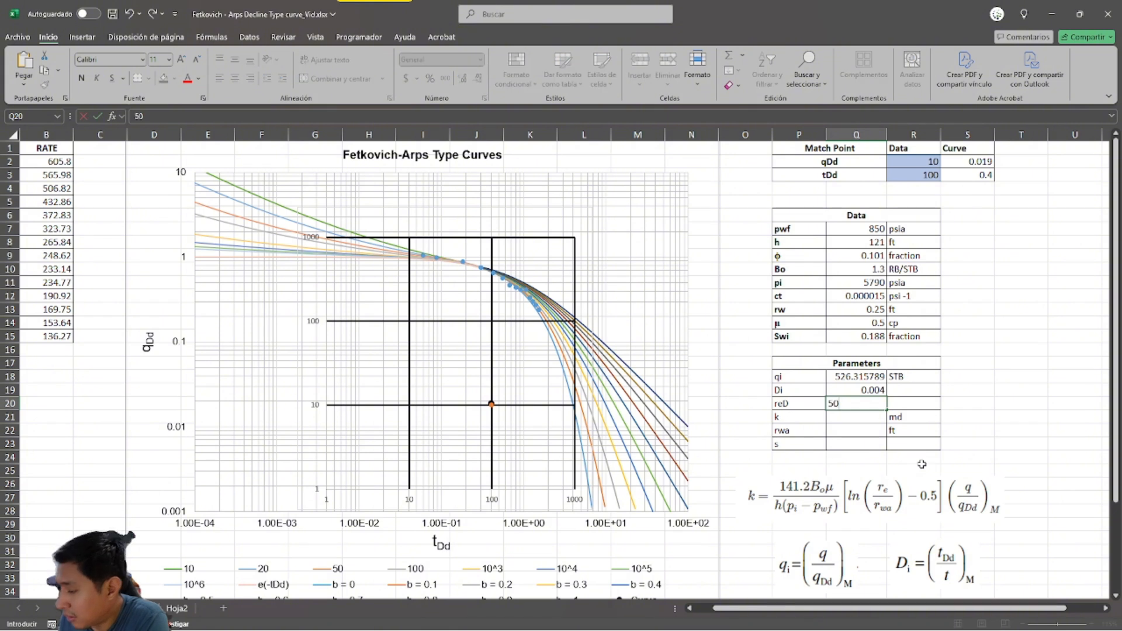
key("Return")
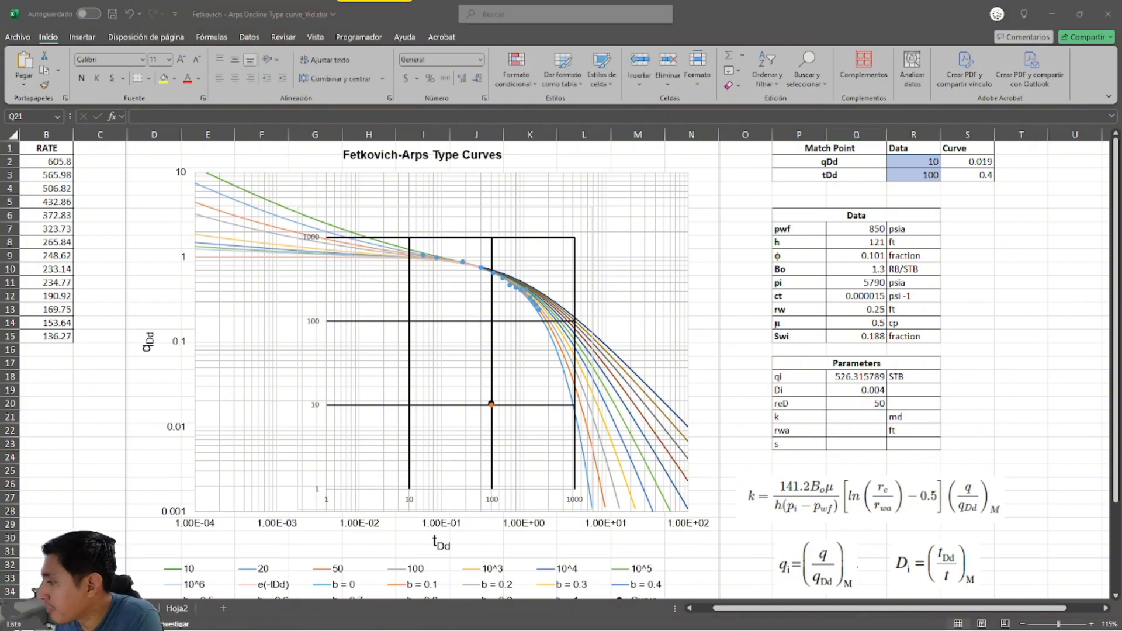
Step: Begin the permeability formula for k in Q21 with the numerator 141.2 times Bo times μ, =((141.2*Q10*Q14
left_click(861, 422)
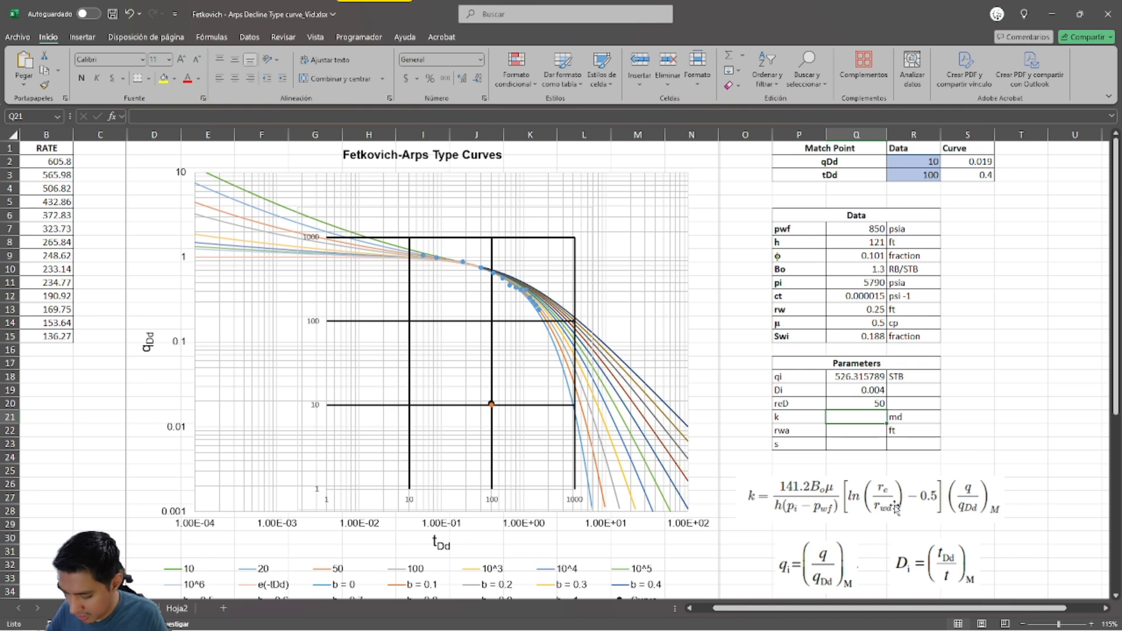
type("=((")
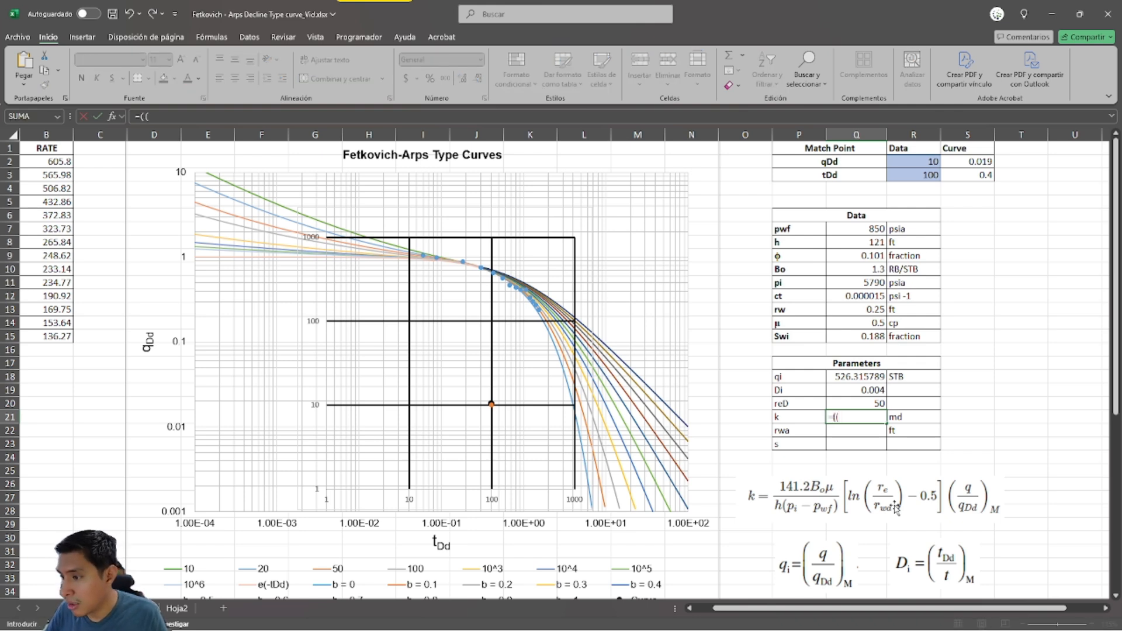
type("141")
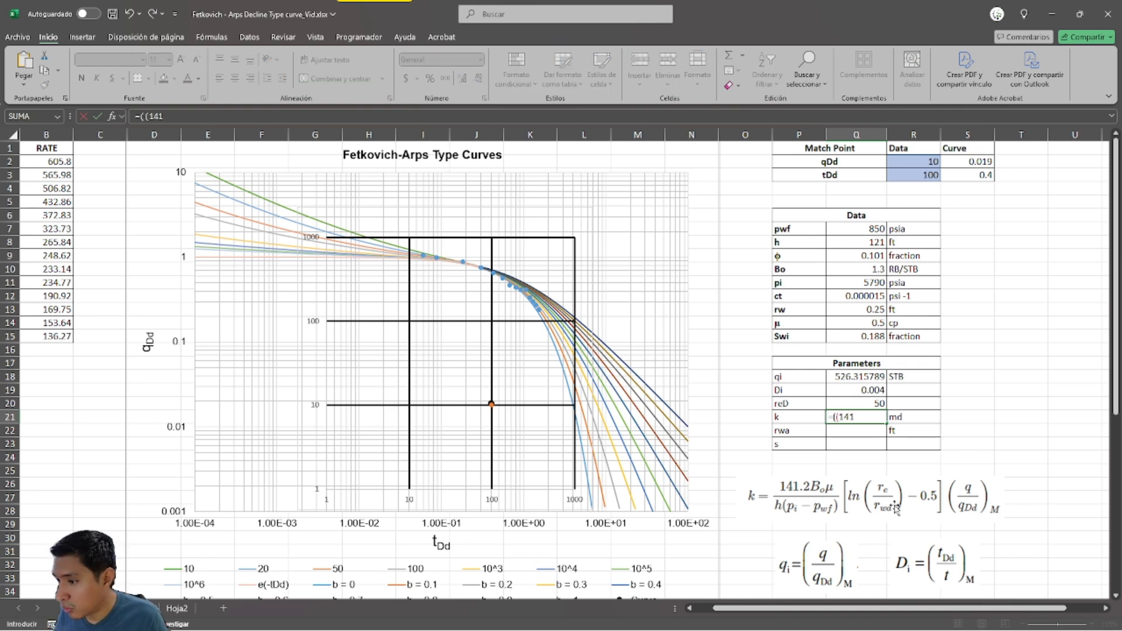
type(".2*")
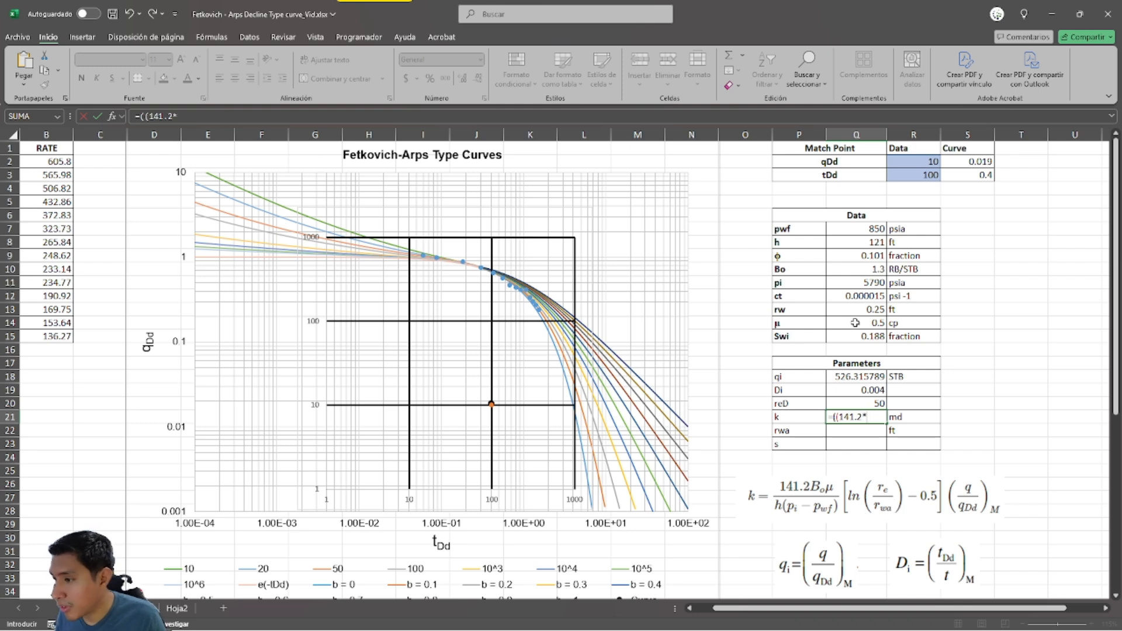
left_click(866, 271)
type("*")
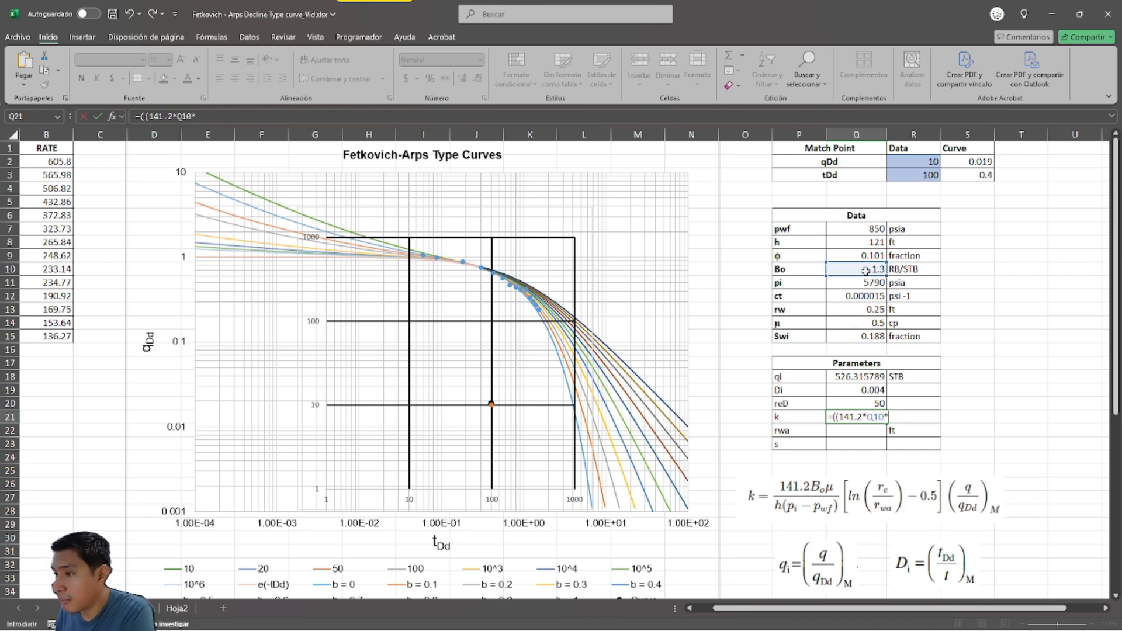
left_click(856, 323)
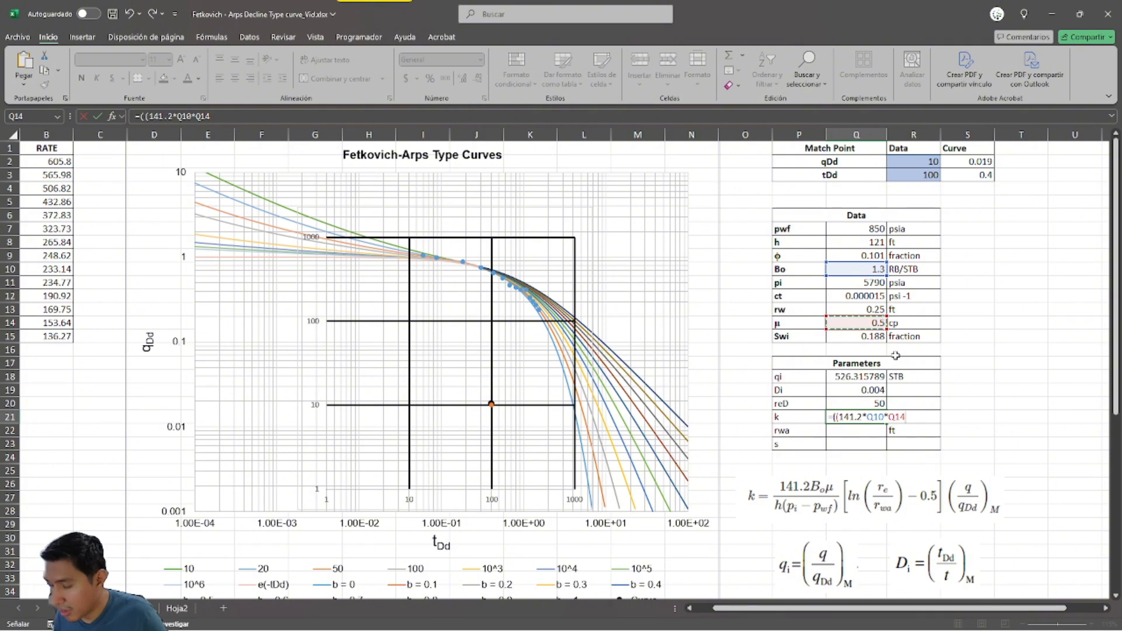
Step: Divide the k formula's numerator by h times the difference between pi and pwf, /(Q8*(Q11-Q7))
type(")/(")
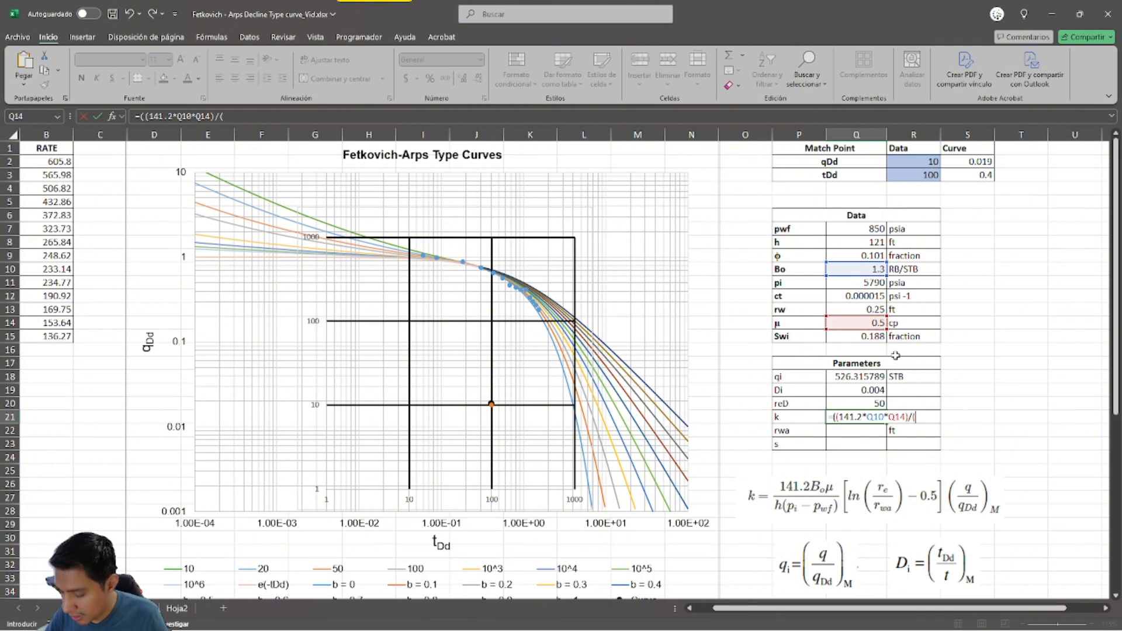
left_click(839, 244)
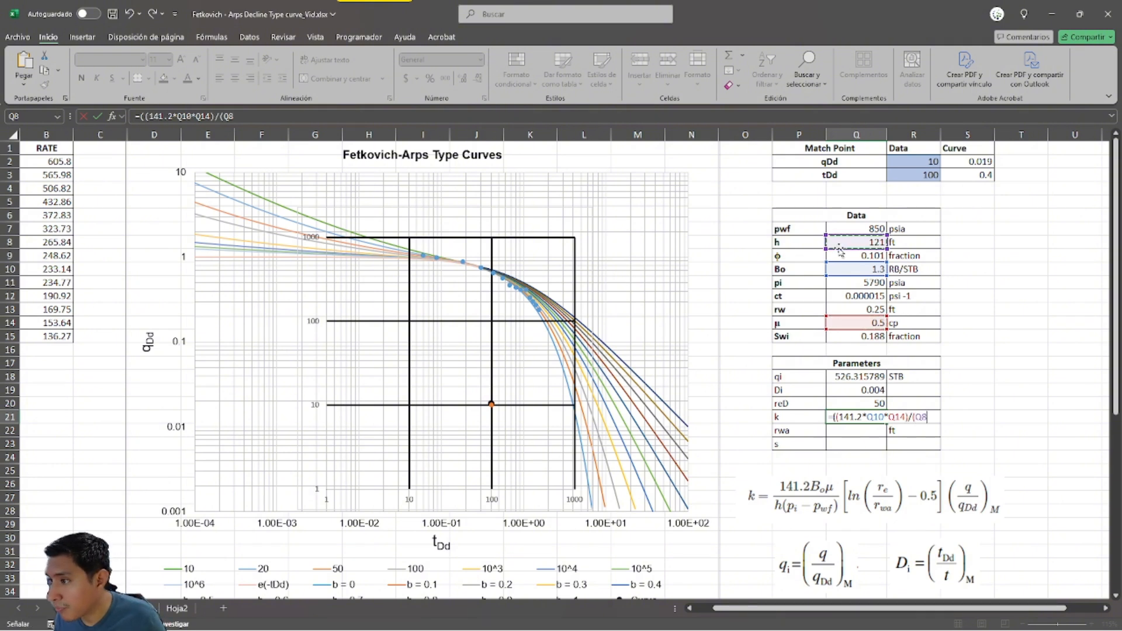
type("*(")
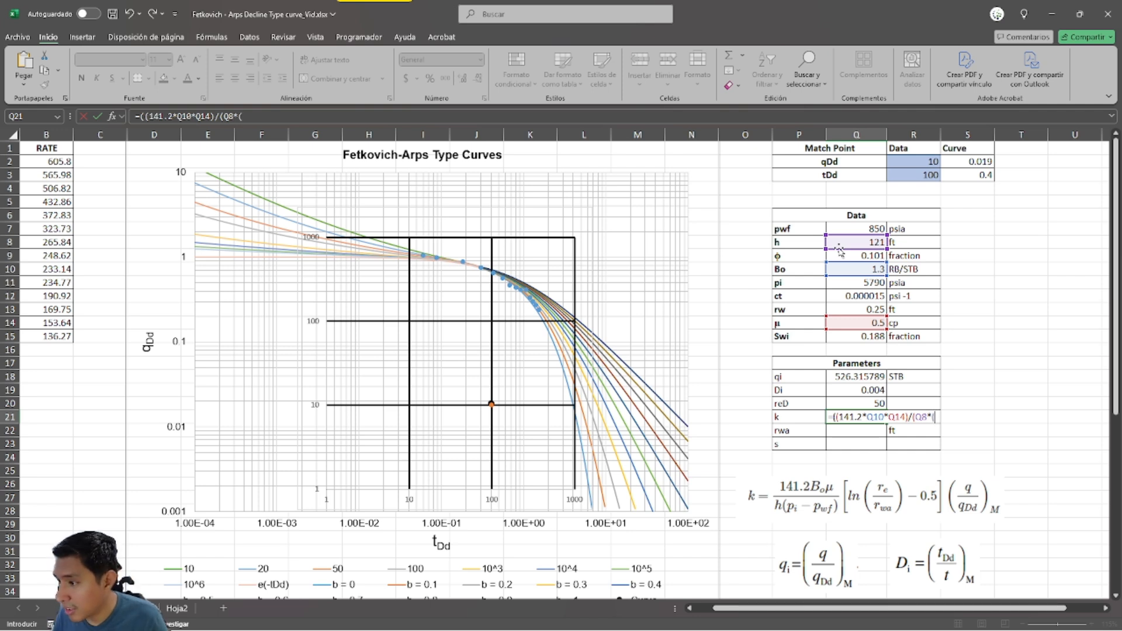
left_click(847, 282)
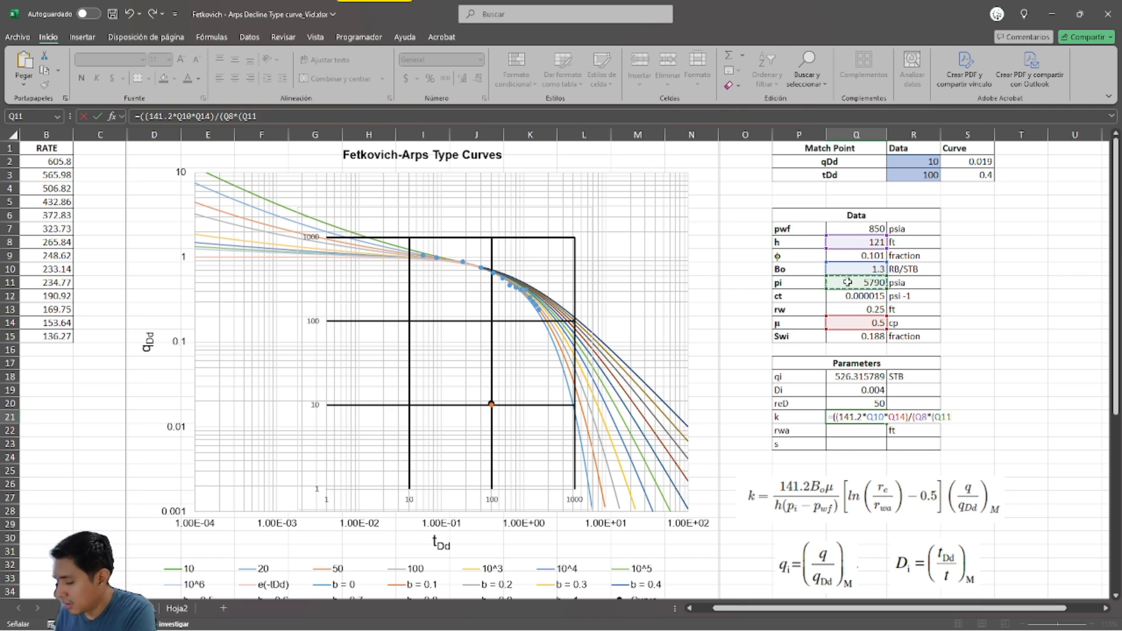
type("-")
left_click(833, 226)
type(")")
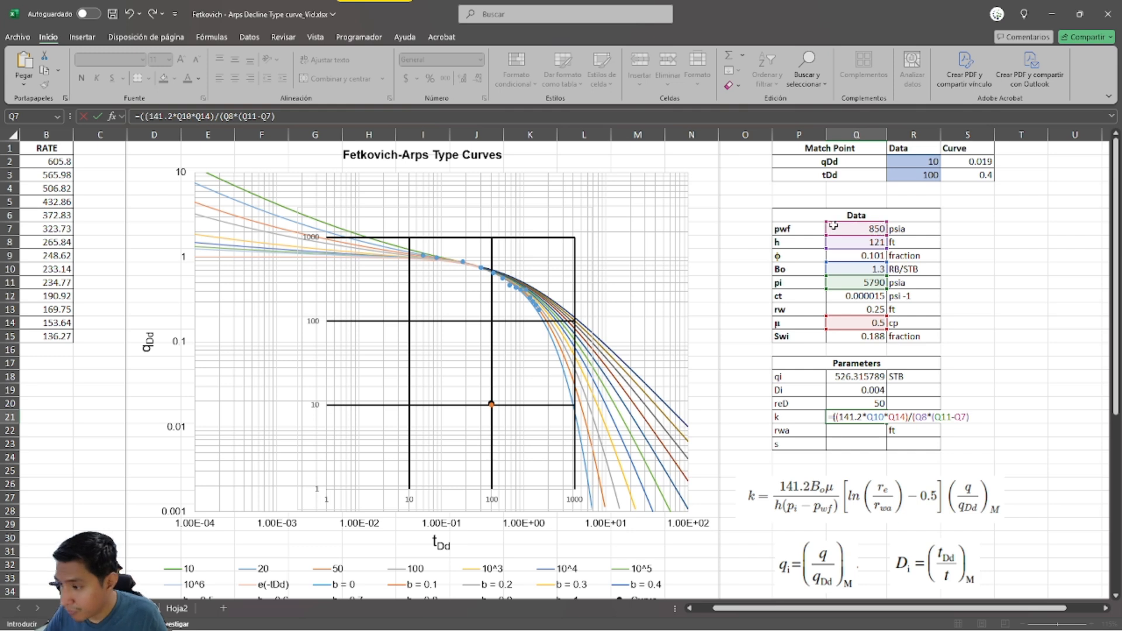
type(")")
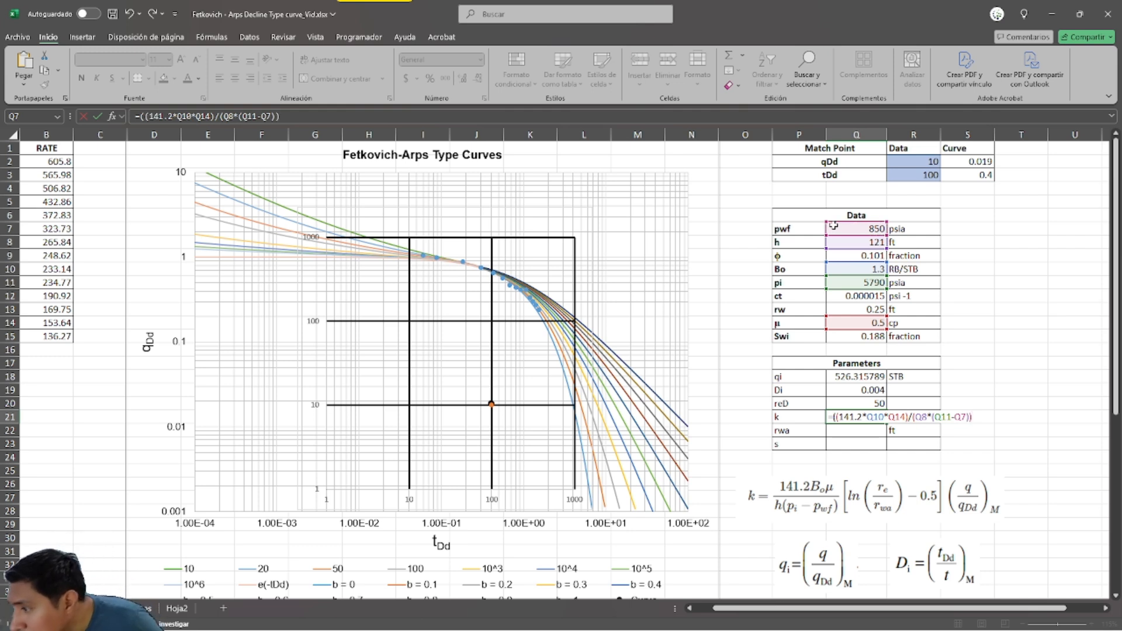
Step: Complete the k formula in Q21 by multiplying by the ln(reD) minus 0.5 term and by qi, *(LN(Q20)-0.5)*Q18
type(")*(")
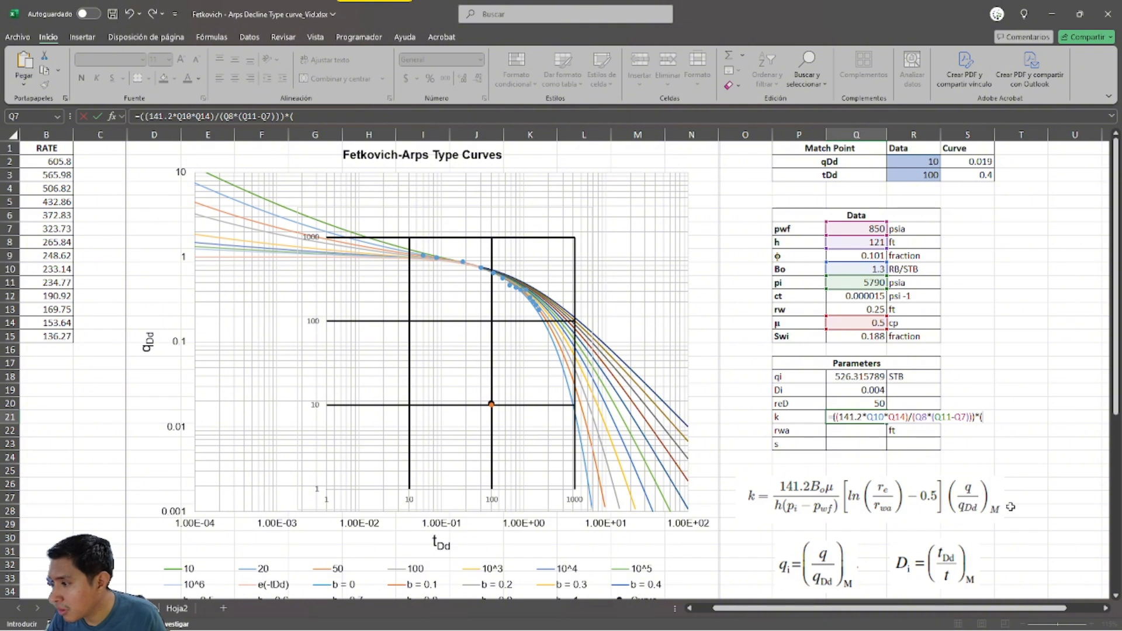
type("ln(")
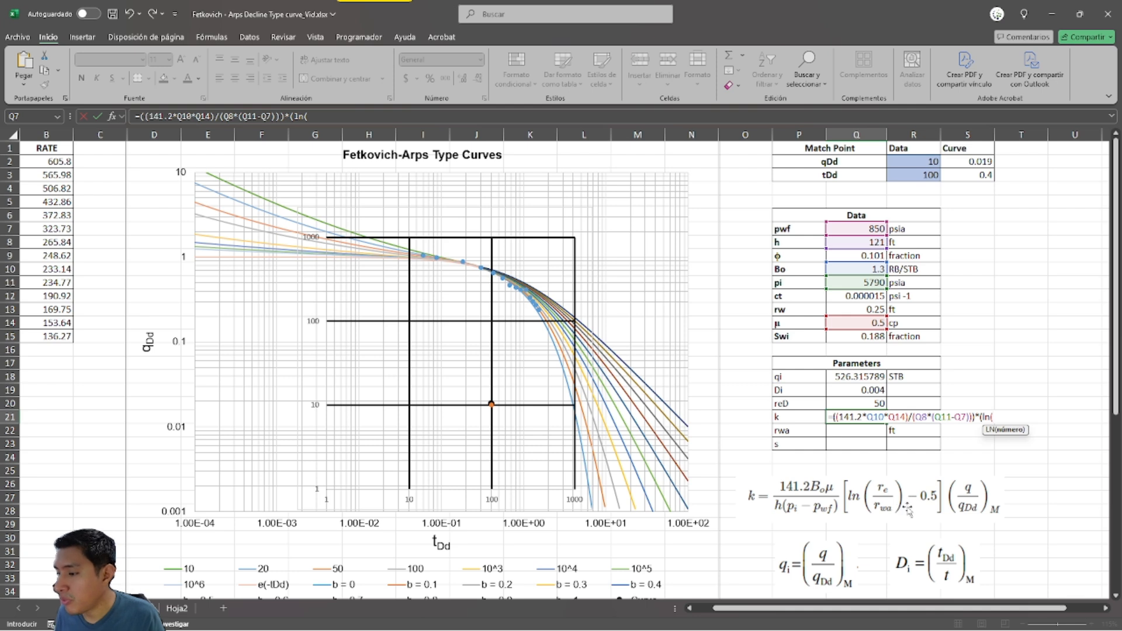
left_click(871, 405)
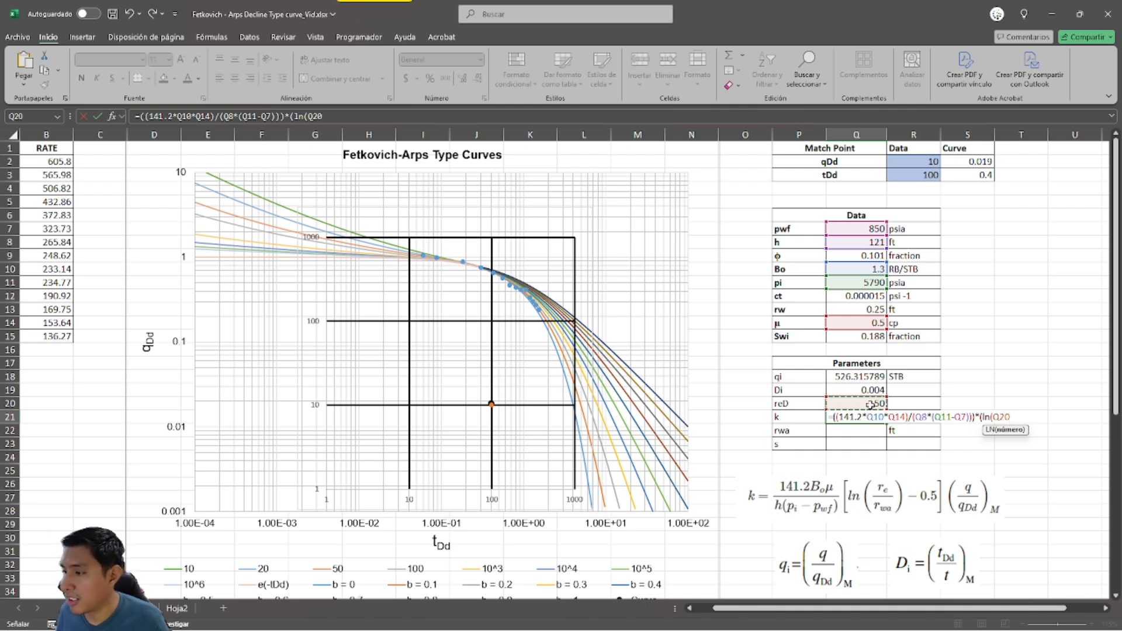
type(")")
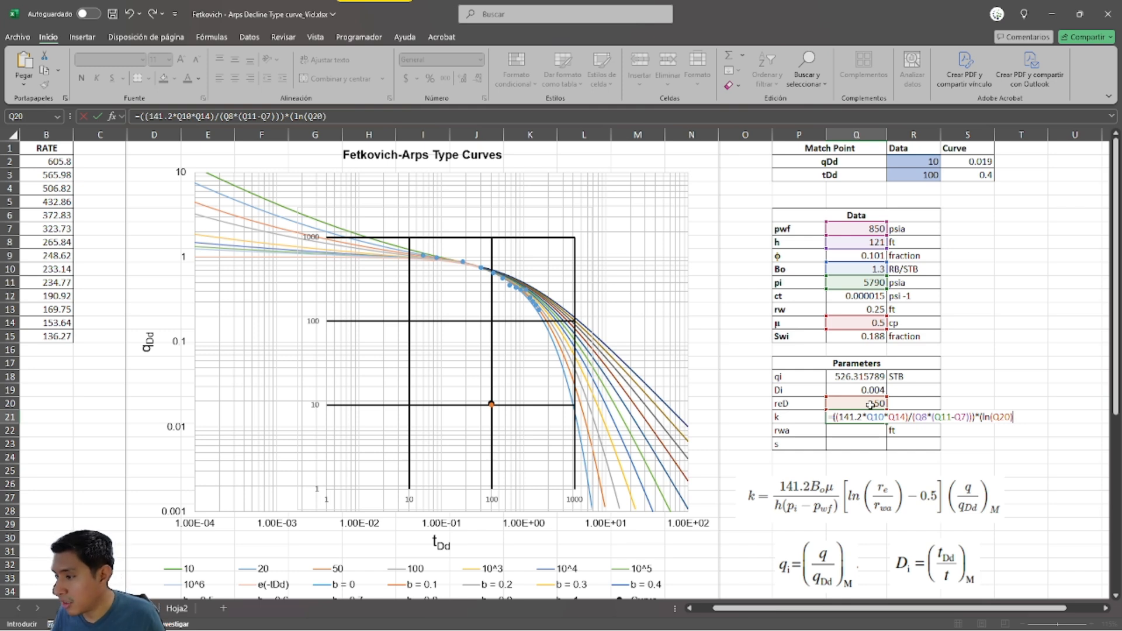
type("-0.5")
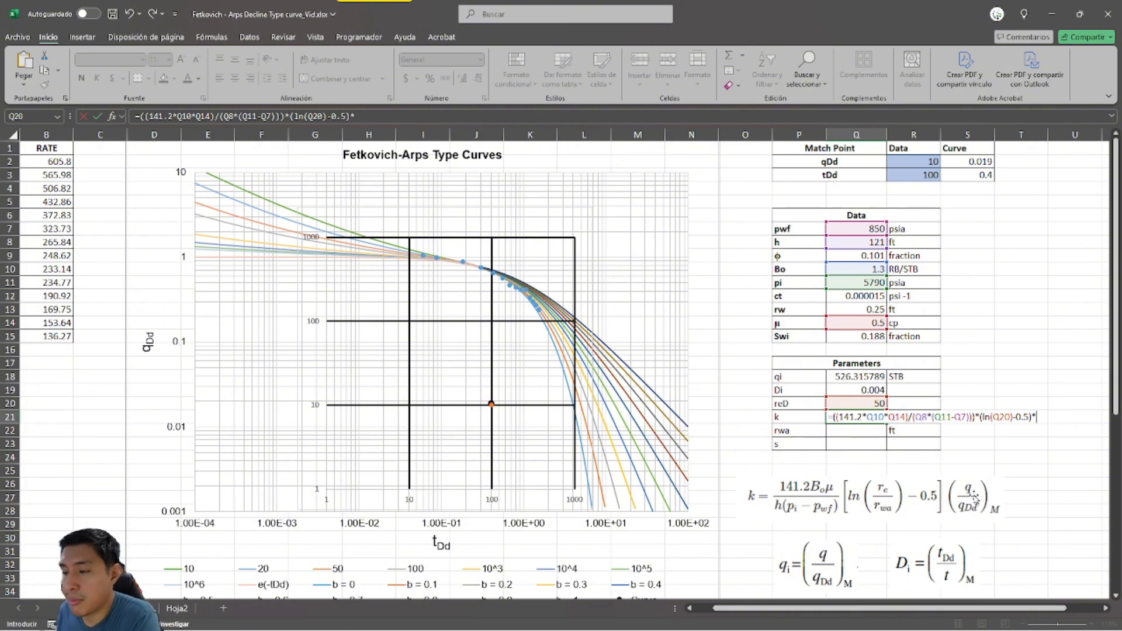
type(")*")
left_click(873, 379)
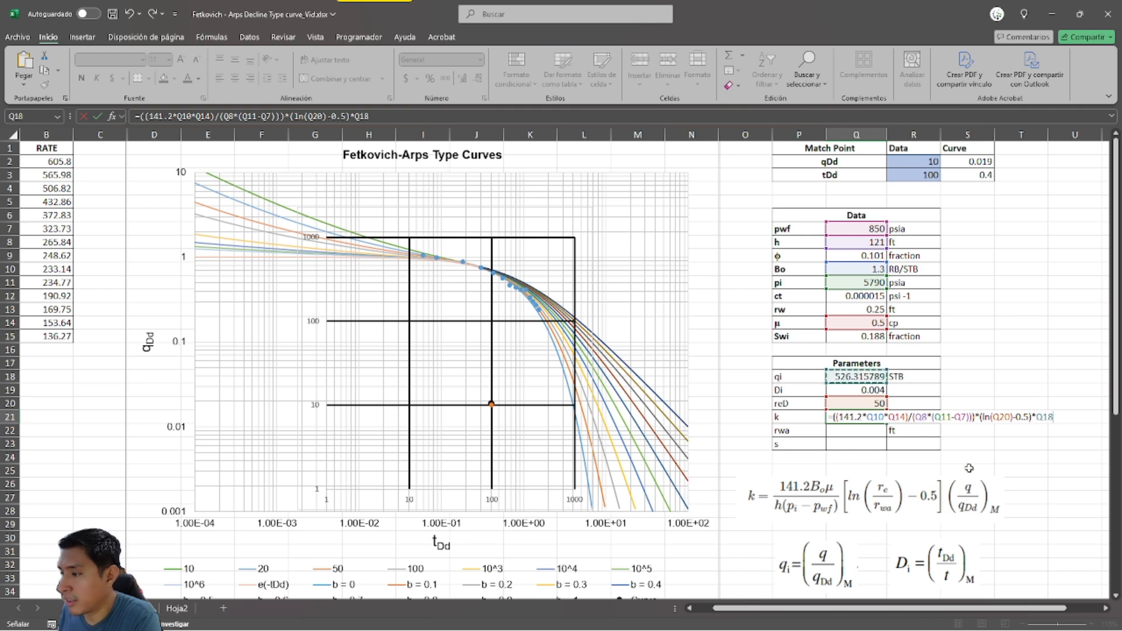
key("Return")
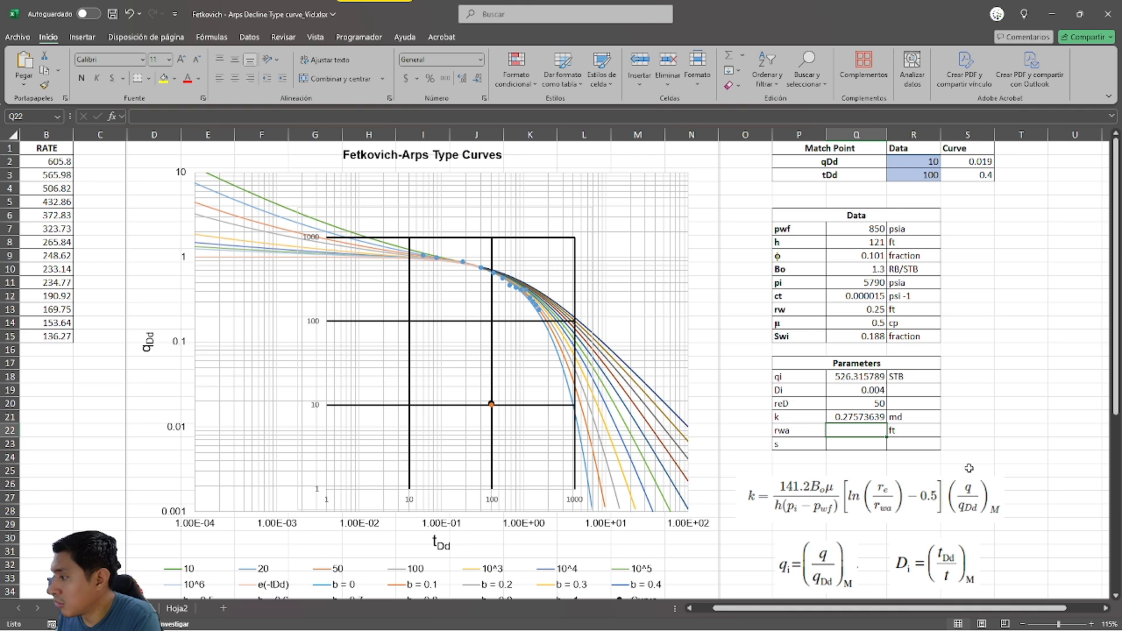
left_click(876, 416)
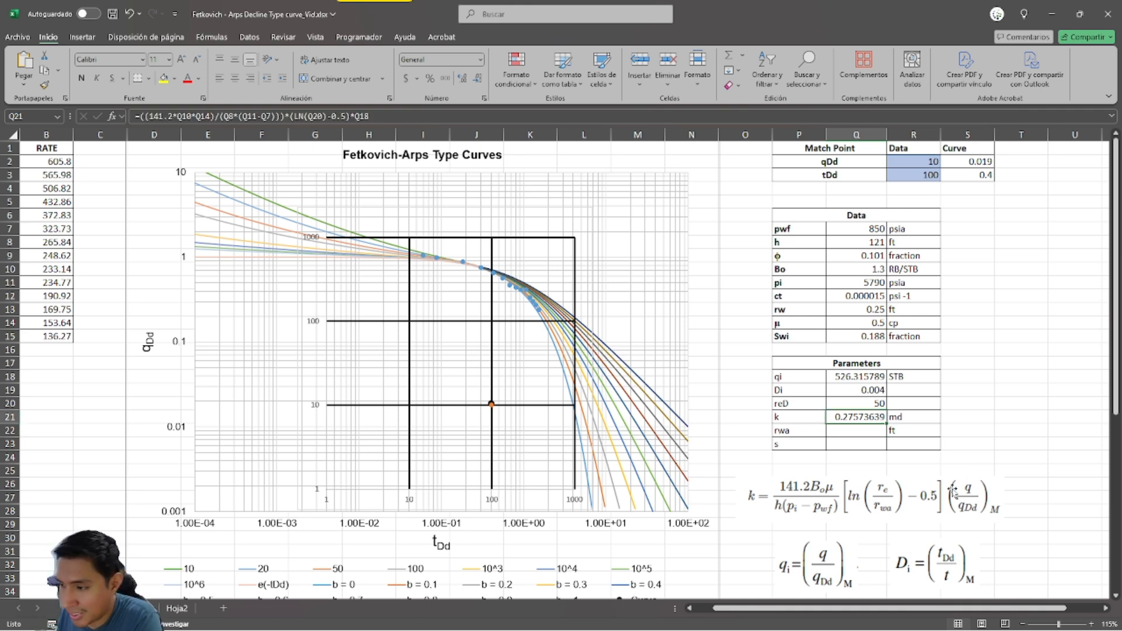
Step: Move the rwa equation picture up to just below the Parameters table, covering the k equation
left_click(841, 429)
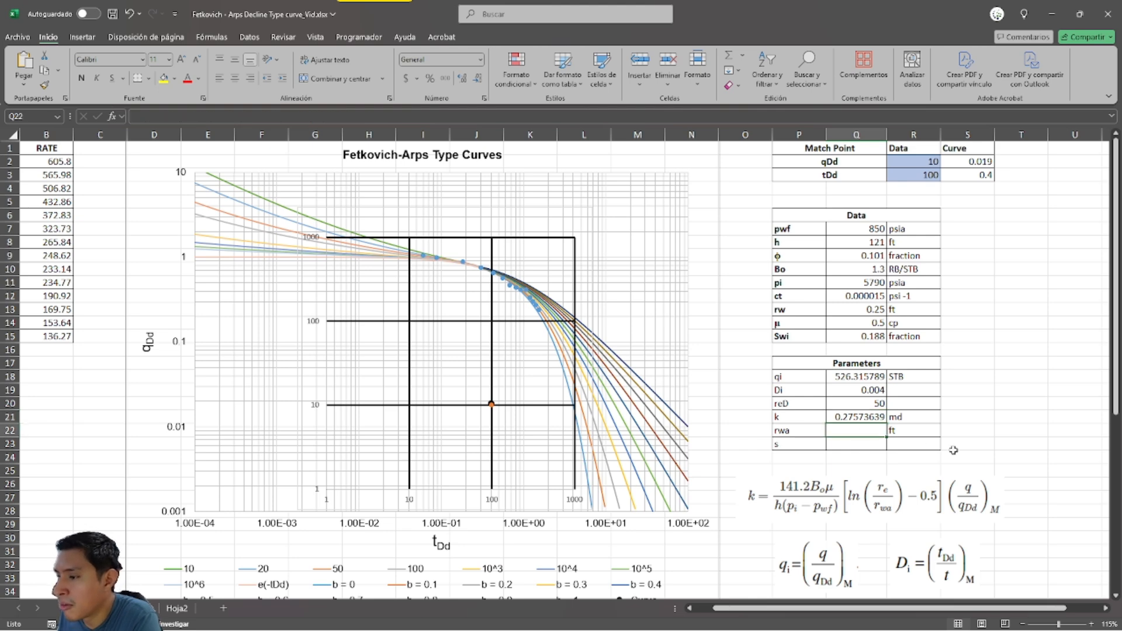
scroll(953, 450, "down", 3)
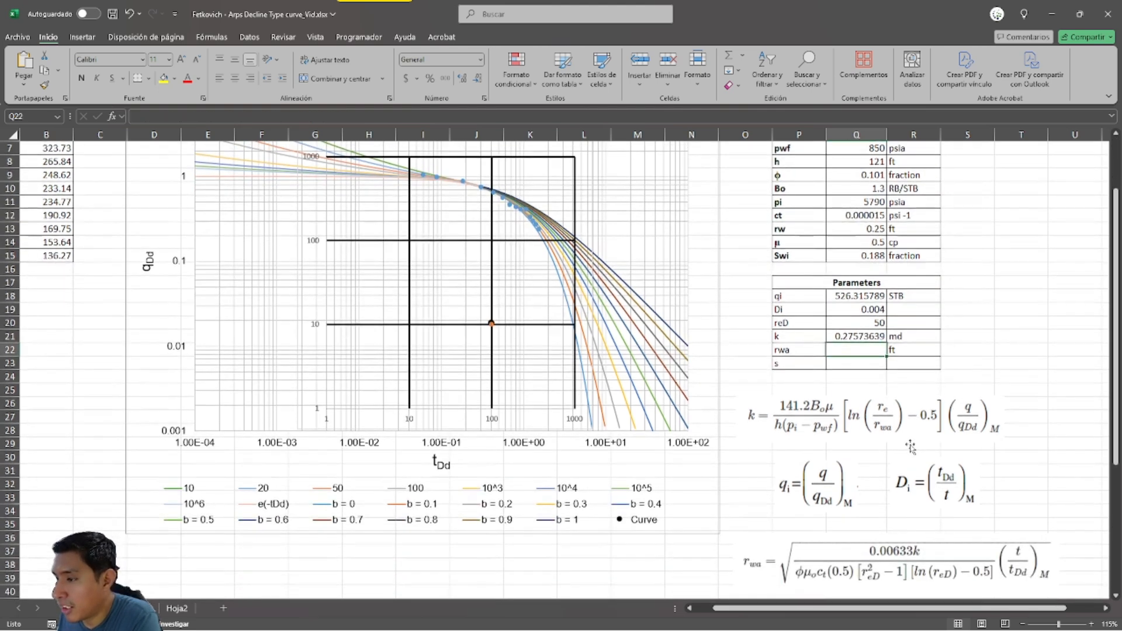
left_click(894, 513)
left_click_drag(894, 513, 898, 374)
scroll(898, 374, "up", 3)
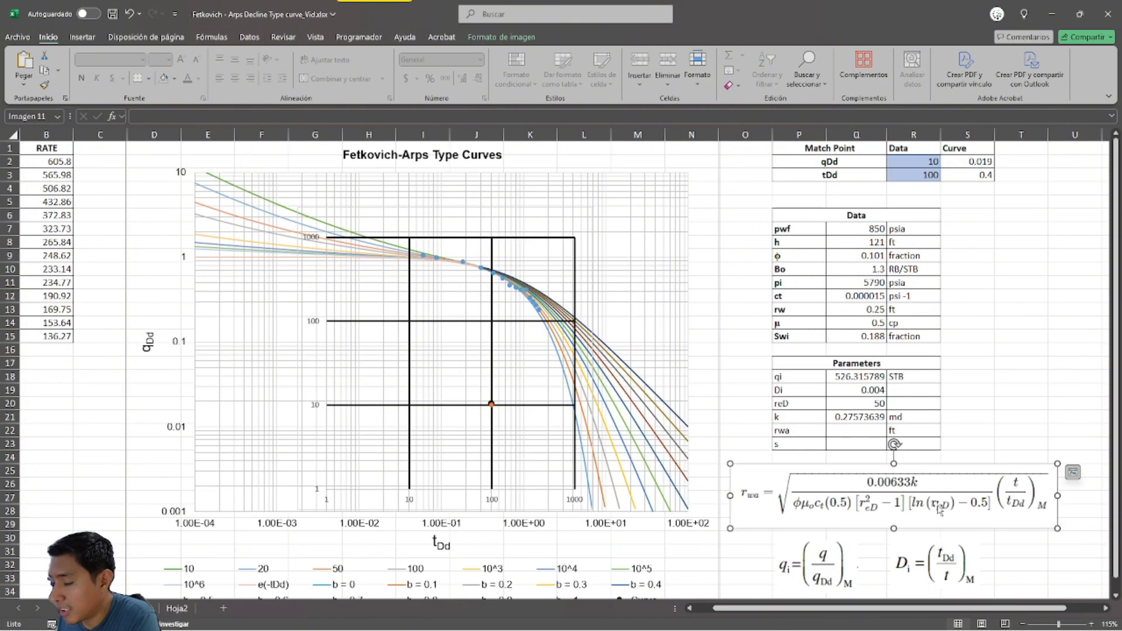
left_click(1016, 417)
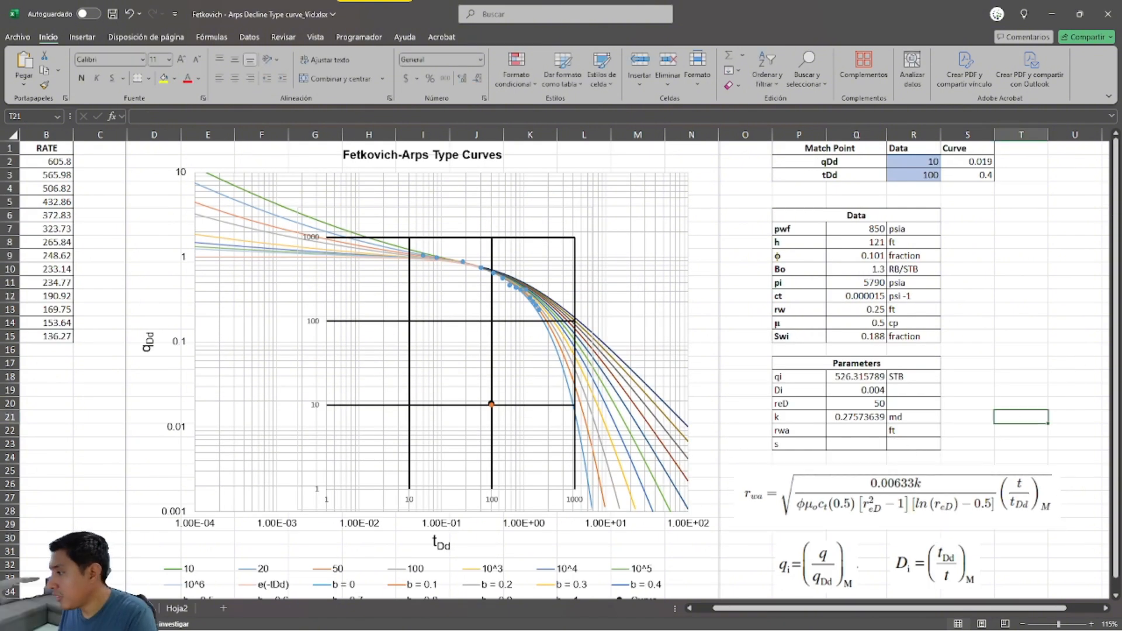
Step: Begin the rwa formula in Q22 as a square root with the numerator 0.00633 times k, =RAIZ((0.00633*Q21)
left_click(868, 429)
type("0")
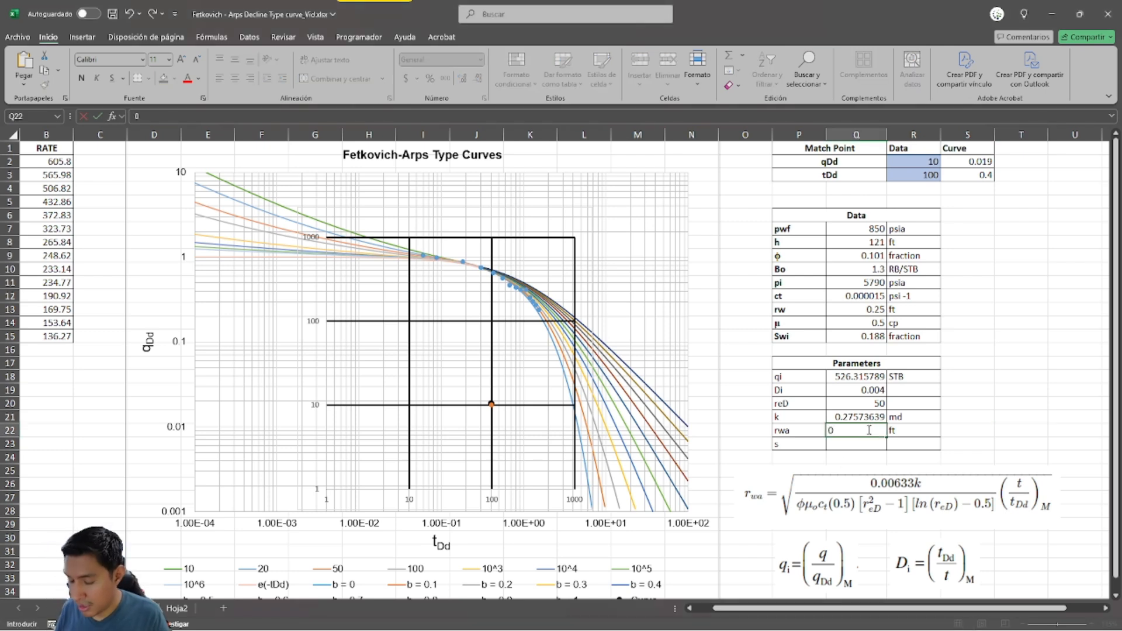
key("BackSpace")
type("=raiz")
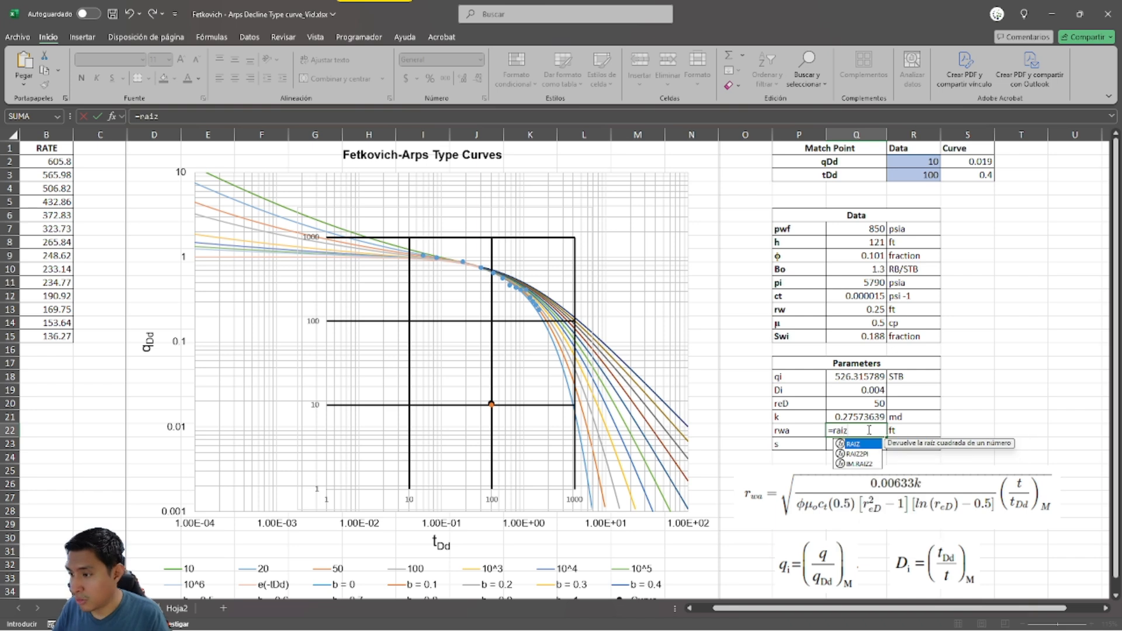
type("(")
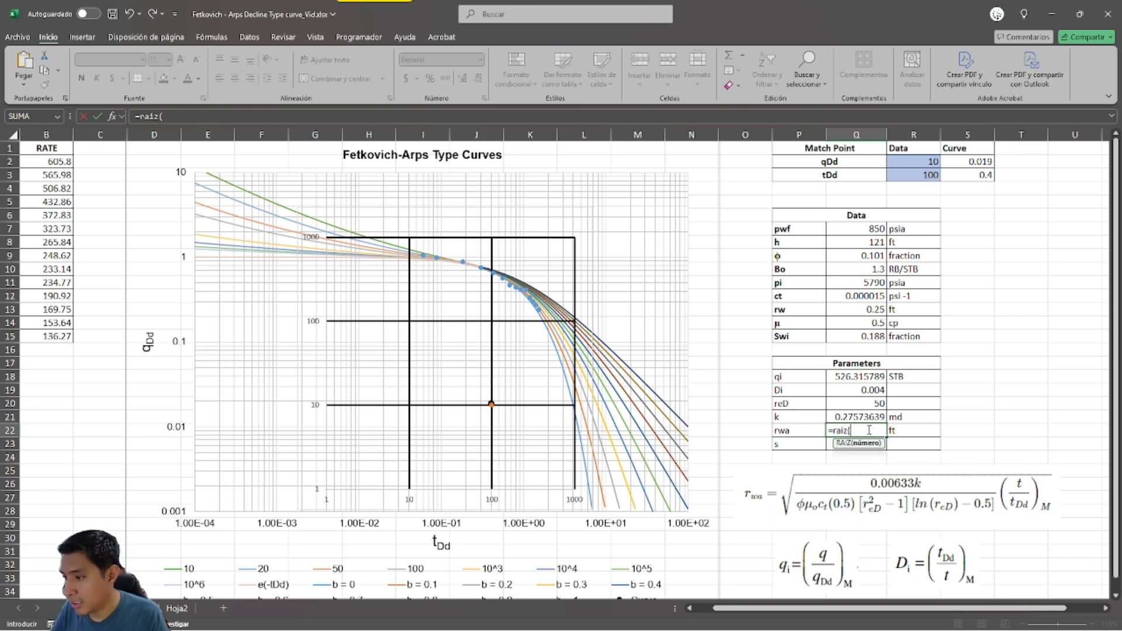
type("(0.")
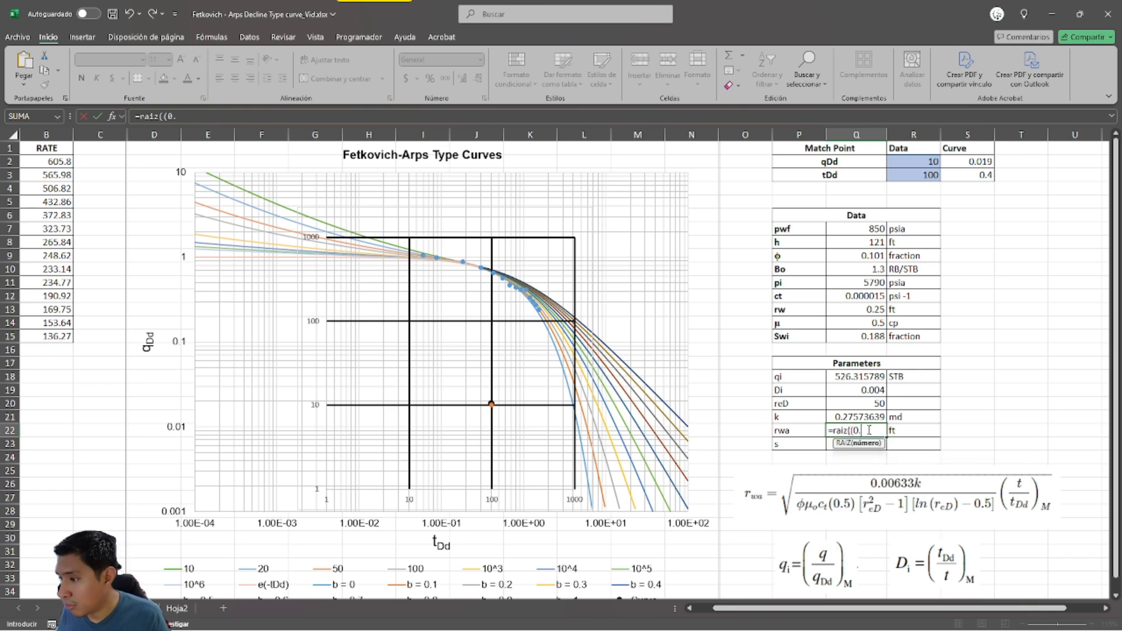
type("00633*")
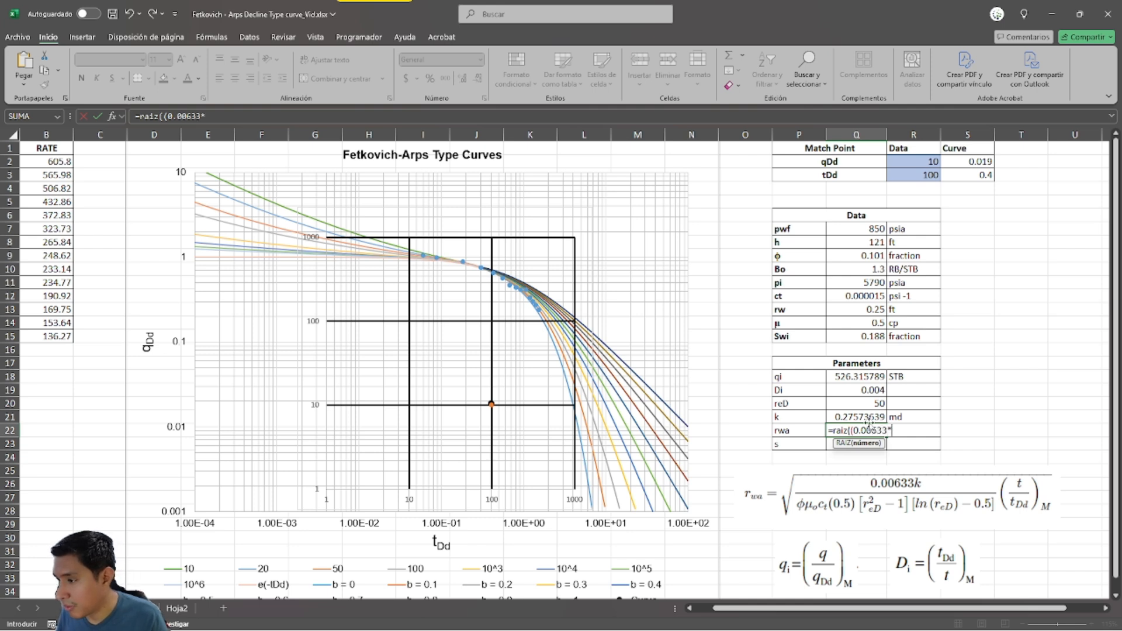
left_click(873, 417)
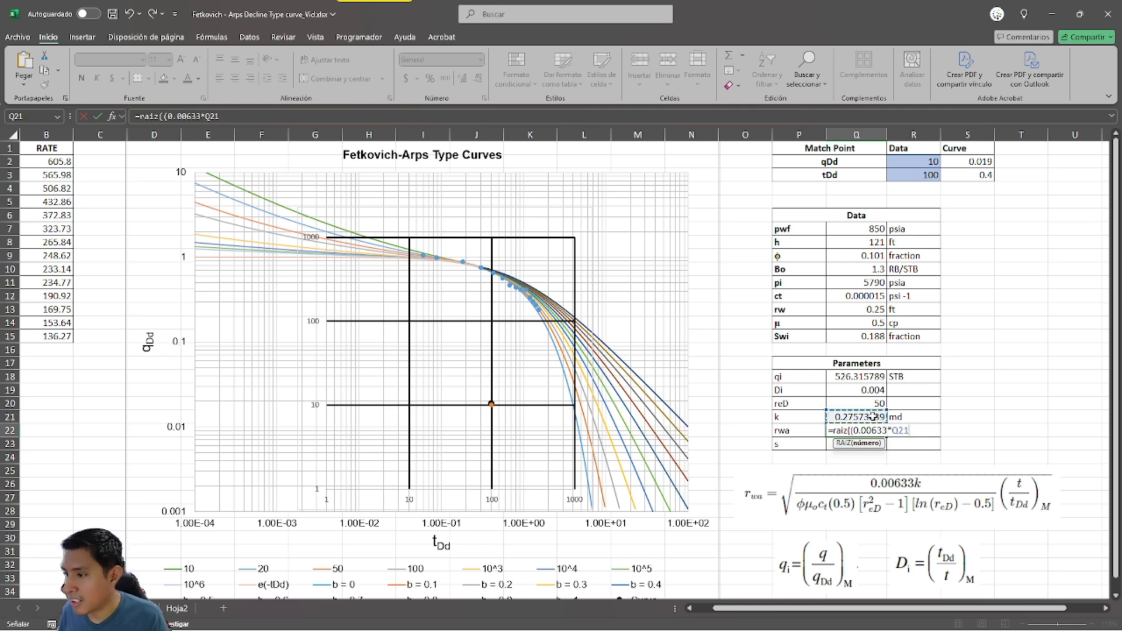
type(")")
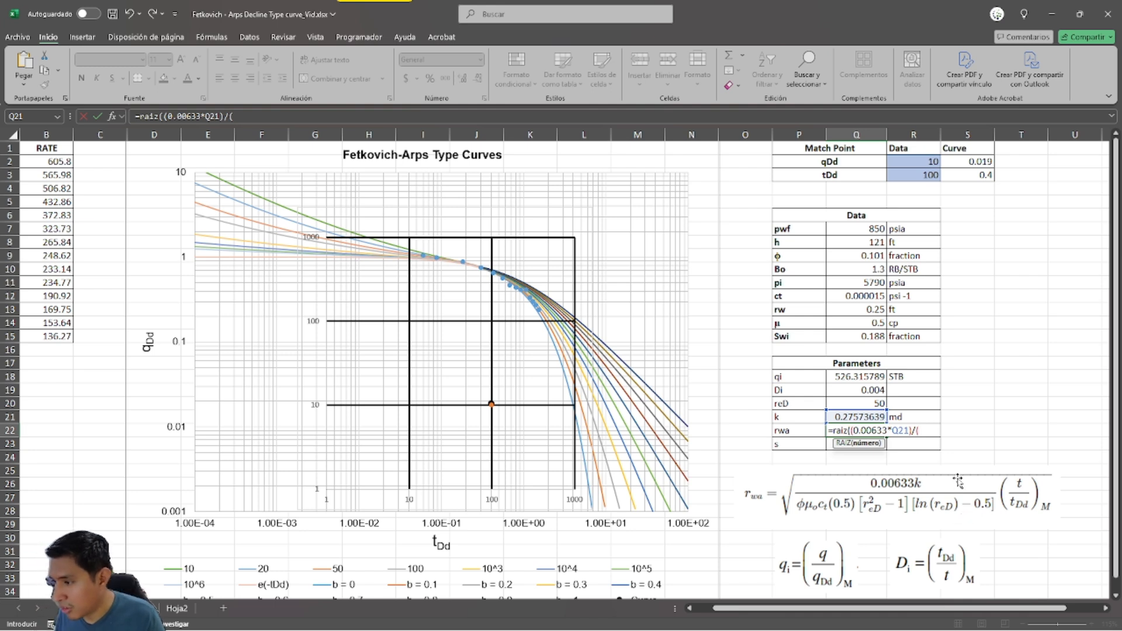
Step: Divide the rwa numerator by the product of φ, μ, ct and 0.5, /(Q9*Q14*Q12*0.5
type("/(")
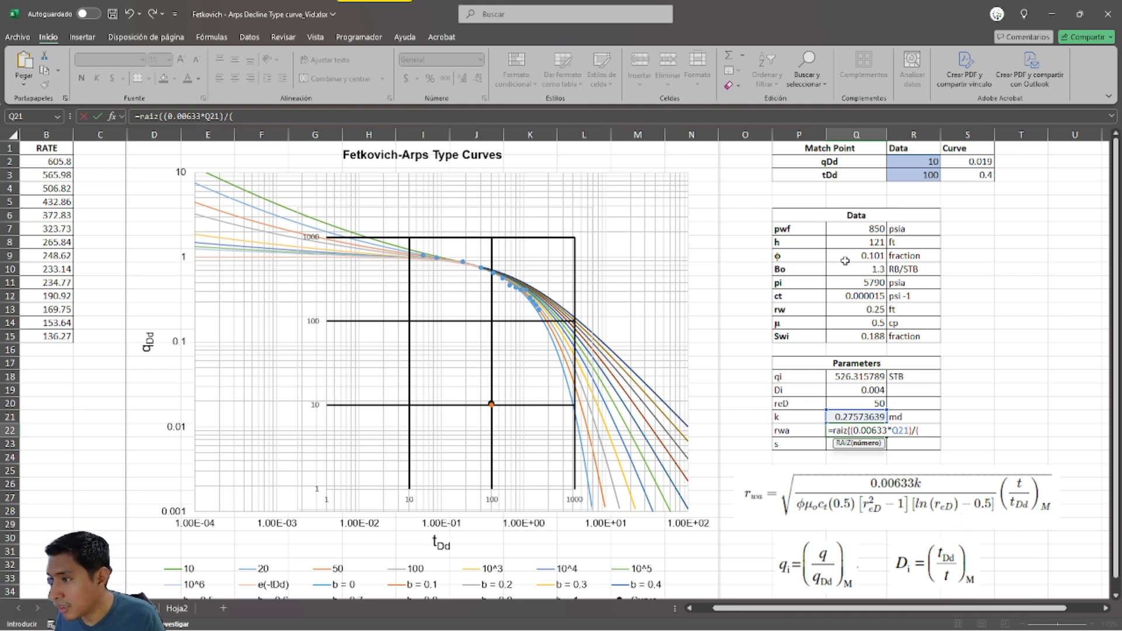
left_click(847, 260)
type("*")
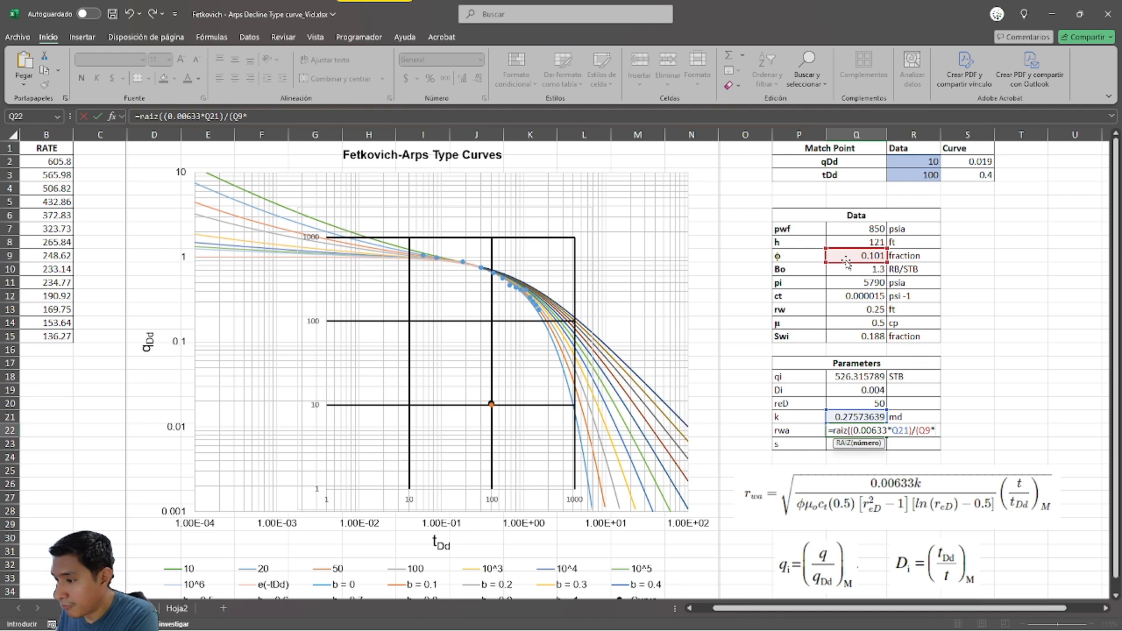
left_click(845, 322)
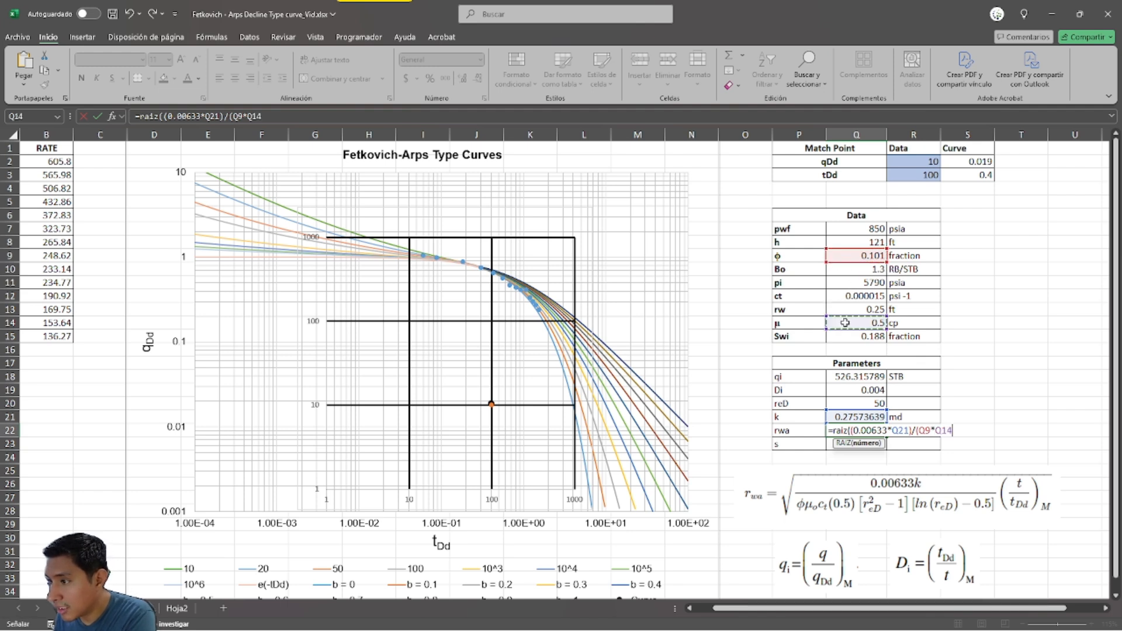
type("*")
left_click(849, 296)
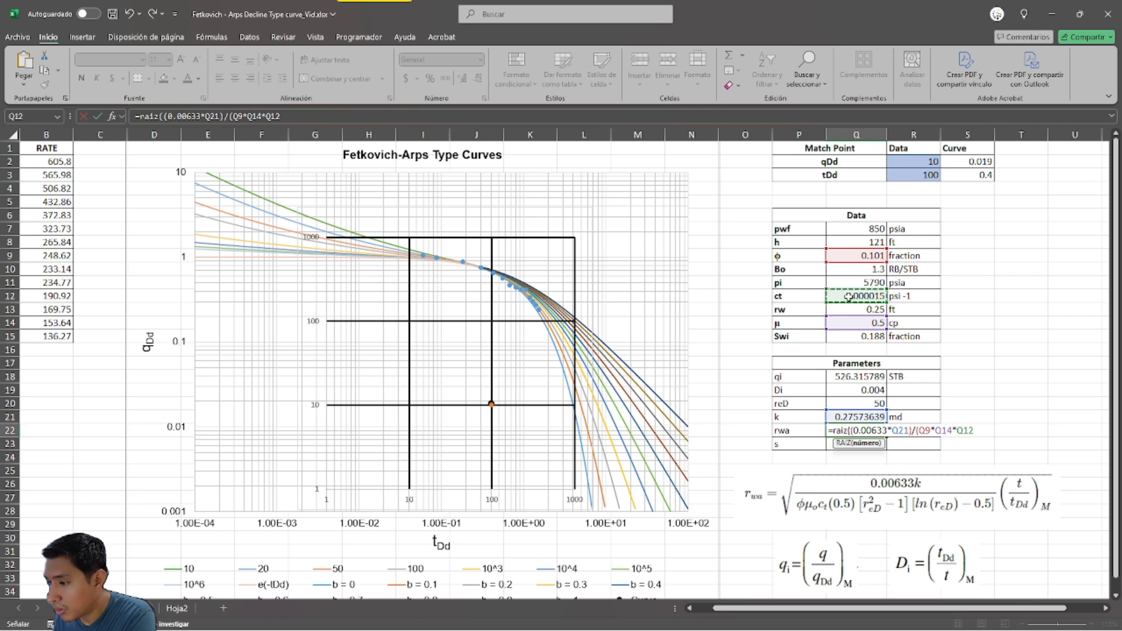
type("*0.5*(")
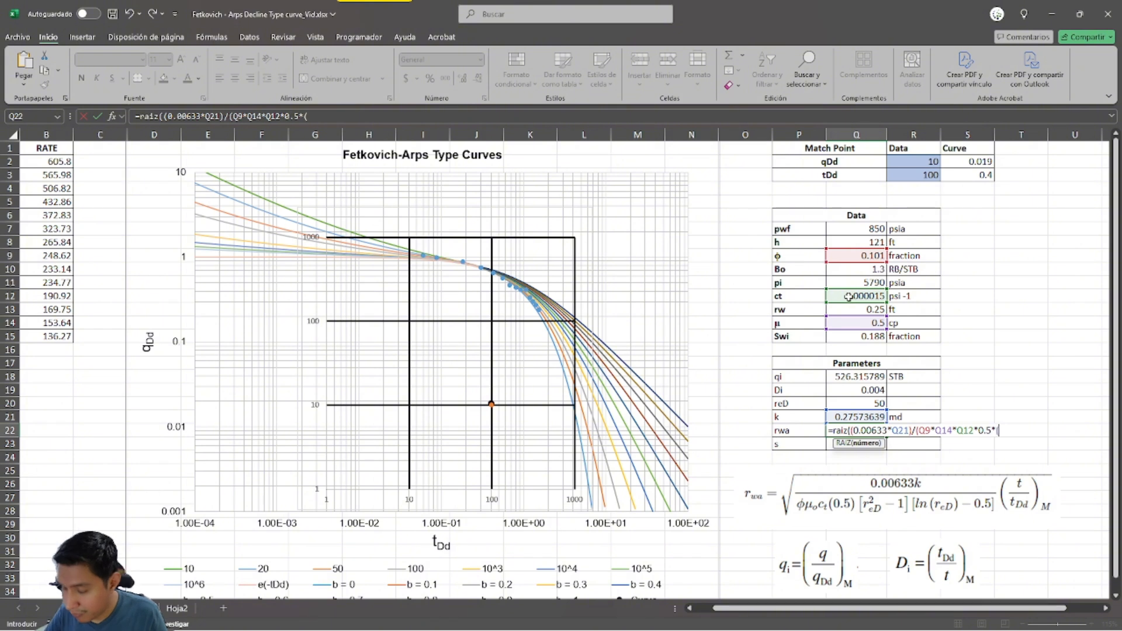
Step: Multiply the rwa denominator by reD squared minus 1, (Q20^2-1)
left_click(865, 404)
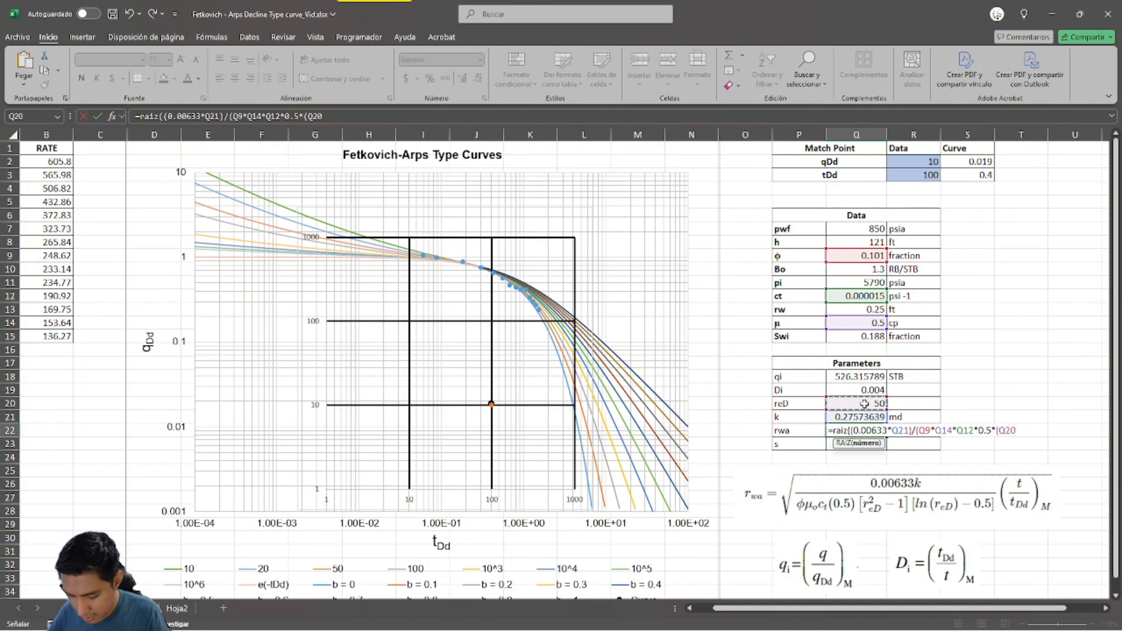
type("2")
key("BackSpace")
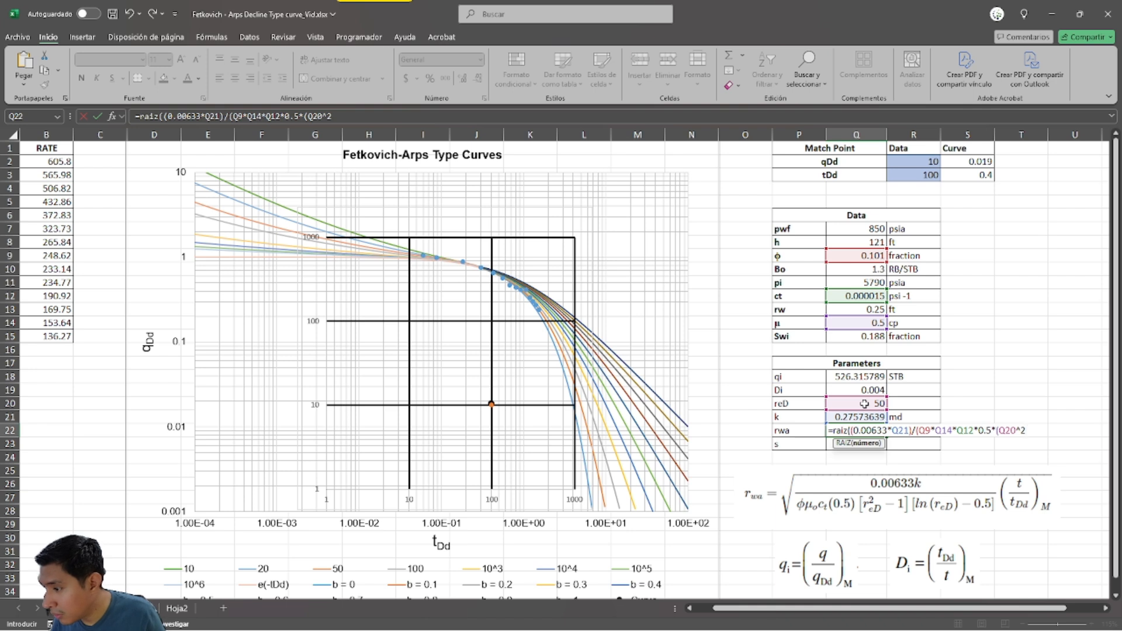
type("^2-1)*(")
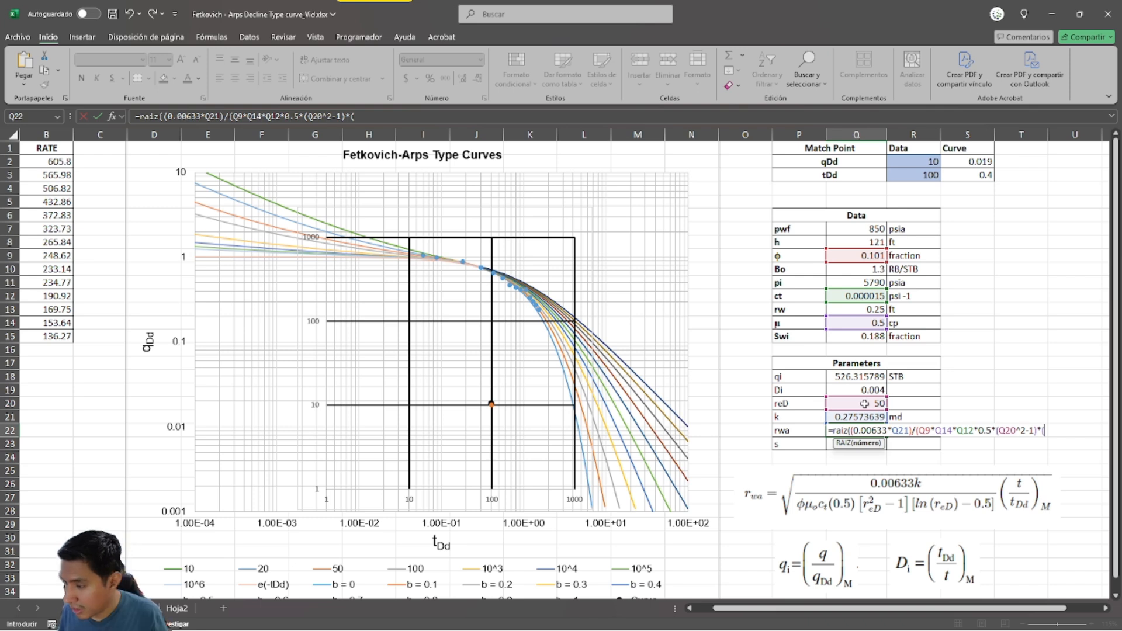
Step: Add the factor ln(reD) minus 0.5 to the rwa denominator, (LN(Q20)-0.5), and close the denominator and square root
type("ln(")
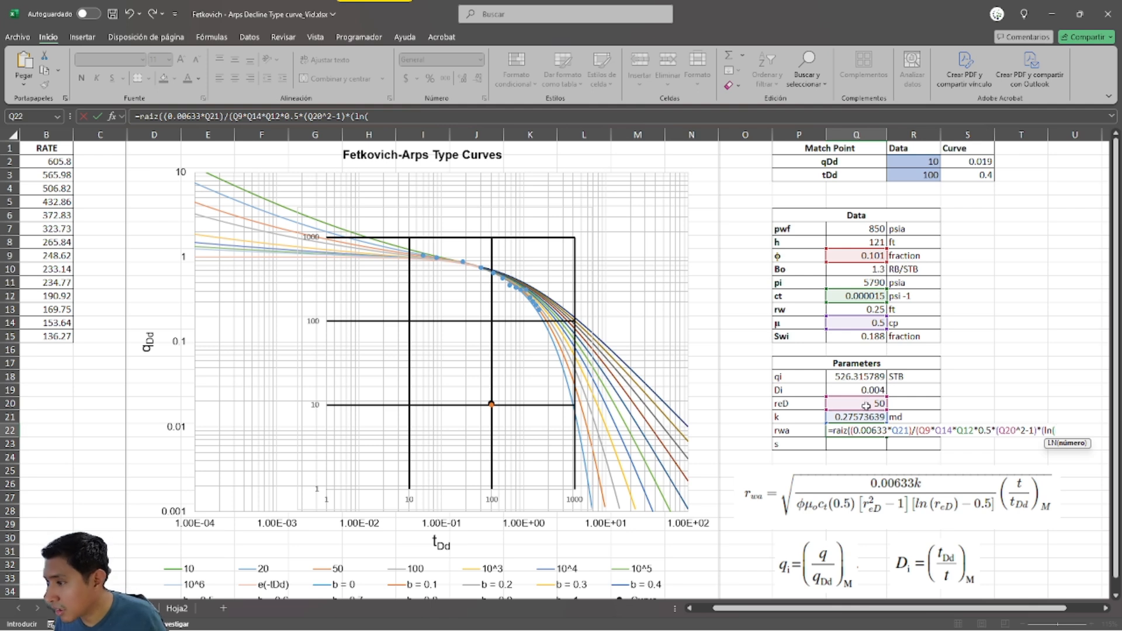
left_click(865, 404)
type(")")
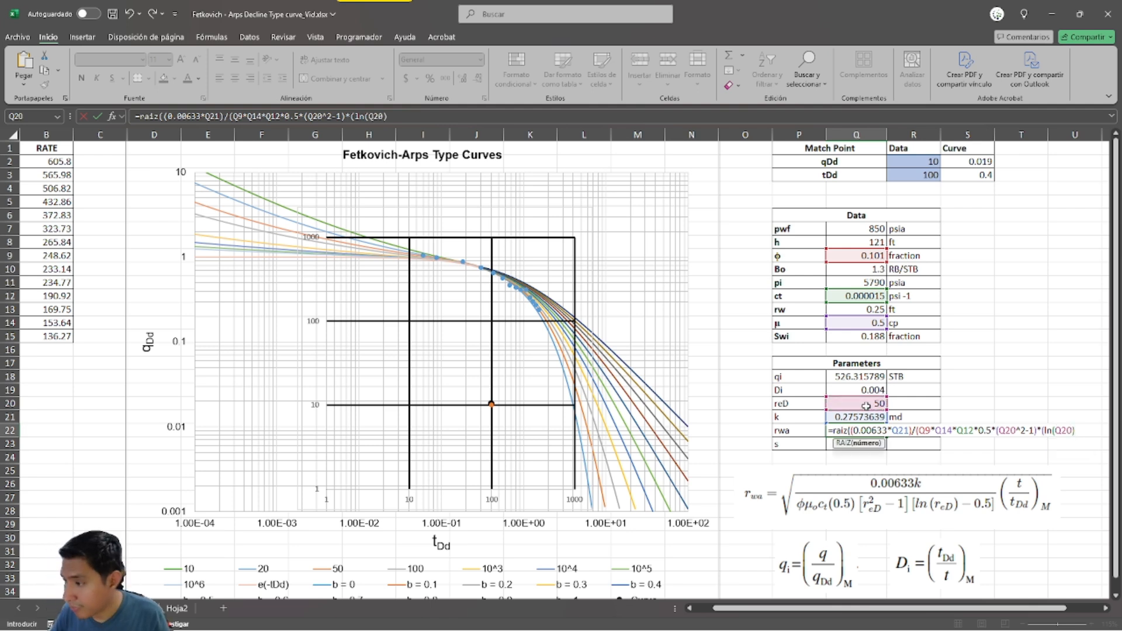
type("-0.5")
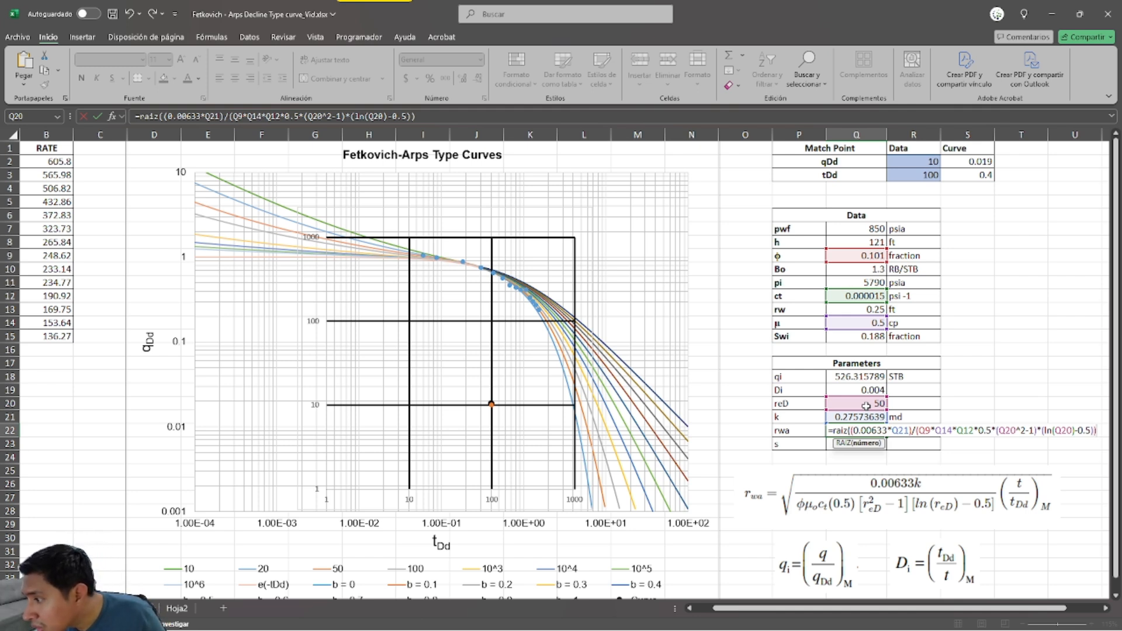
type(")")
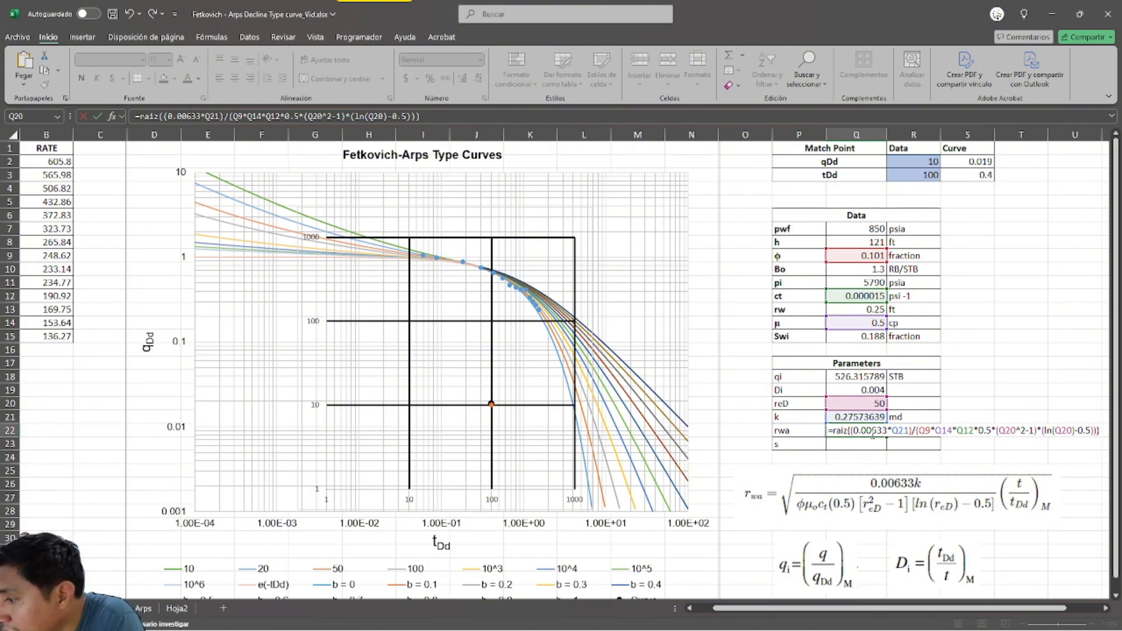
Step: Enclose the whole fraction inside the rwa square root in an additional pair of parentheses
left_click(851, 431)
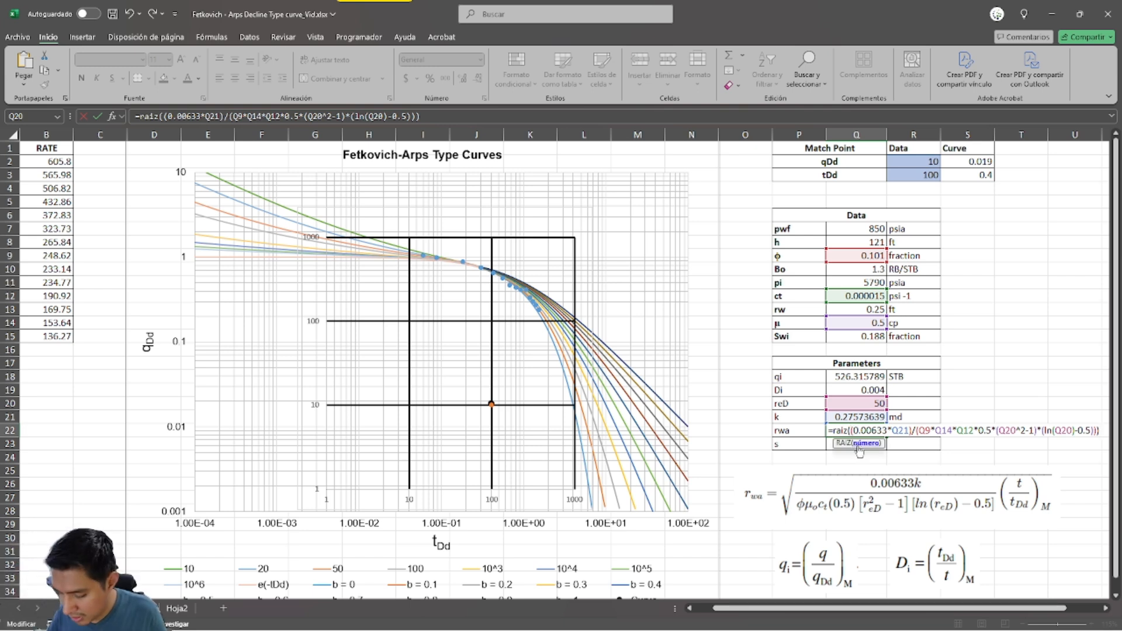
type("(")
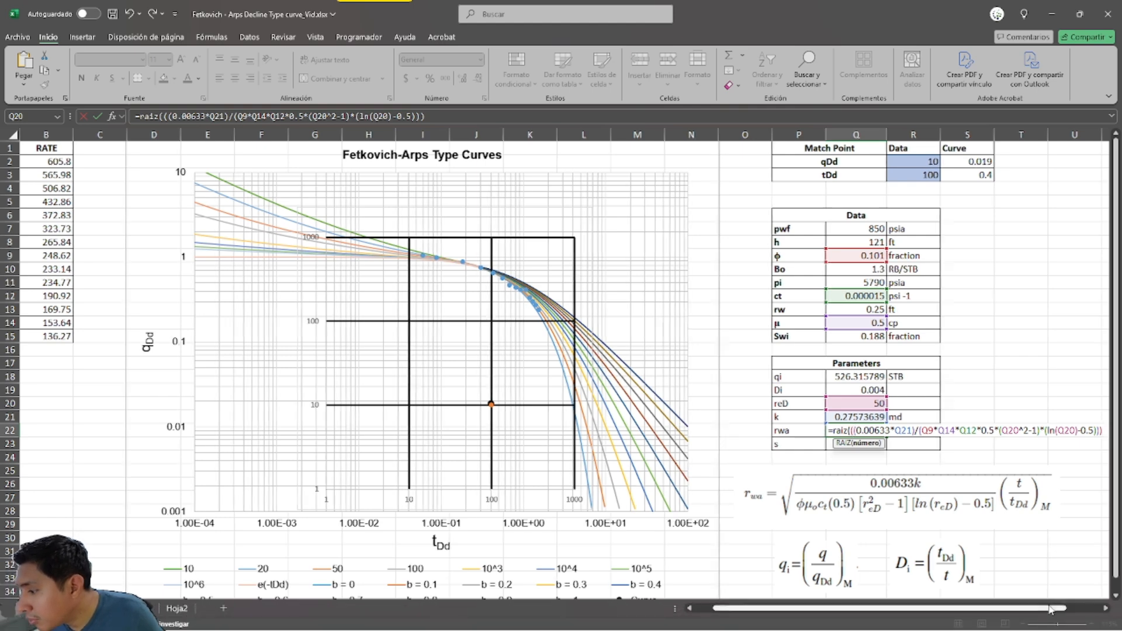
left_click_drag(1050, 610, 1085, 609)
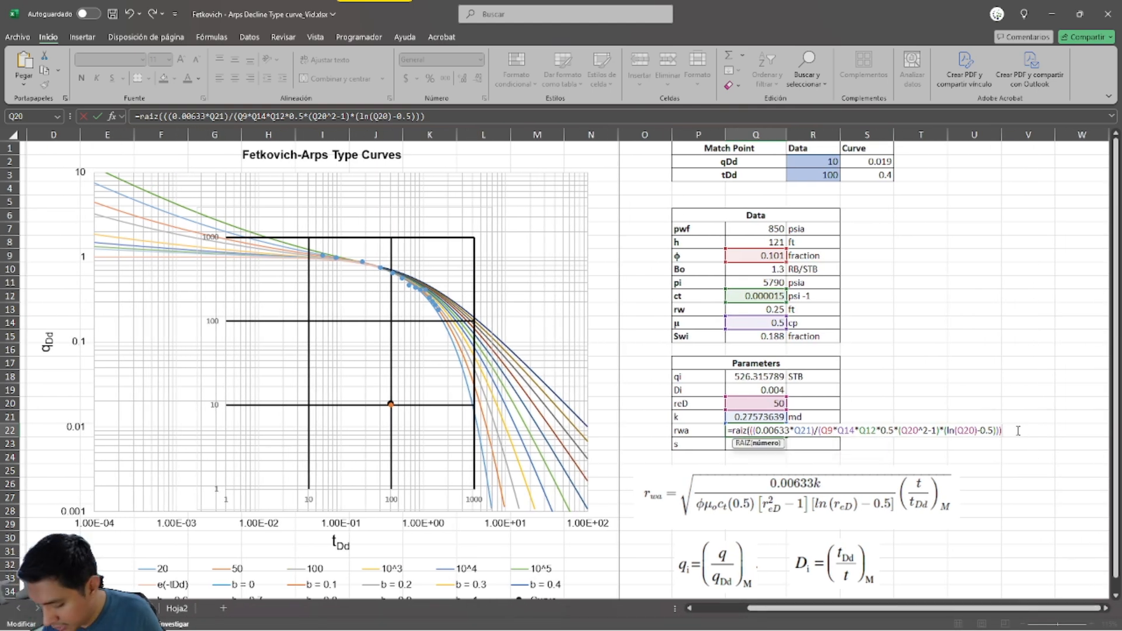
type(")")
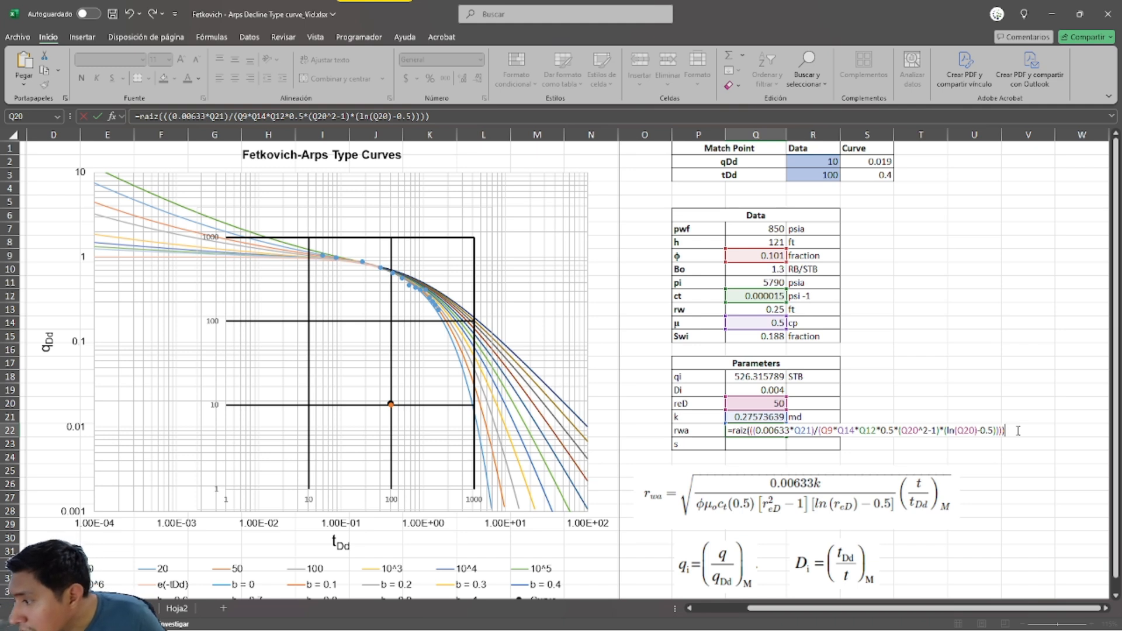
Step: Append a multiplication by a parenthesized factor after the fraction inside the rwa square root
left_click(1003, 430)
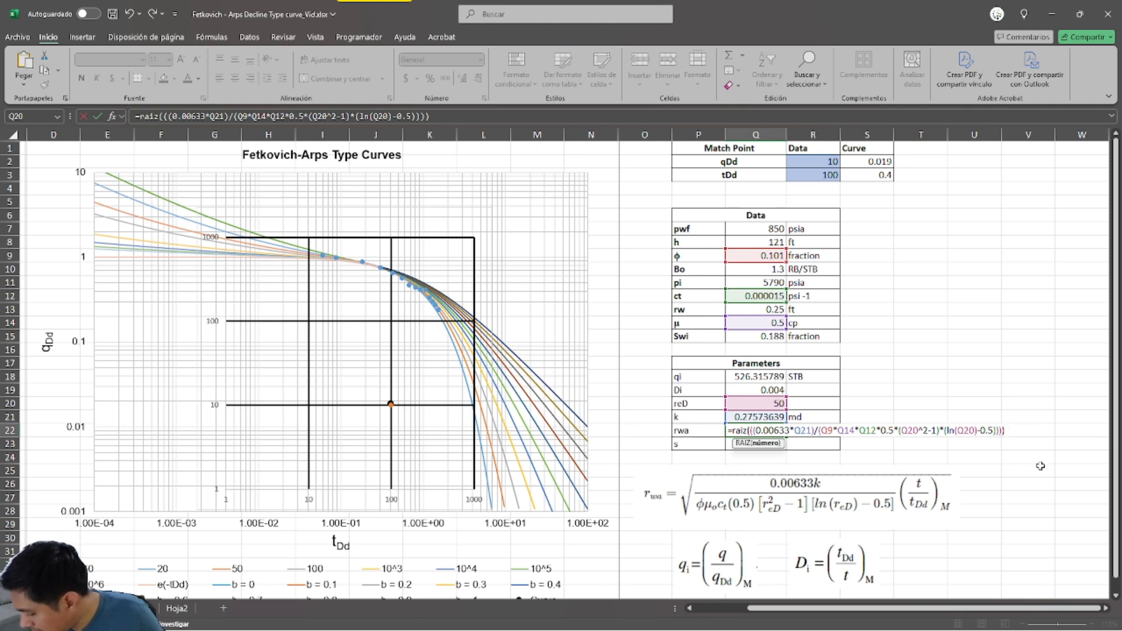
type("*(")
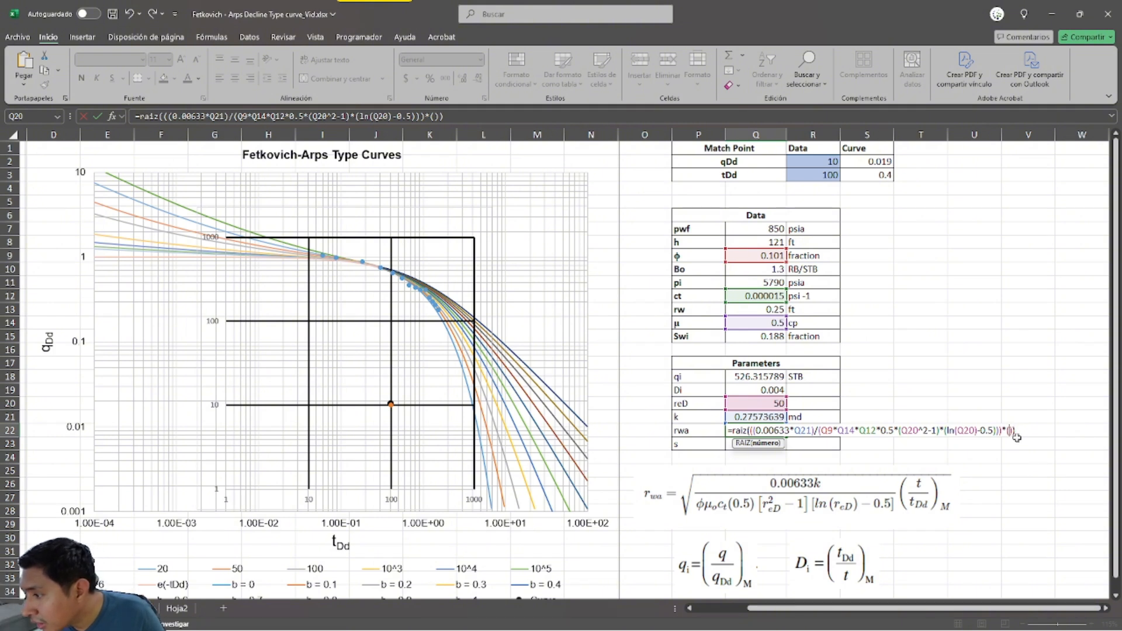
left_click(873, 175)
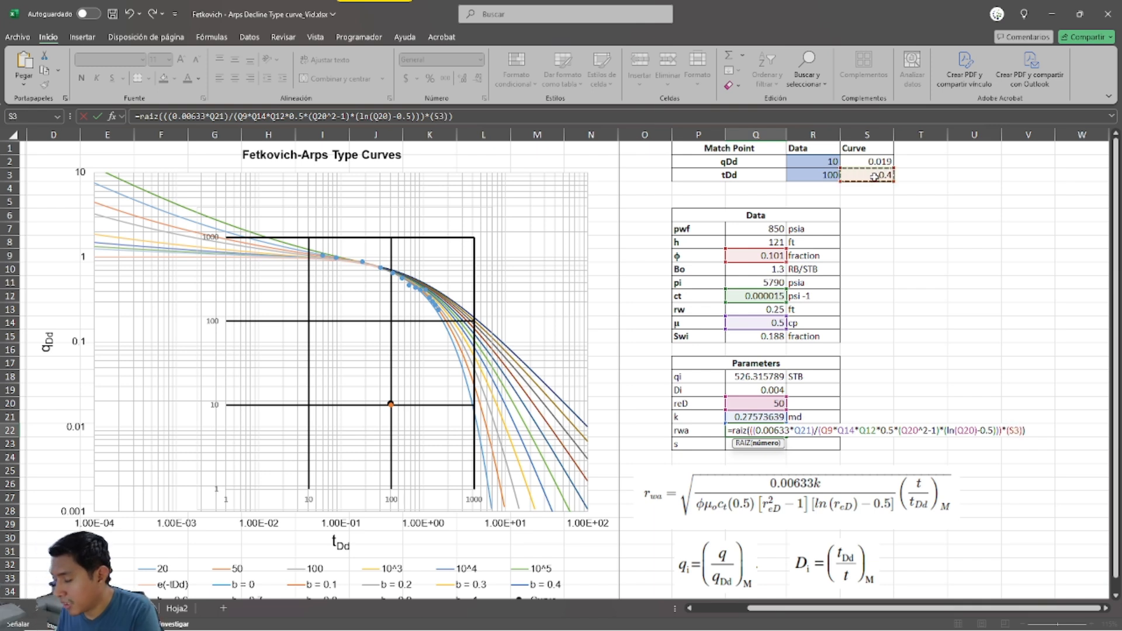
type("/")
left_click(826, 176)
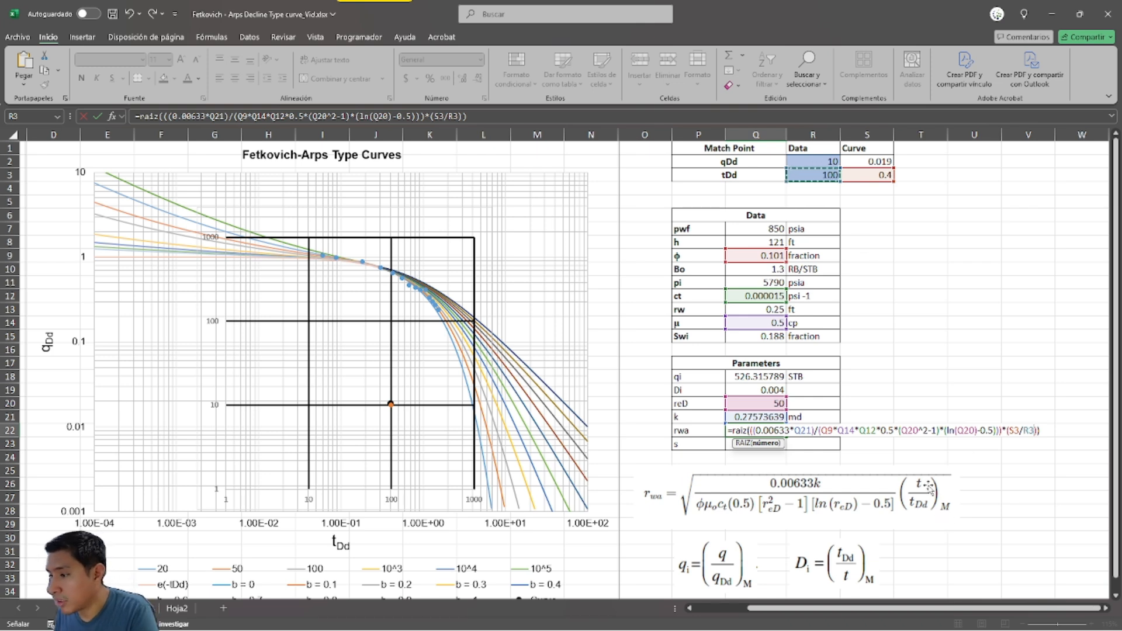
key("BackSpace")
key("BackSpace")
key("BackSpace")
key("BackSpace")
key("BackSpace")
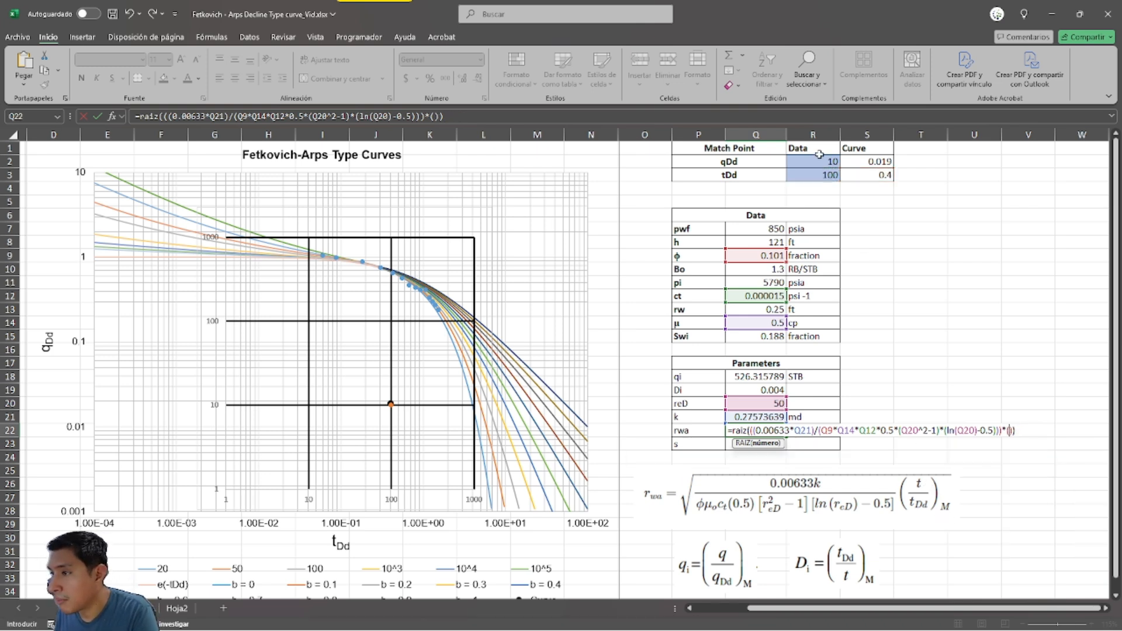
Step: Fill the last rwa factor with the tDd match ratio of data over curve, R3/S3, and commit the formula
left_click(860, 176)
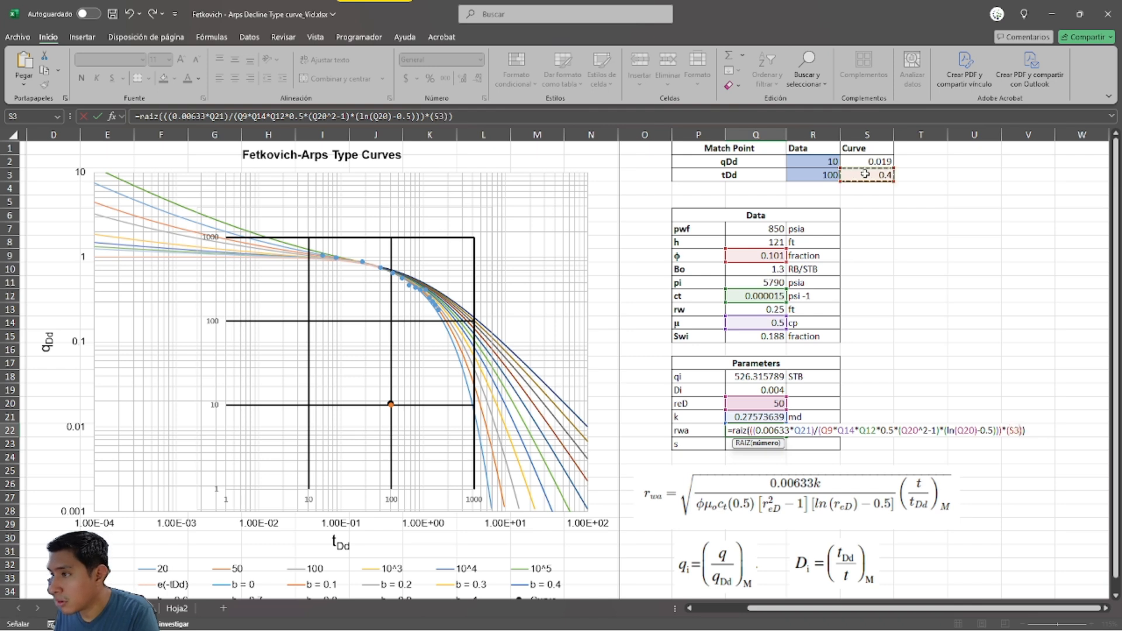
left_click(831, 174)
type("/")
left_click(864, 175)
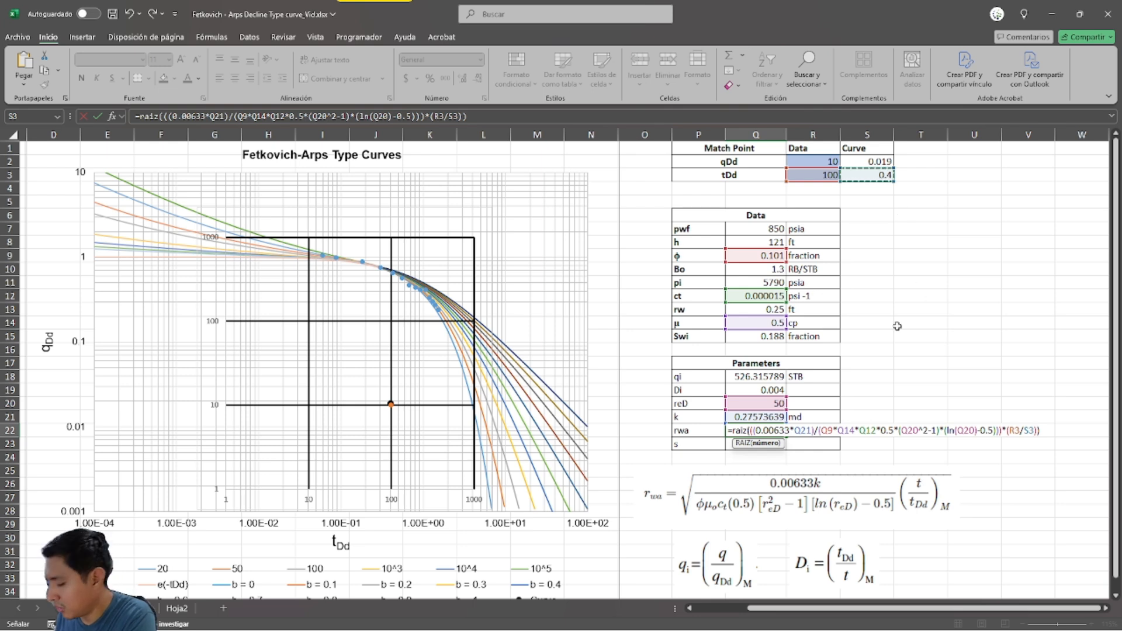
key("Return")
left_click(764, 430)
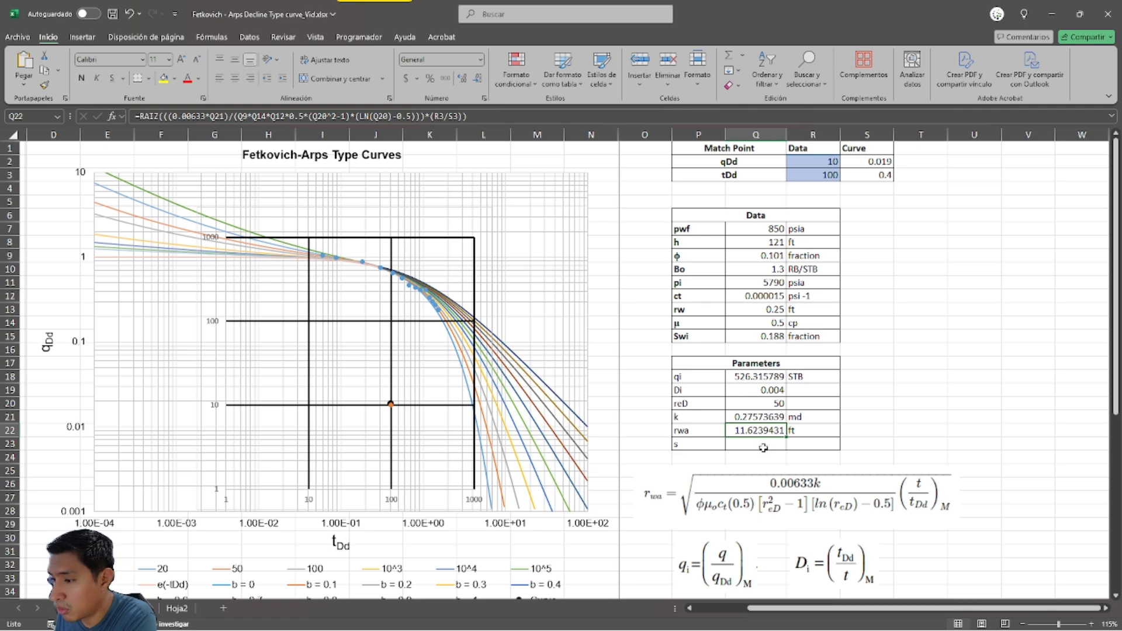
Step: Move the S = ln(rw/rwa) equation image up beside the lower rows of the Parameters table
left_click(764, 445)
scroll(763, 447, "down", 3)
scroll(763, 447, "down", 4)
left_click(730, 533)
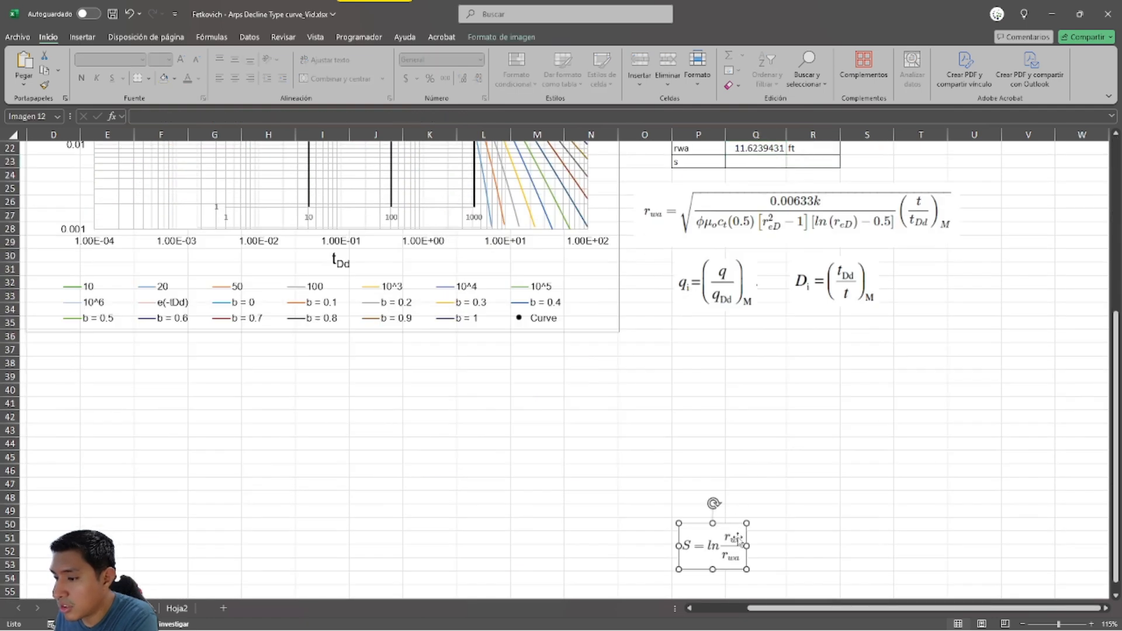
left_click_drag(736, 534, 924, 251)
scroll(924, 253, "up", 5)
left_click_drag(913, 456, 899, 355)
left_click(1028, 343)
left_click(935, 366)
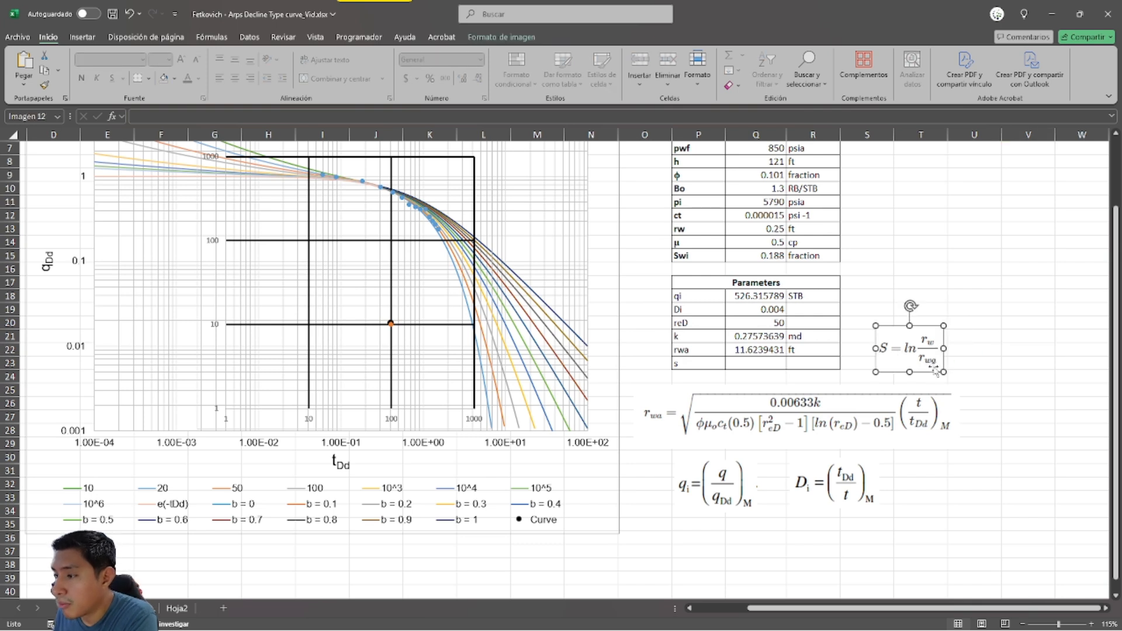
key("alt+Tab")
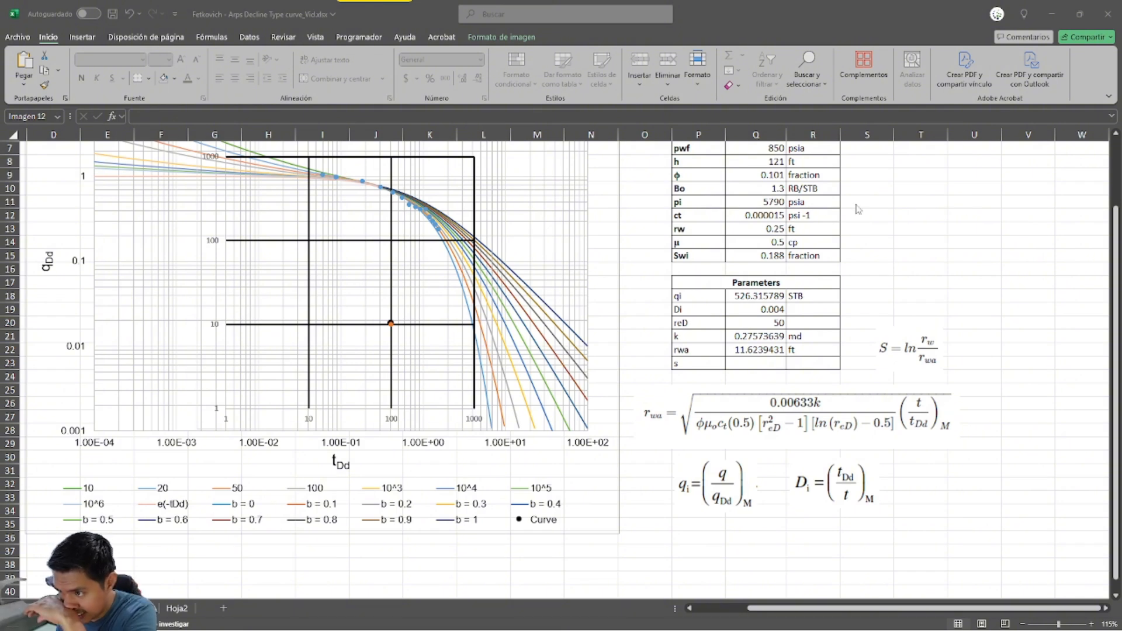
left_click(758, 232)
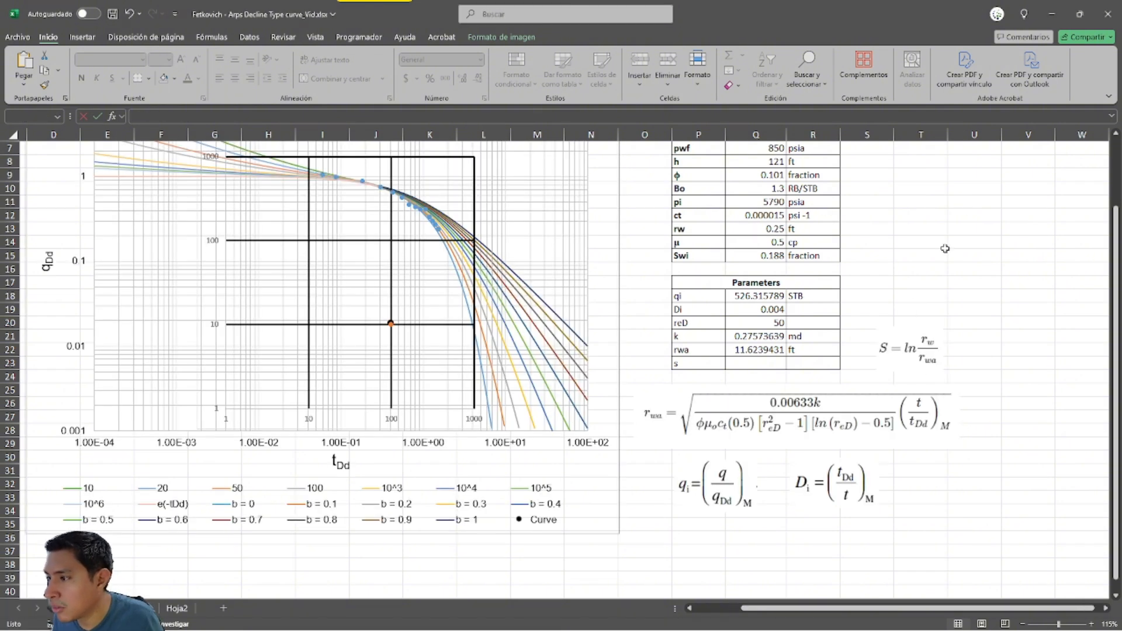
Step: Calculate s in Q23 as the natural logarithm of rw over rwa, =LN(Q13/Q22)
left_click(764, 366)
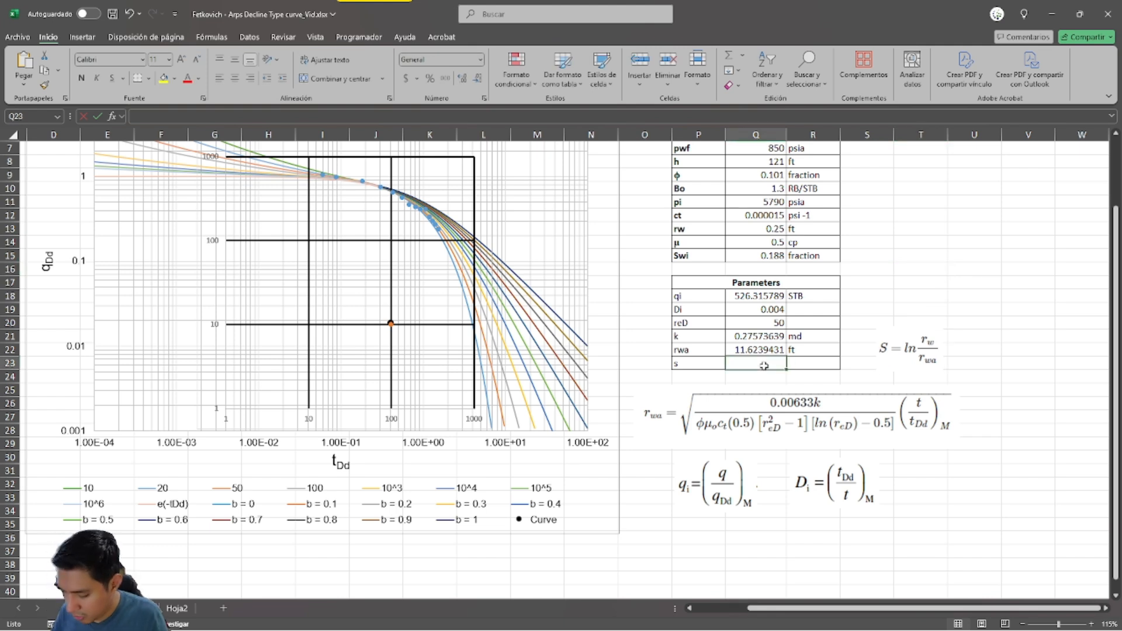
type("0")
key("BackSpace")
type("=ln")
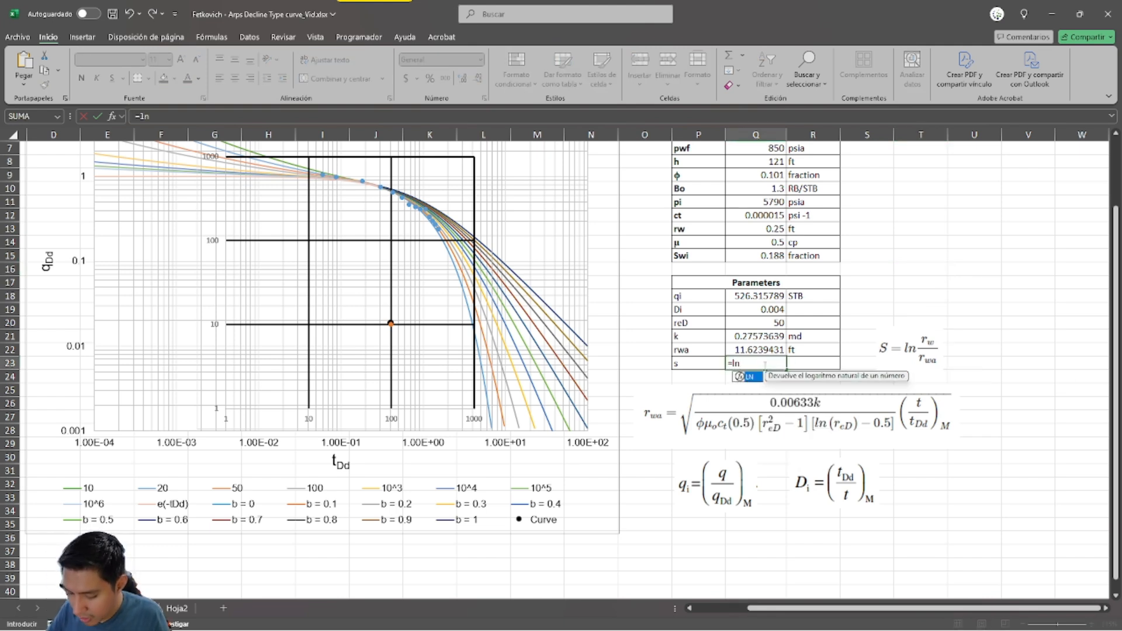
type("(")
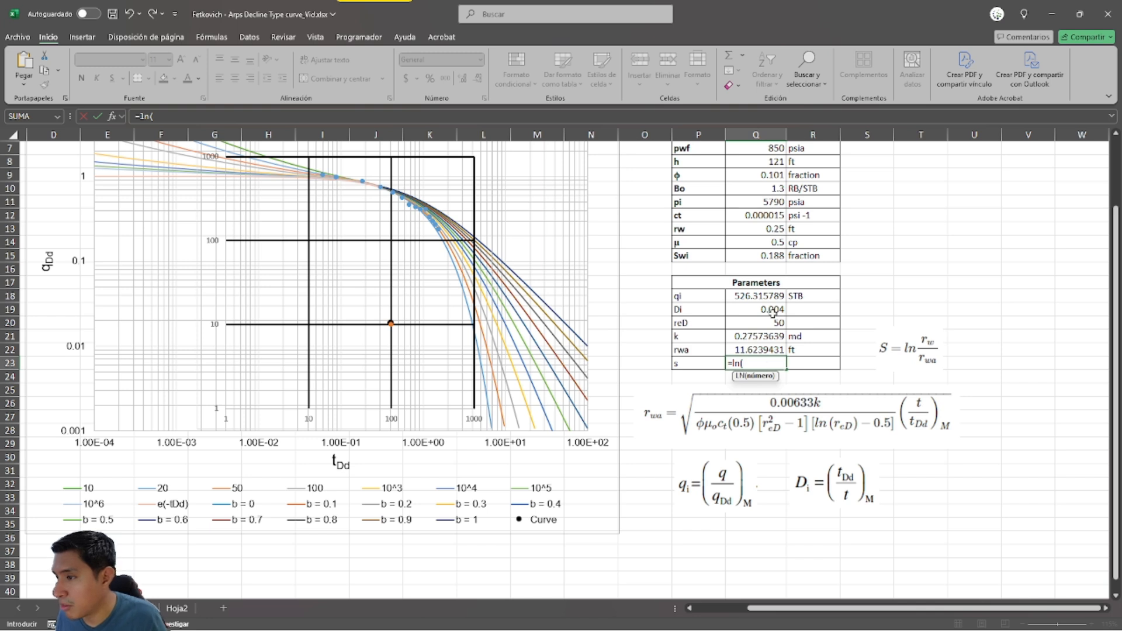
left_click(755, 229)
type("/")
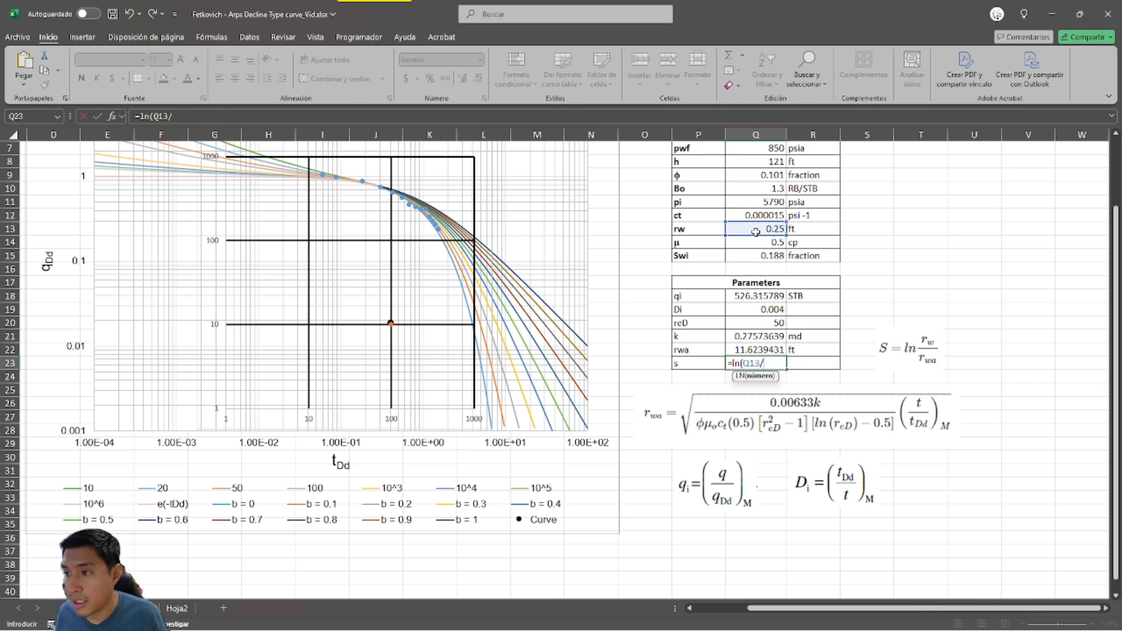
left_click(760, 350)
type(")")
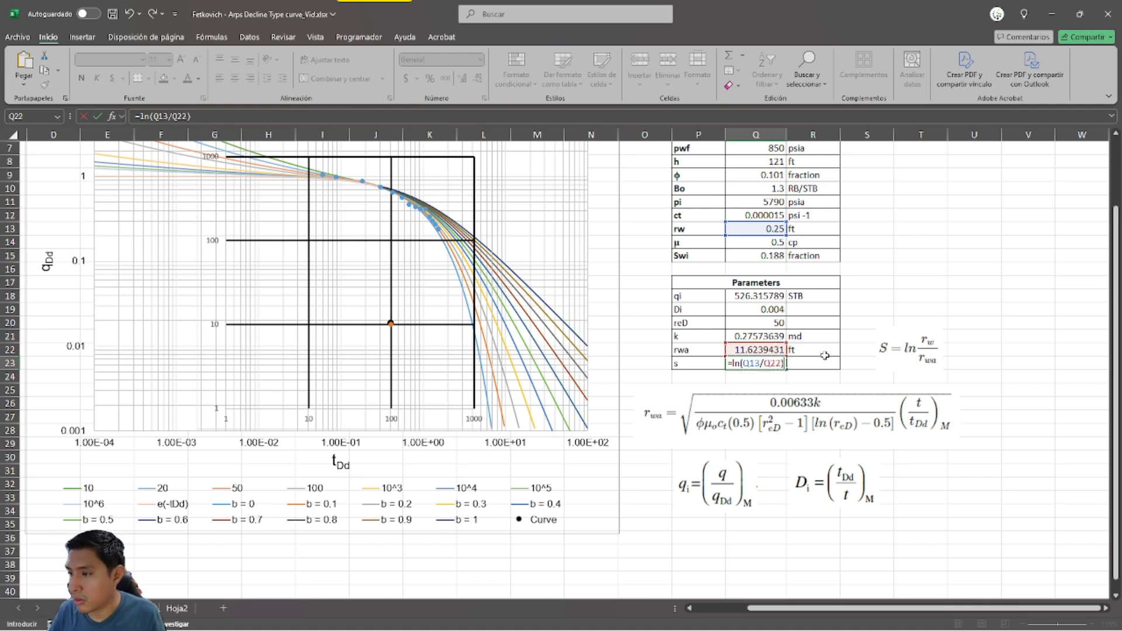
key("Return")
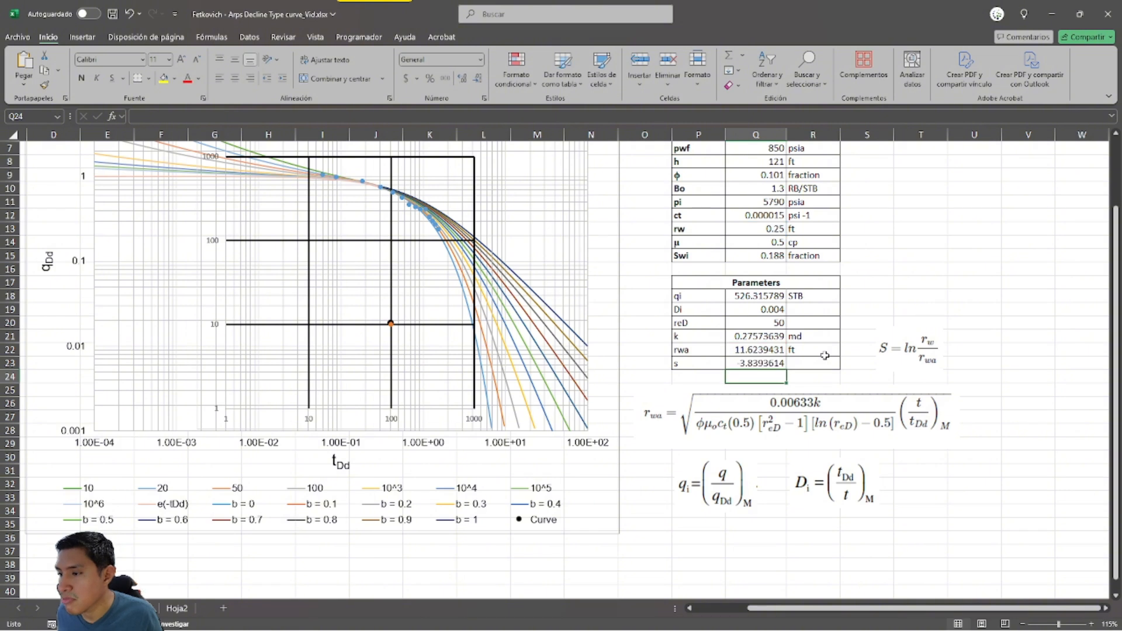
left_click(798, 378)
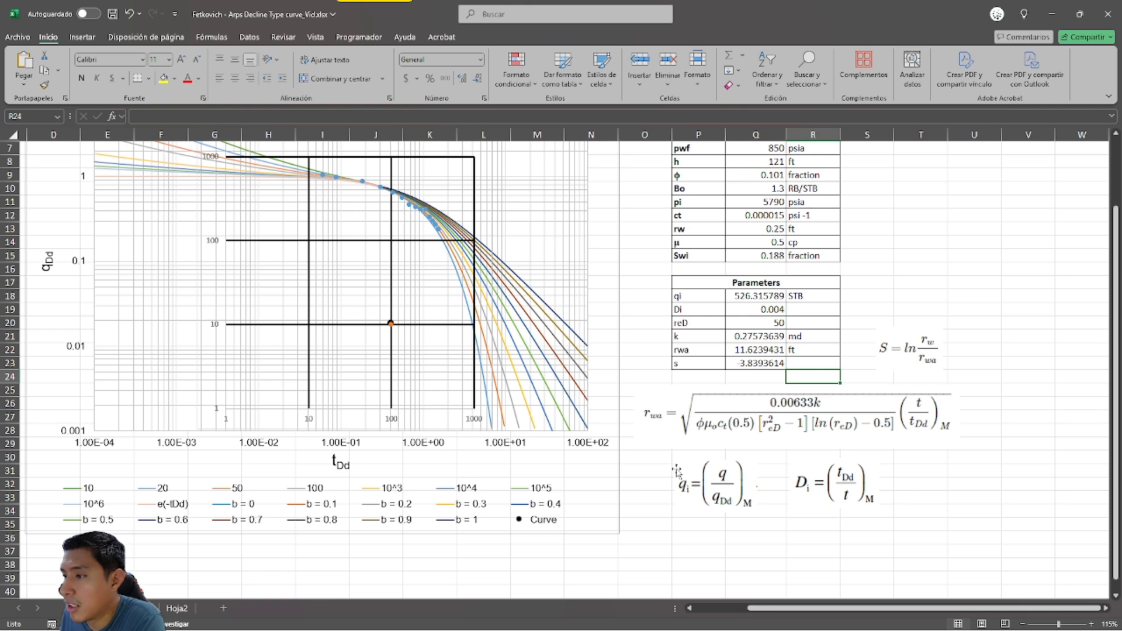
scroll(676, 470, "up", 2)
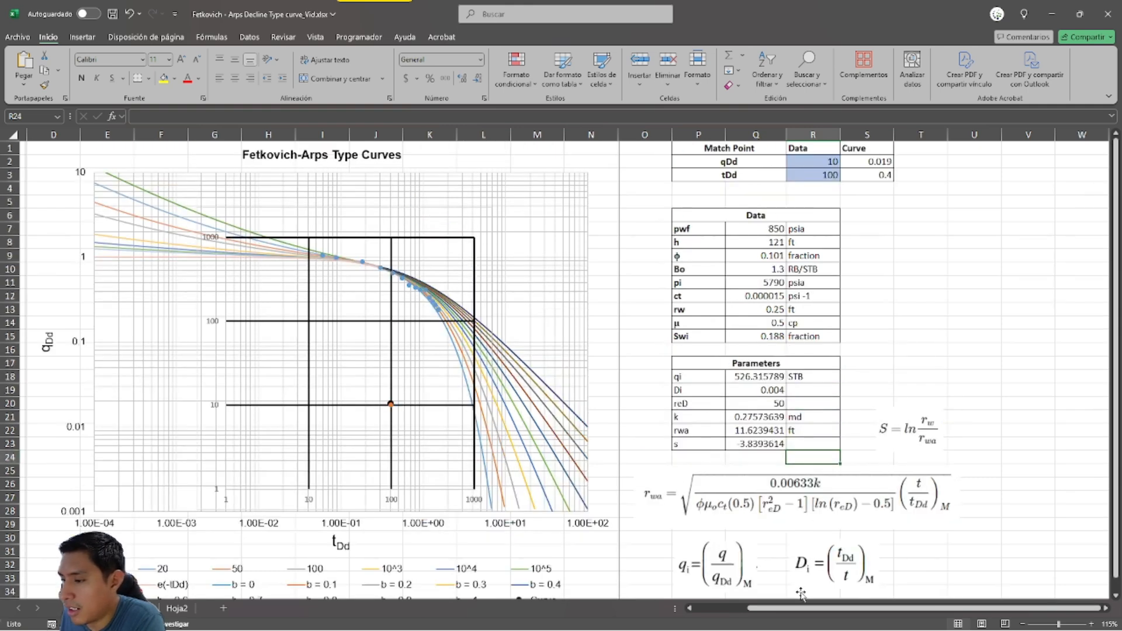
left_click_drag(799, 613, 735, 613)
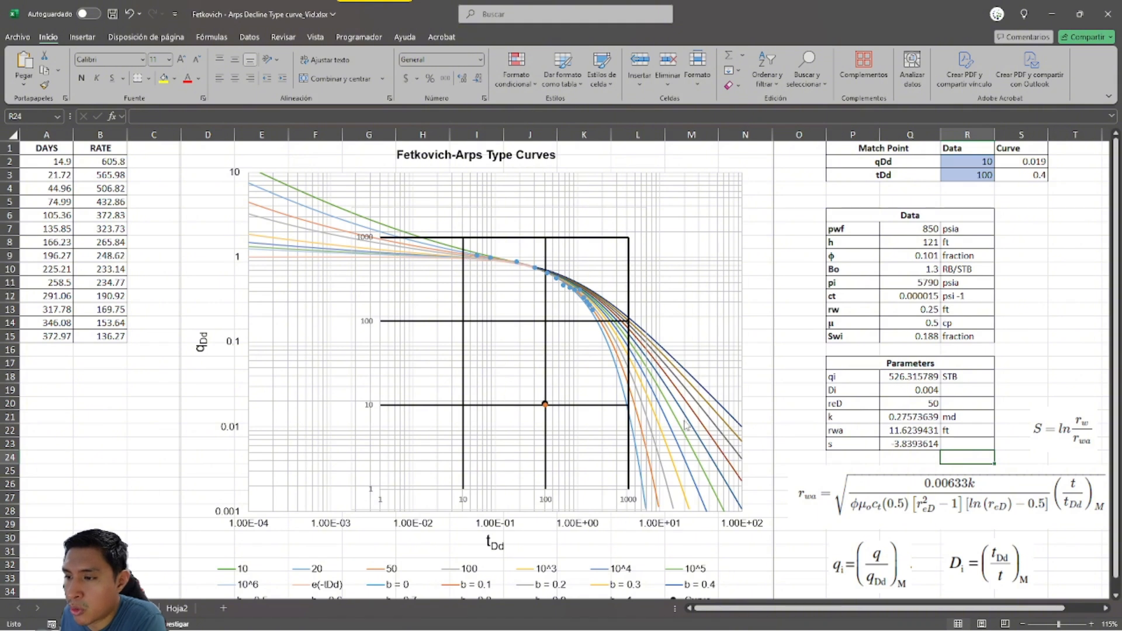
left_click(1064, 360)
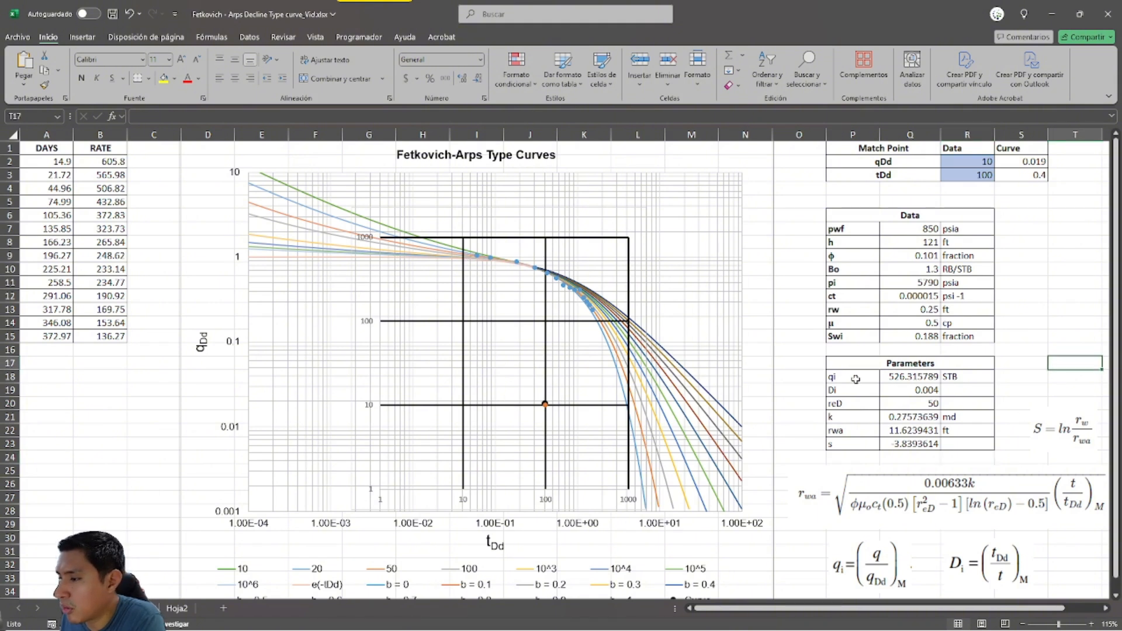
left_click_drag(855, 379, 912, 445)
left_click(916, 420)
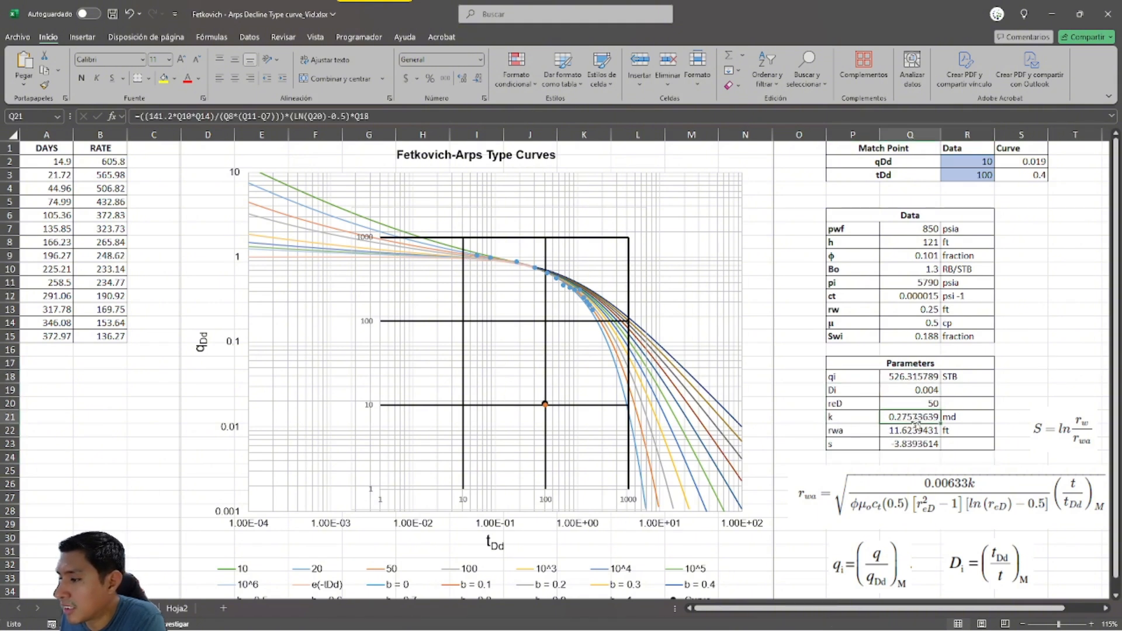